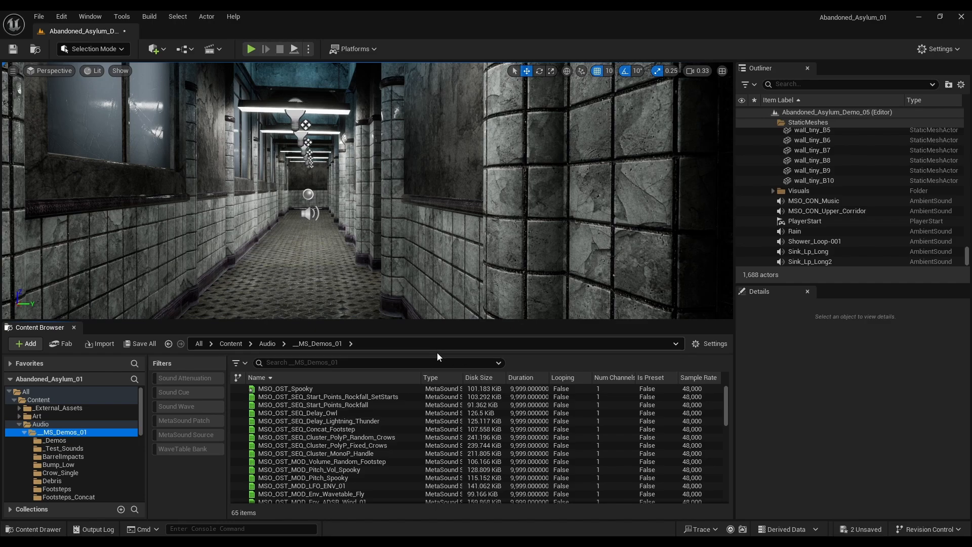
Step: Check the Content Browser's view settings and column options, and sort the __MS_Demos_01 contents by name in ascending order
click(711, 345)
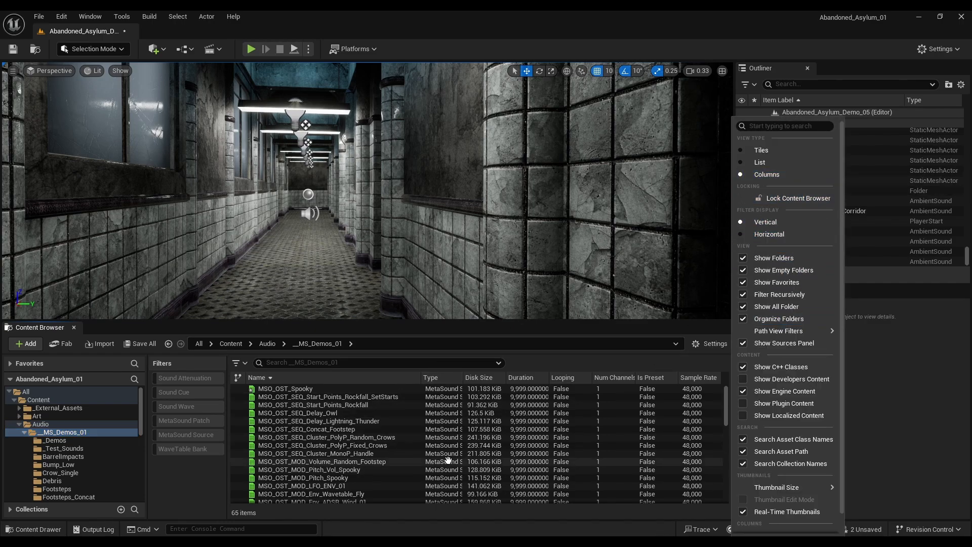
click(636, 362)
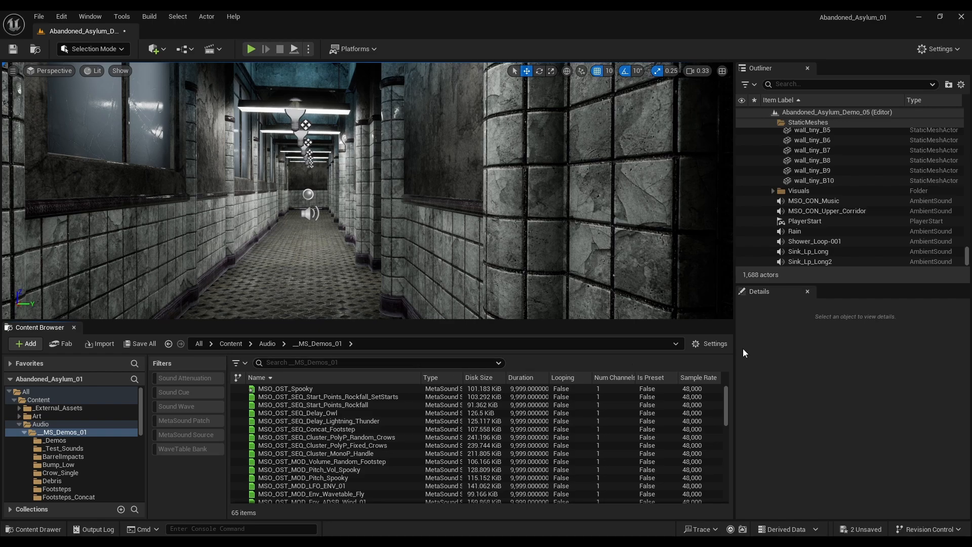
right_click(375, 376)
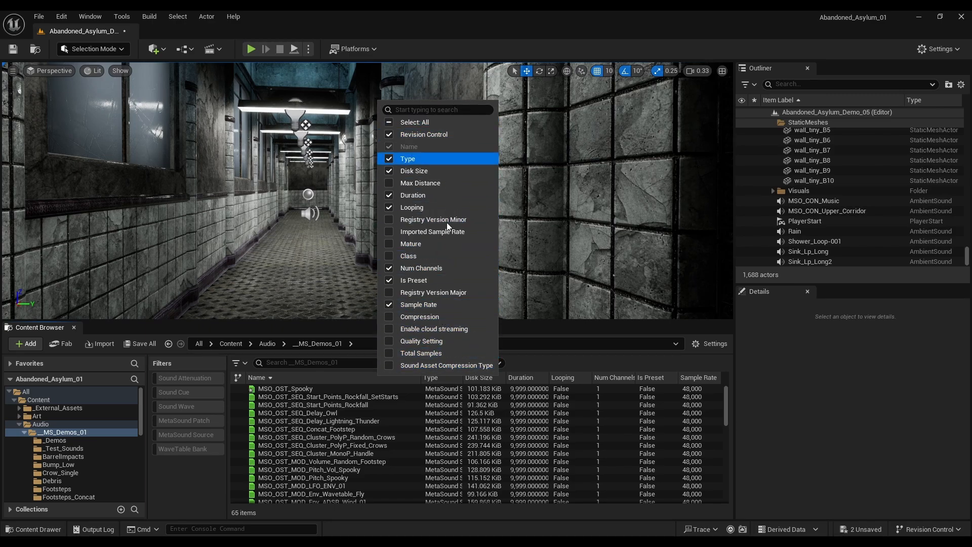
click(345, 377)
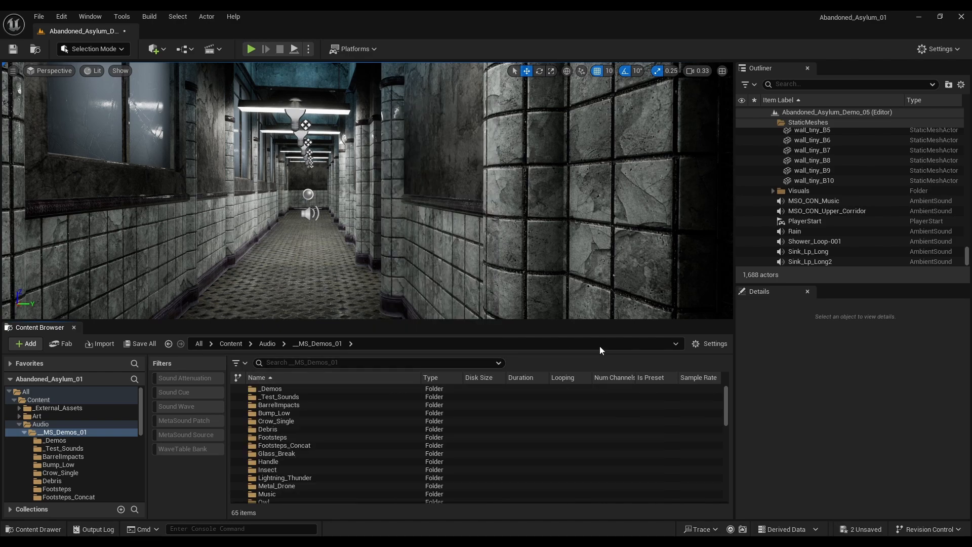
Step: Create a new MetaSound Source asset in the _Demos folder under Audio/__MS_Demos_01
click(64, 433)
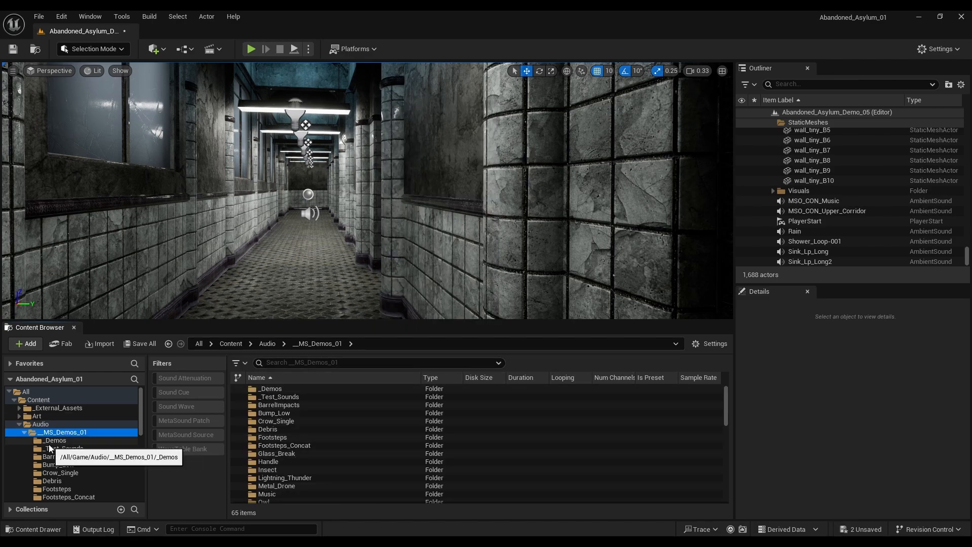
click(72, 441)
right_click(303, 447)
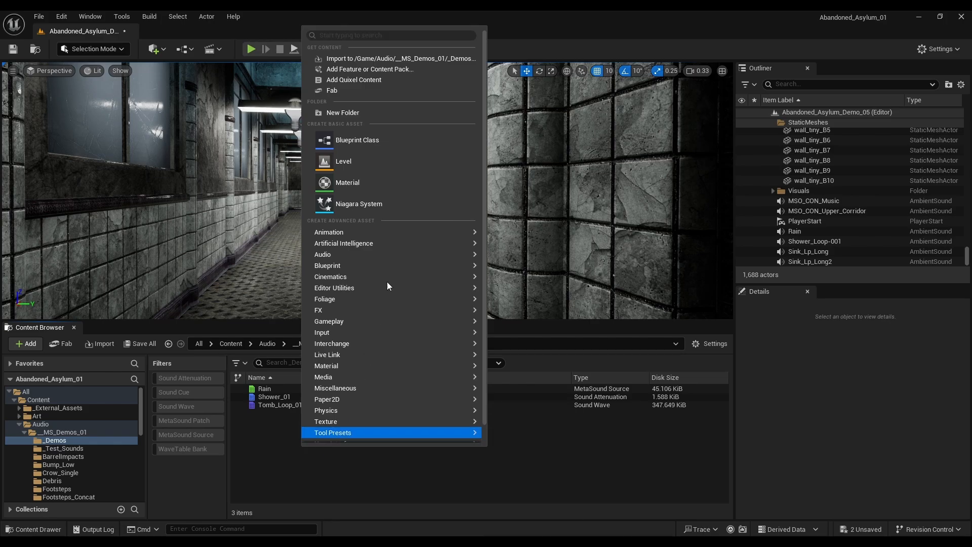
mouse_move(398, 258)
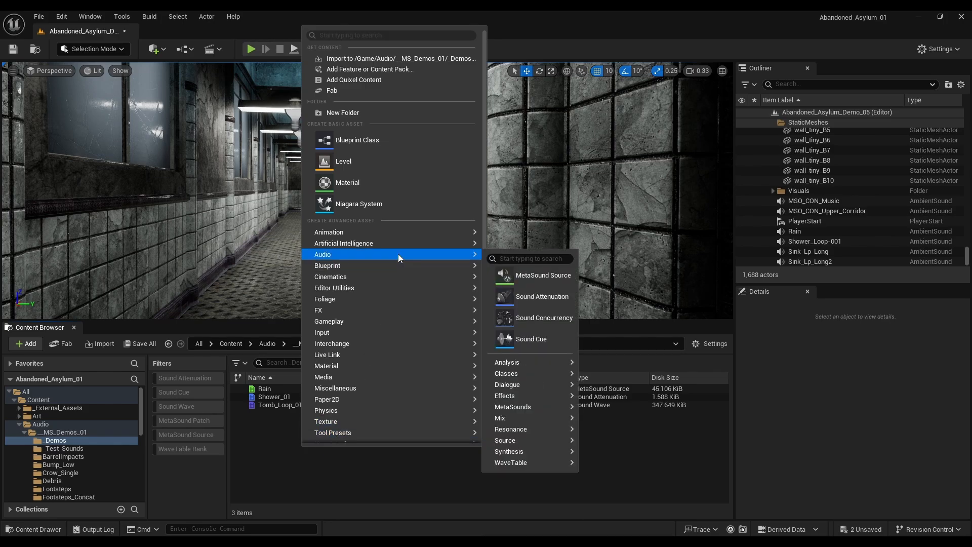
click(543, 275)
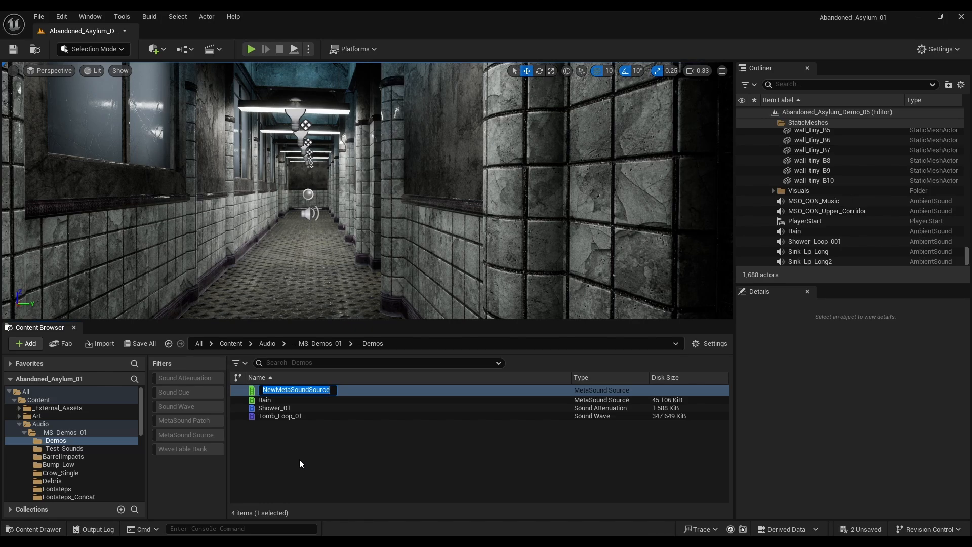
Step: Name the new MetaSound Source MSO_OST_Spooky
text(MSO)
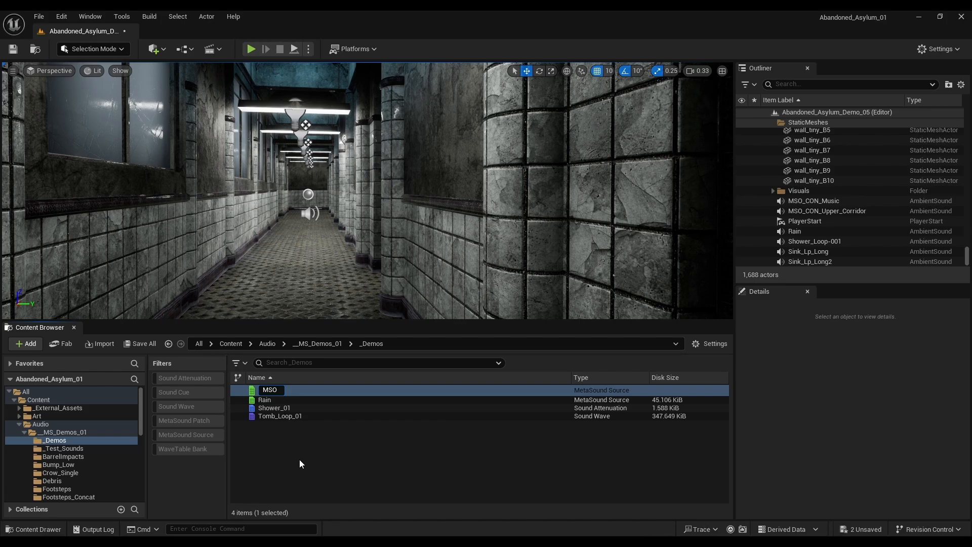
text(_OST_Spooky)
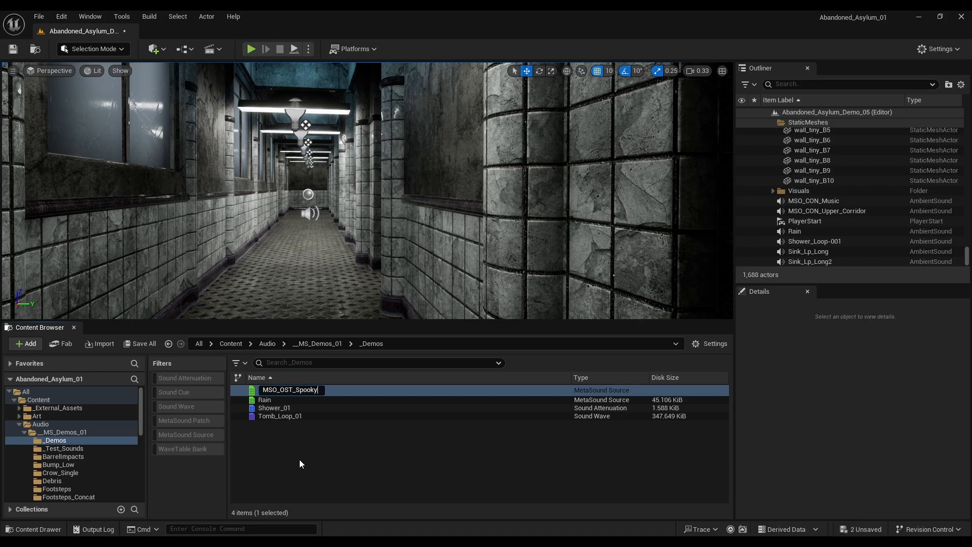
key(Return)
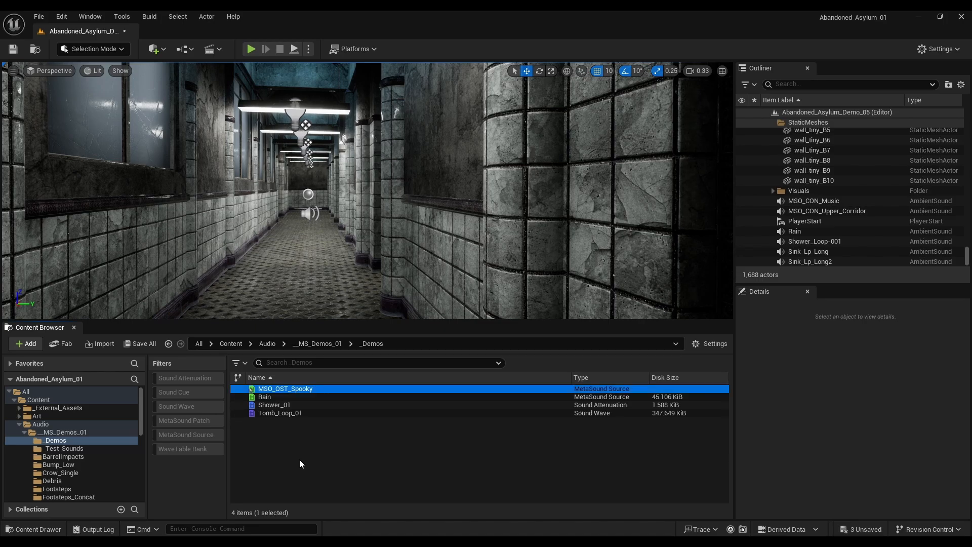
Step: Open MSO_OST_Spooky for editing and dock its editor beside the level in the main window
click(299, 389)
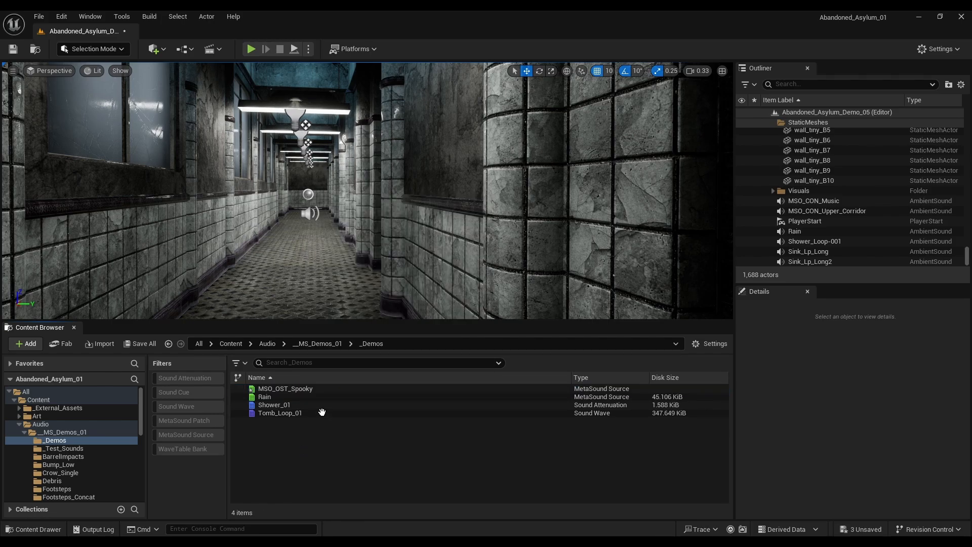
double_click(313, 389)
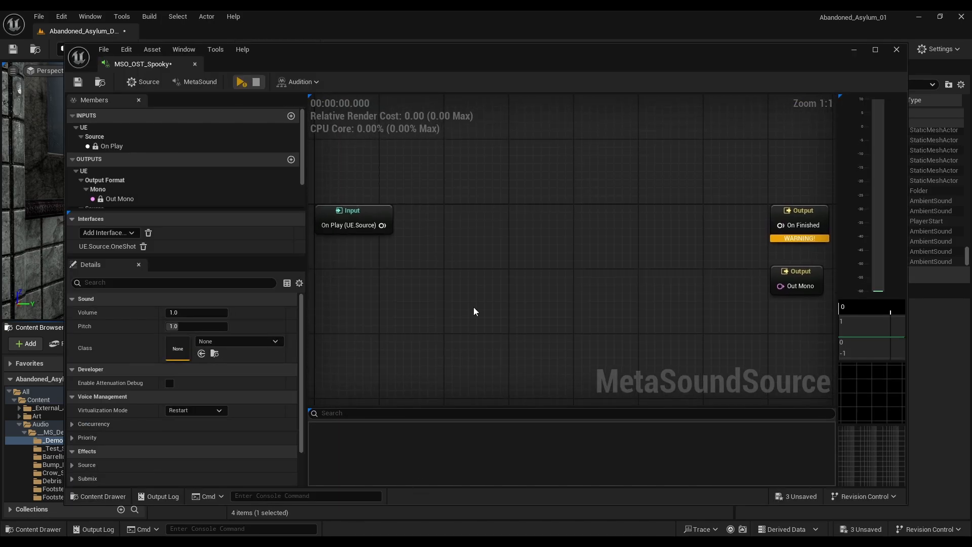
drag(156, 64, 177, 35)
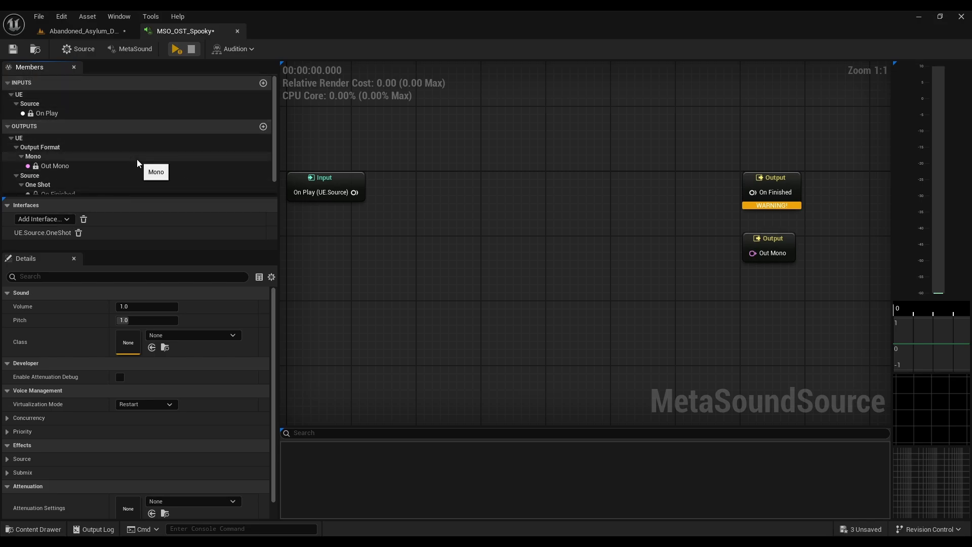
Step: Review the MetaSound's output format choices and its source settings, collapsing the Outputs and Voice Management sections
click(8, 130)
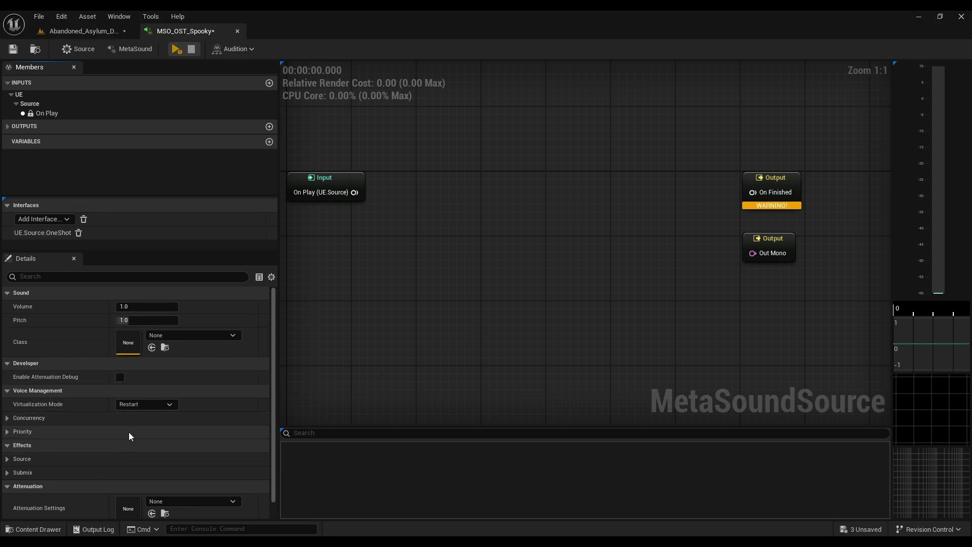
click(138, 50)
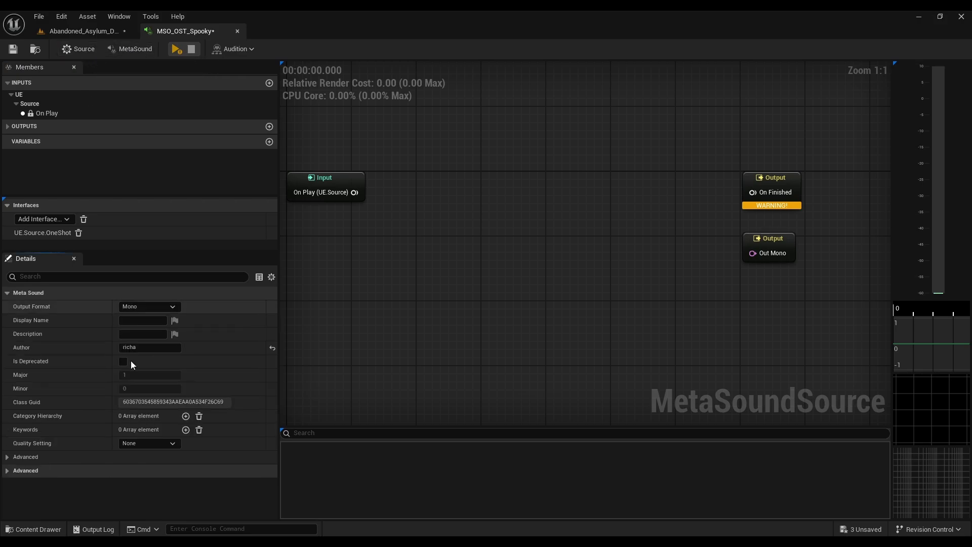
click(163, 306)
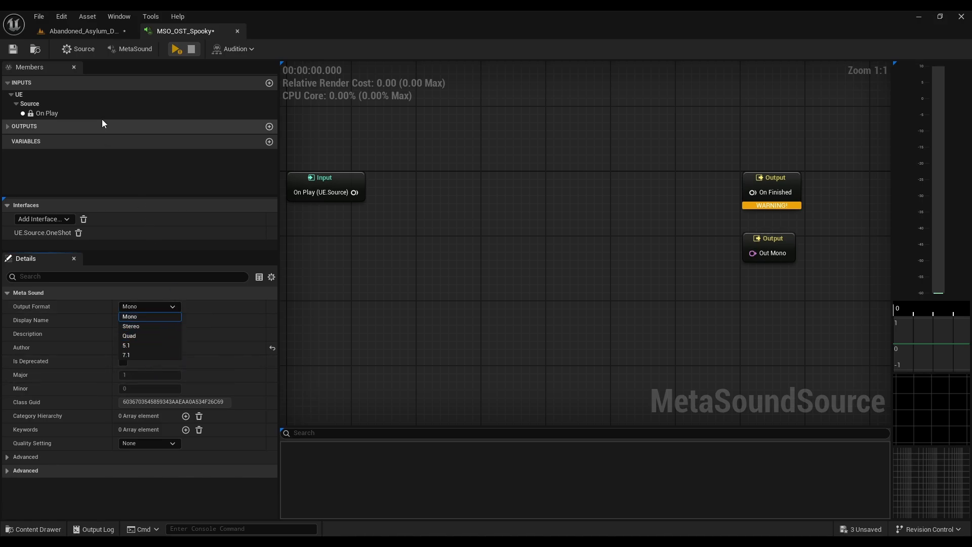
click(82, 48)
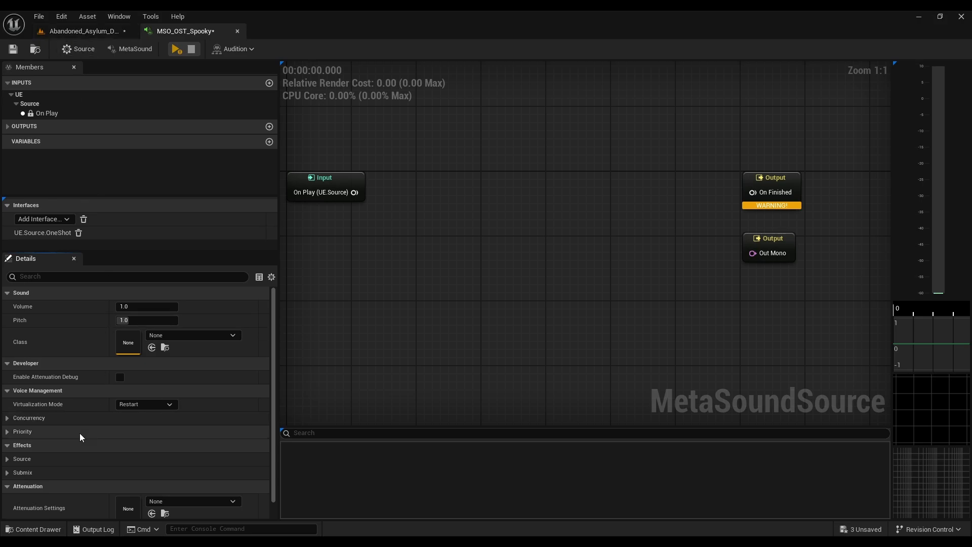
click(8, 391)
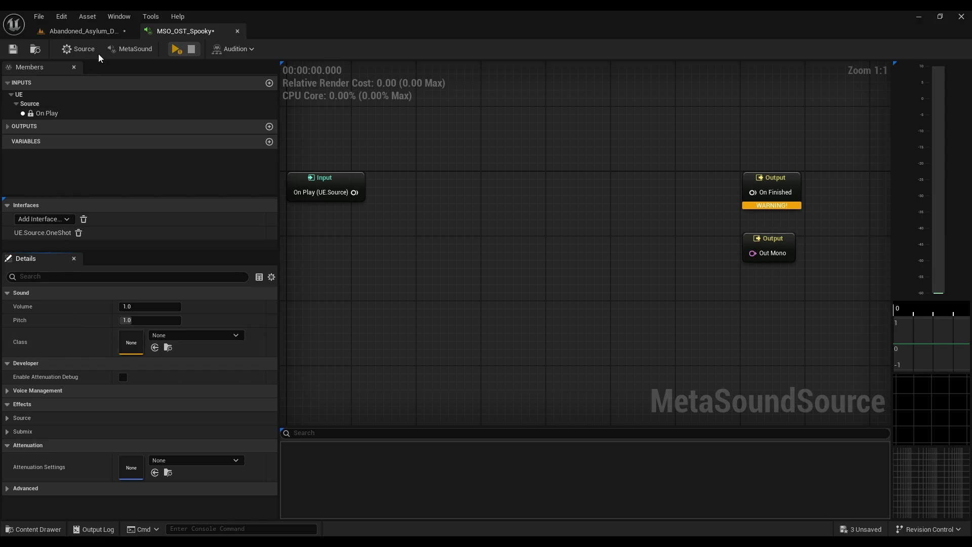
Step: Browse the function categories among the available MetaSound node classes
right_click(416, 155)
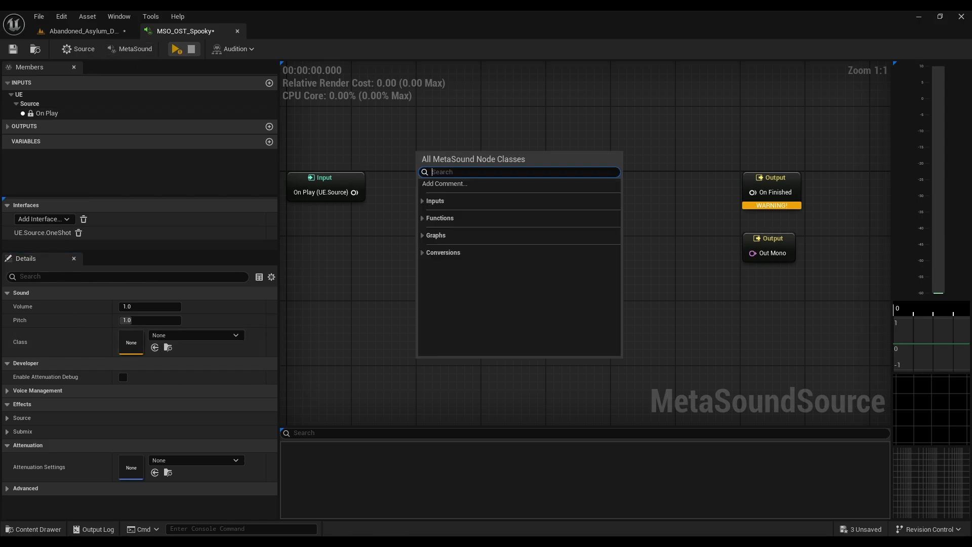
click(438, 218)
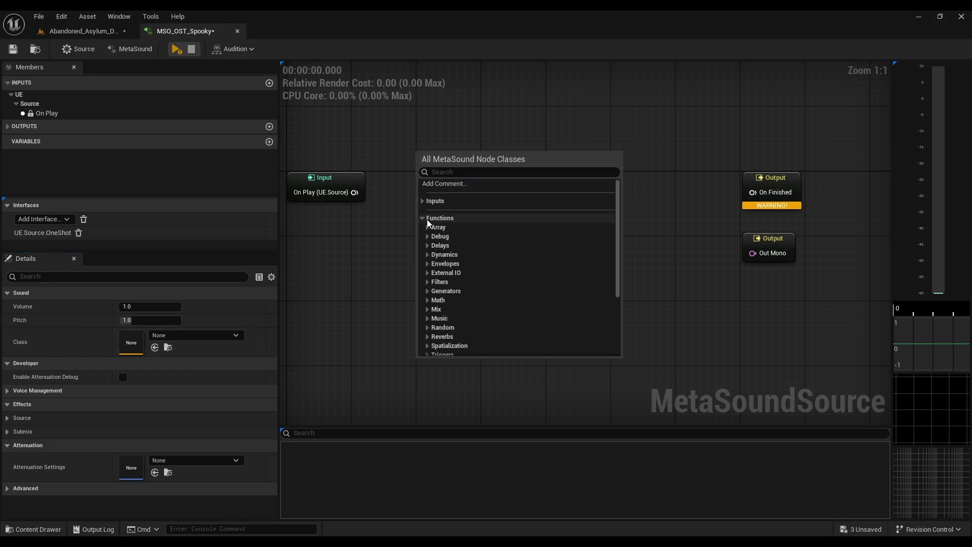
scroll(431, 246, down, 5)
scroll(440, 314, up, 5)
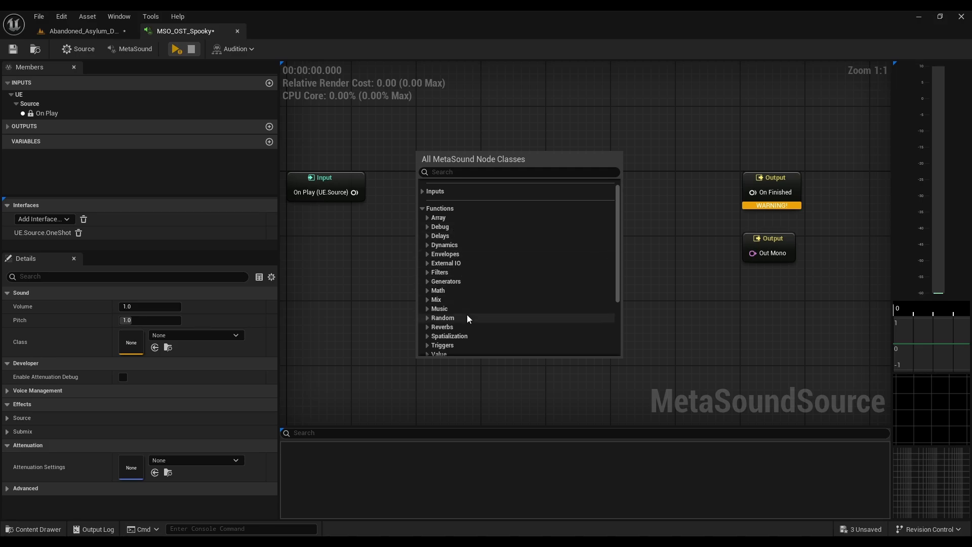
click(368, 237)
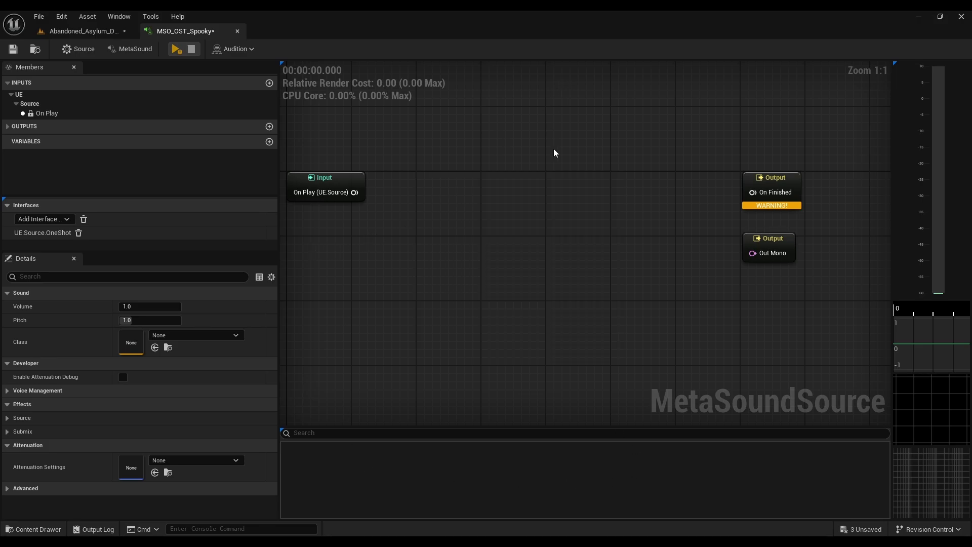
drag(353, 192, 436, 153)
click(489, 128)
Step: Add a Wave Player (1.0, Mono) node between the graph's Input and Output nodes
right_click(501, 173)
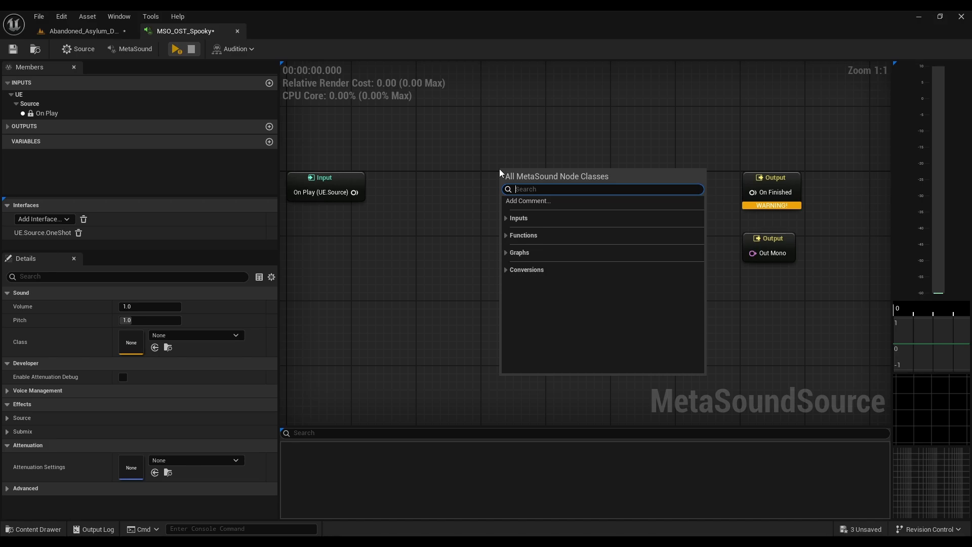
text(wave)
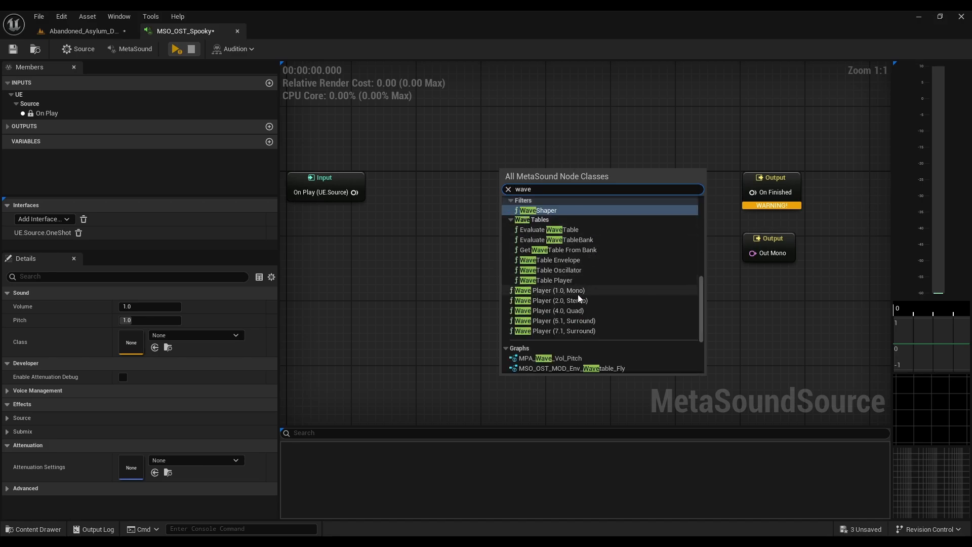
click(559, 293)
mouse_move(557, 190)
mouse_down()
mouse_move(574, 193)
mouse_move(569, 184)
mouse_up()
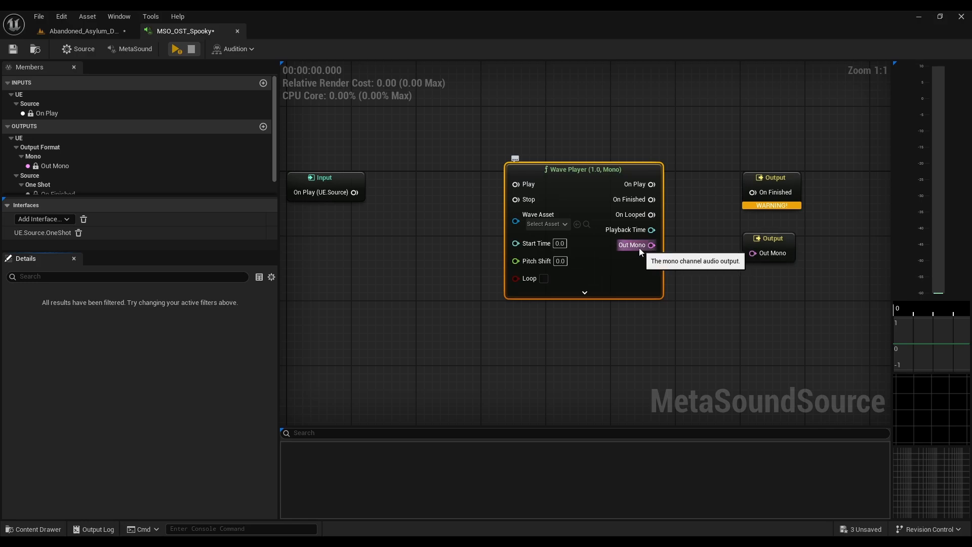
Step: Wire the On Play input to the Wave Player's Play, and its Out Mono and On Finished to the matching outputs
drag(651, 245, 755, 256)
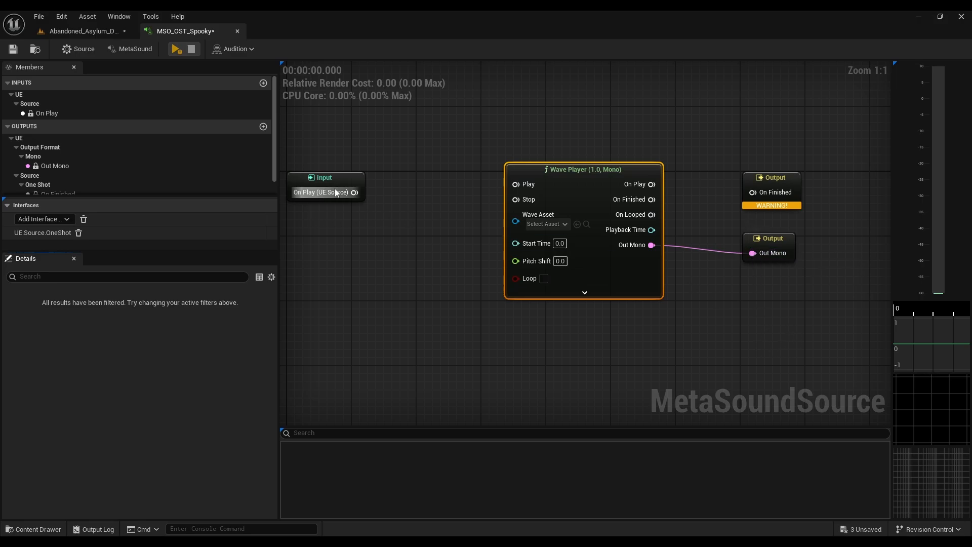
drag(354, 193, 515, 184)
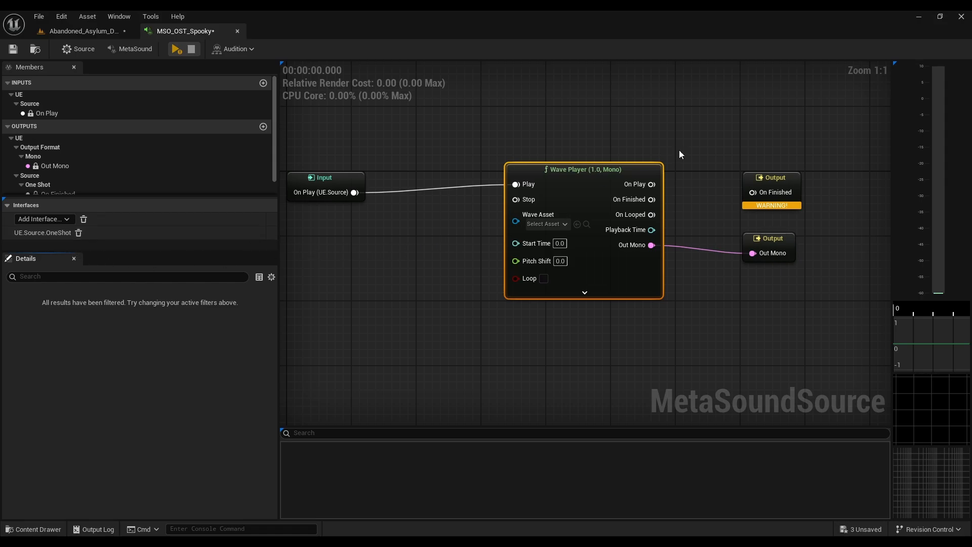
drag(652, 200, 757, 196)
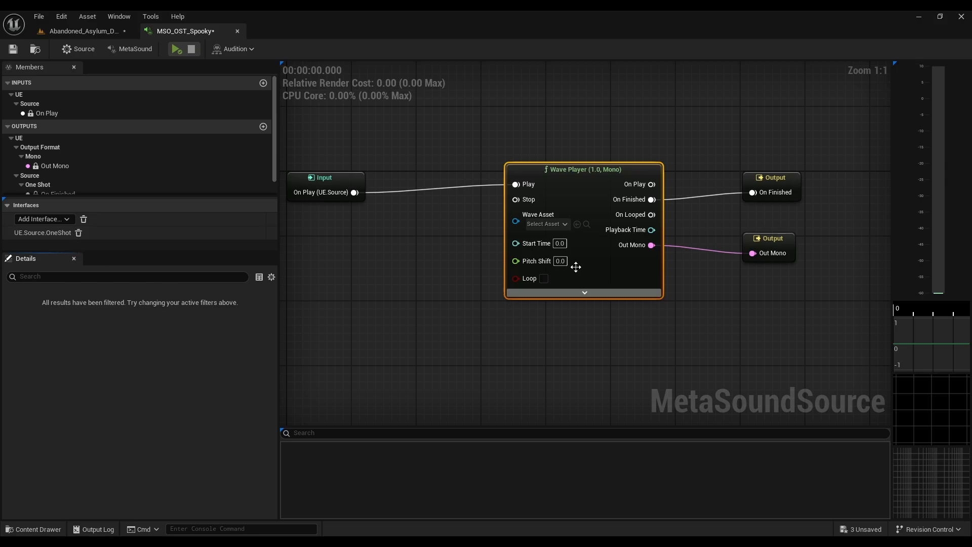
Step: Assign a SPOOKY_Creak sound wave as the Wave Player's wave asset and audition the MetaSound
click(552, 225)
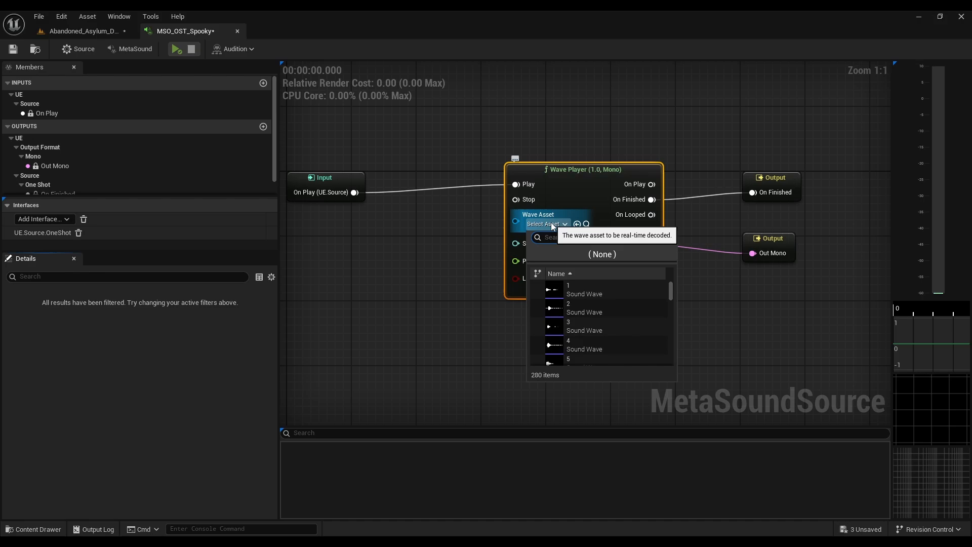
text(spoo)
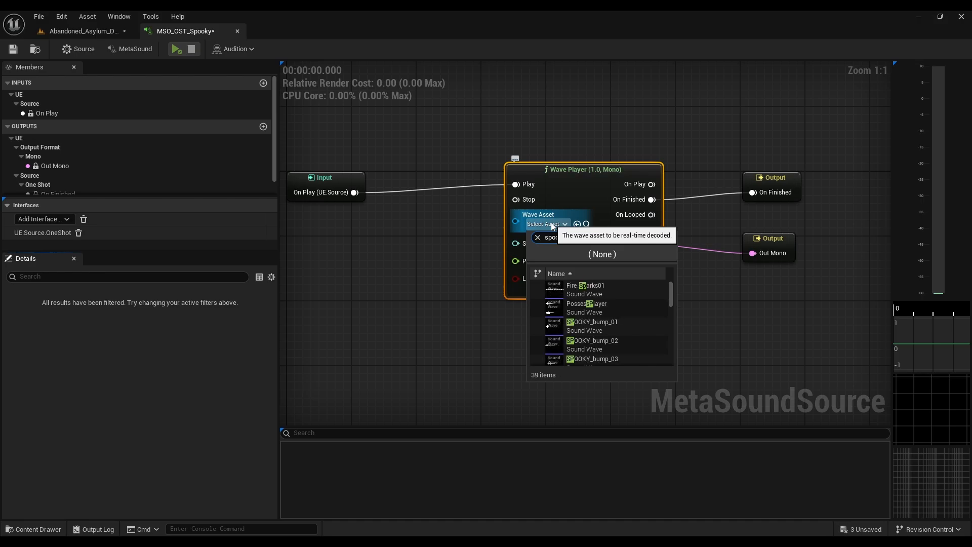
scroll(627, 329, down, 6)
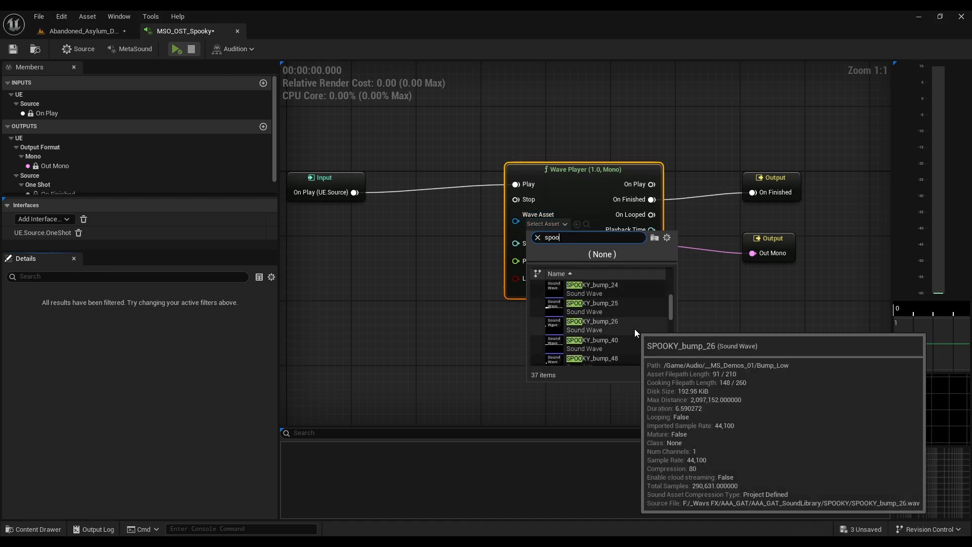
scroll(633, 328, down, 3)
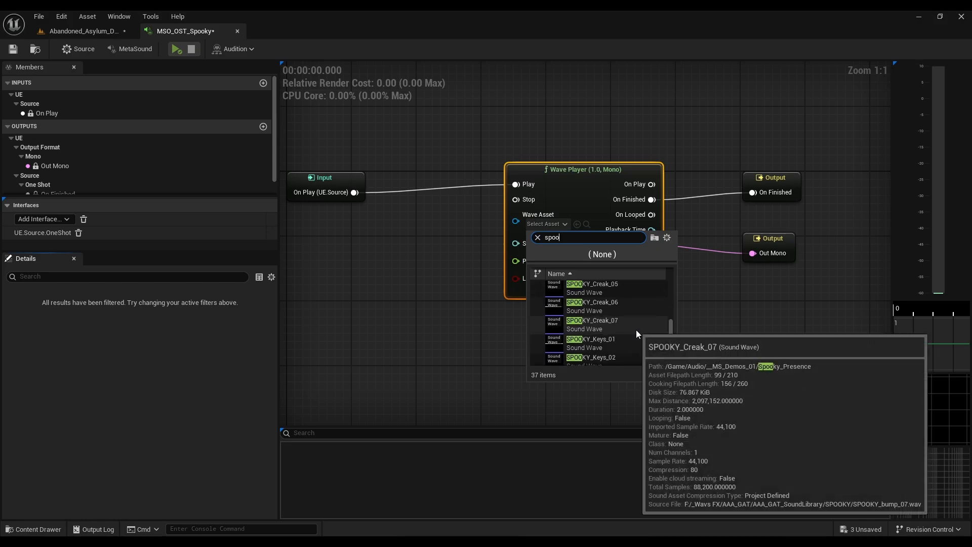
click(594, 311)
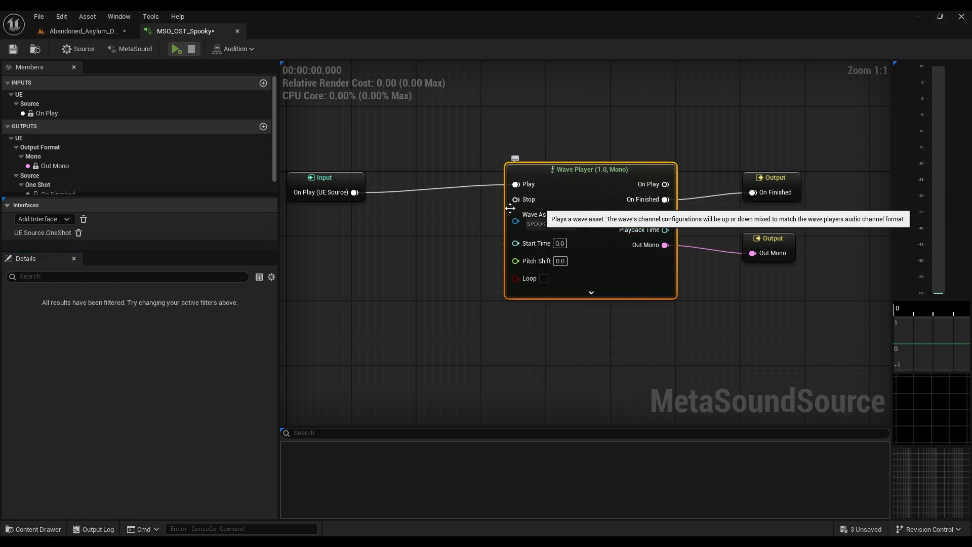
click(177, 48)
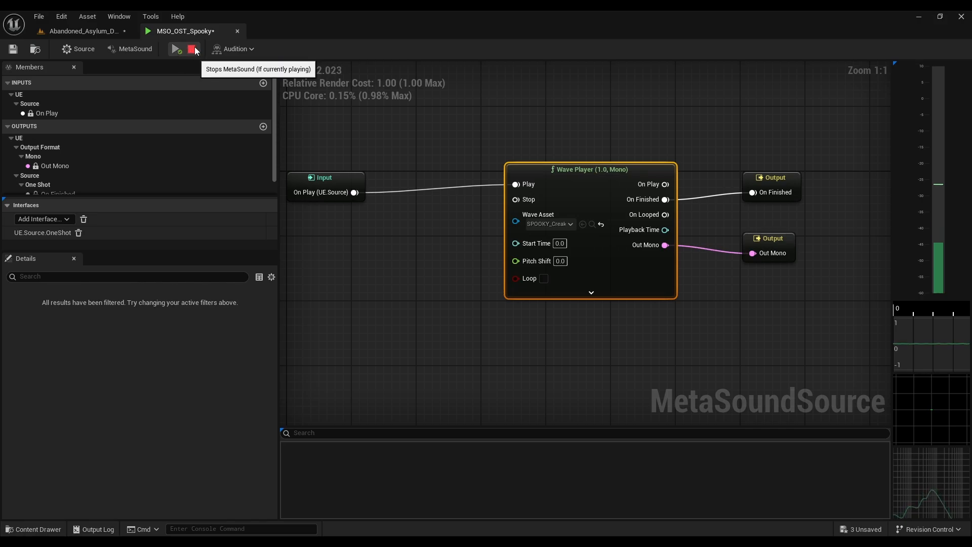
Step: Stop playback, find the SPOOKY_Creak_04 sound wave by searching spooky_c, assign it as the Wave Player's wave asset, and audition the MetaSound
click(192, 49)
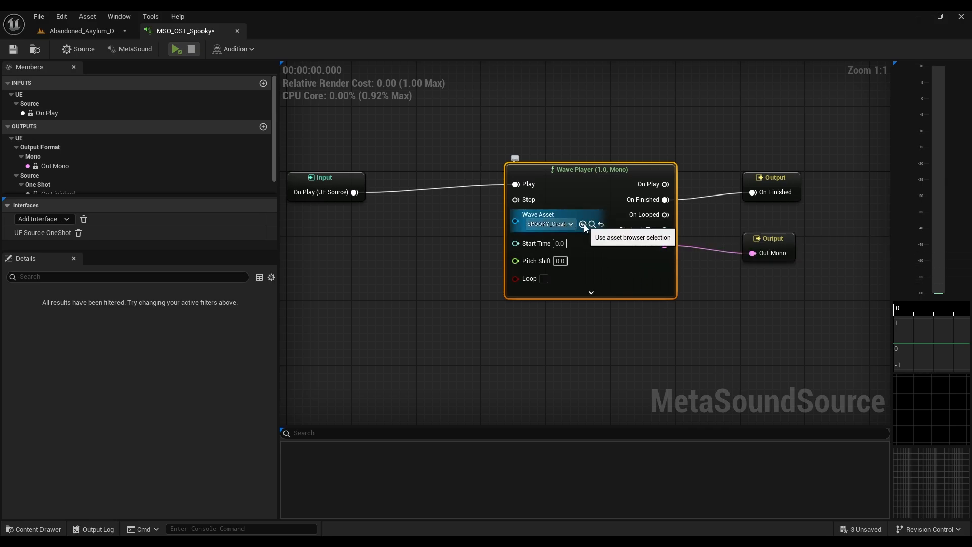
click(105, 32)
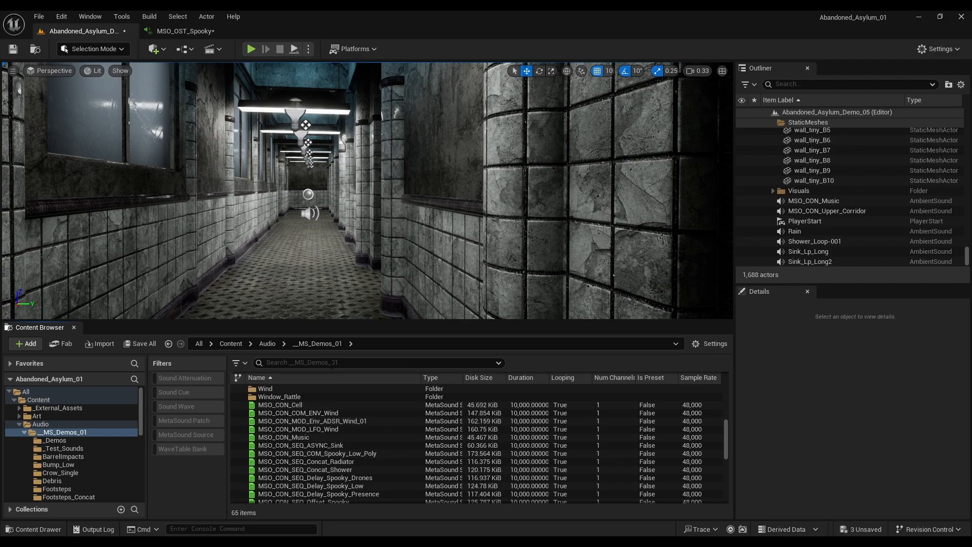
text(spook)
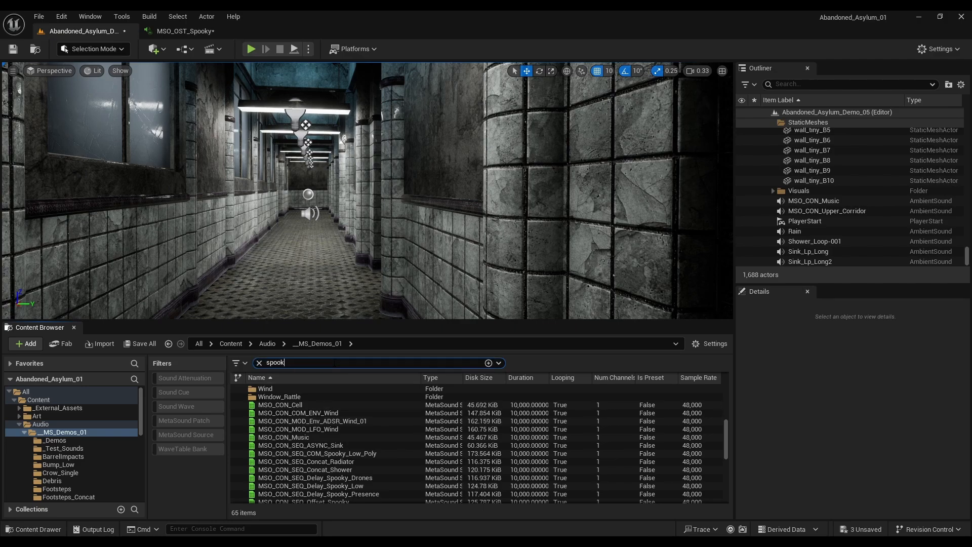
text(y_c)
click(303, 413)
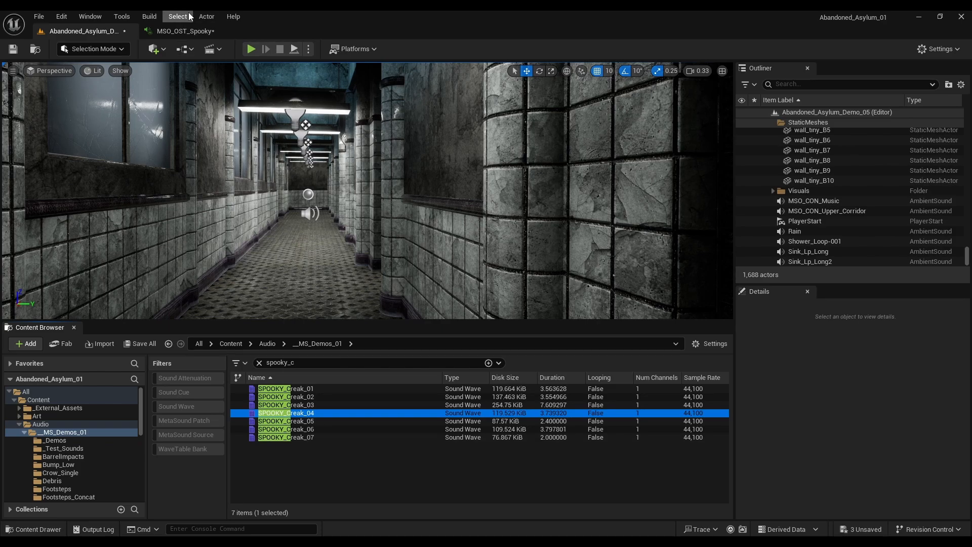
click(189, 30)
click(583, 224)
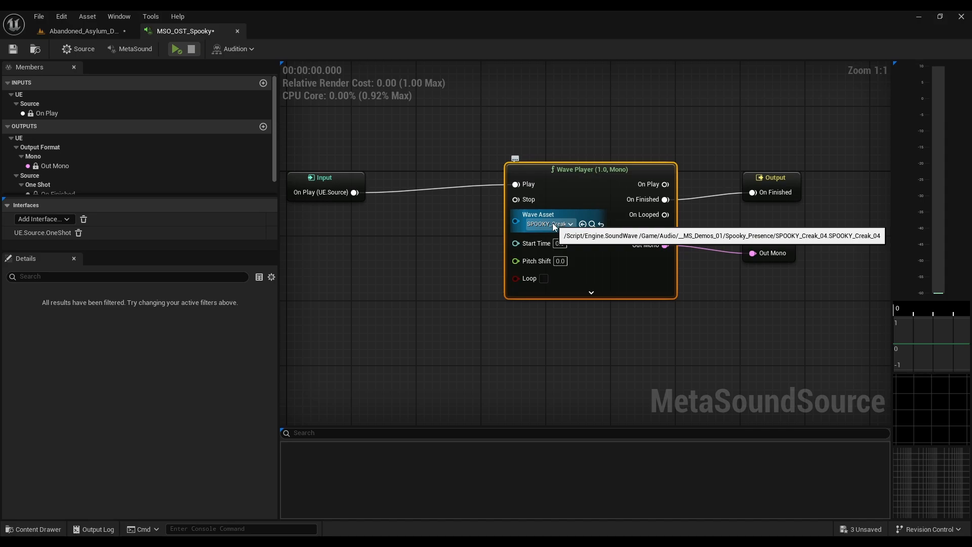
click(179, 51)
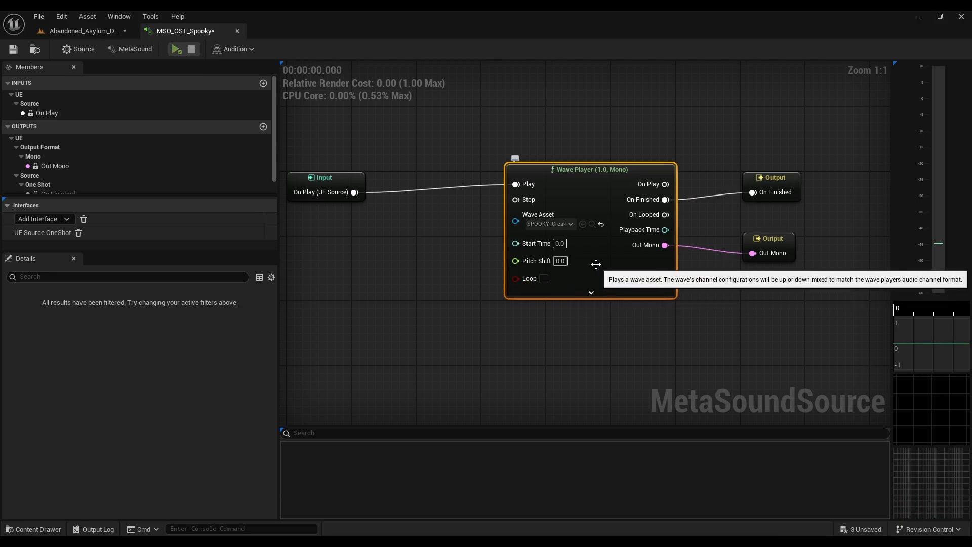
Step: Locate the Wave Player's assigned wave asset in its content folder, then return to MSO_OST_Spooky and audition it
click(592, 224)
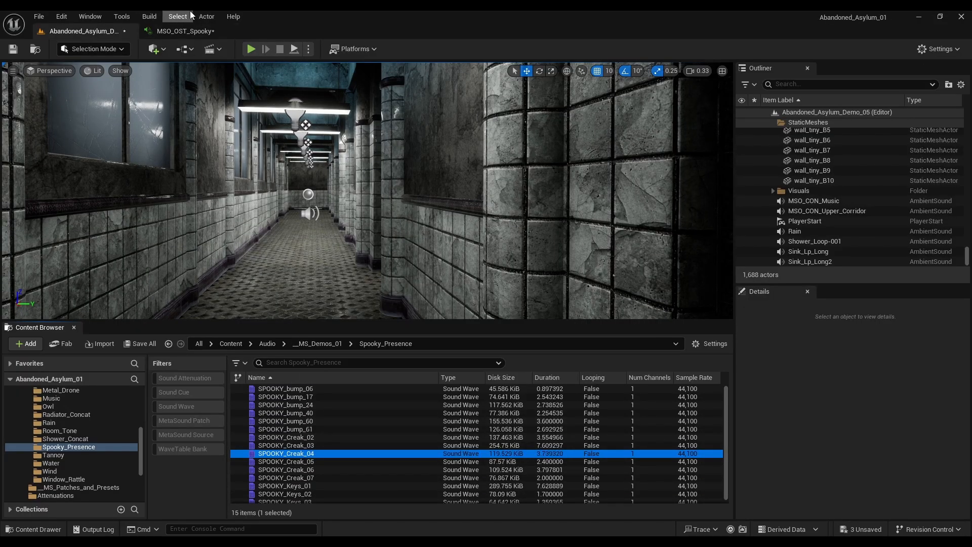
click(192, 32)
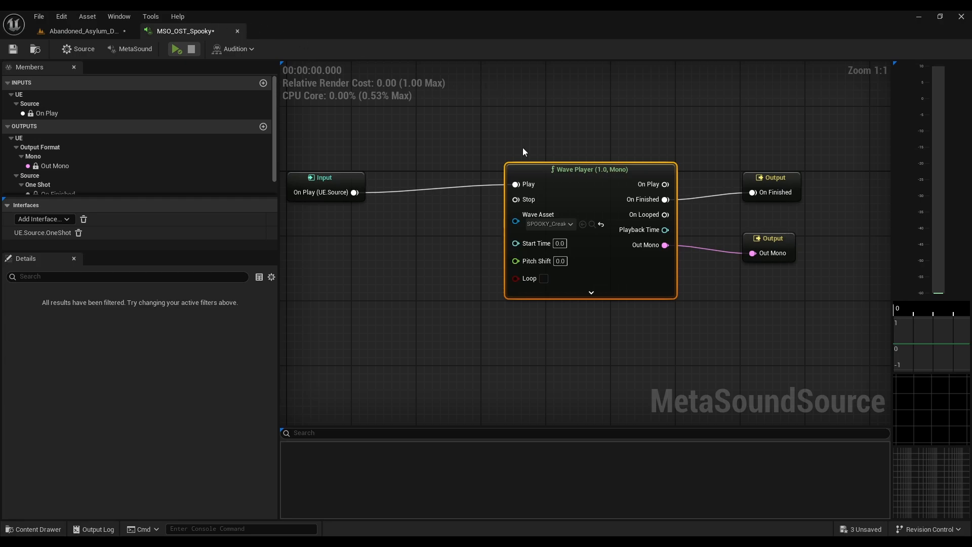
click(177, 49)
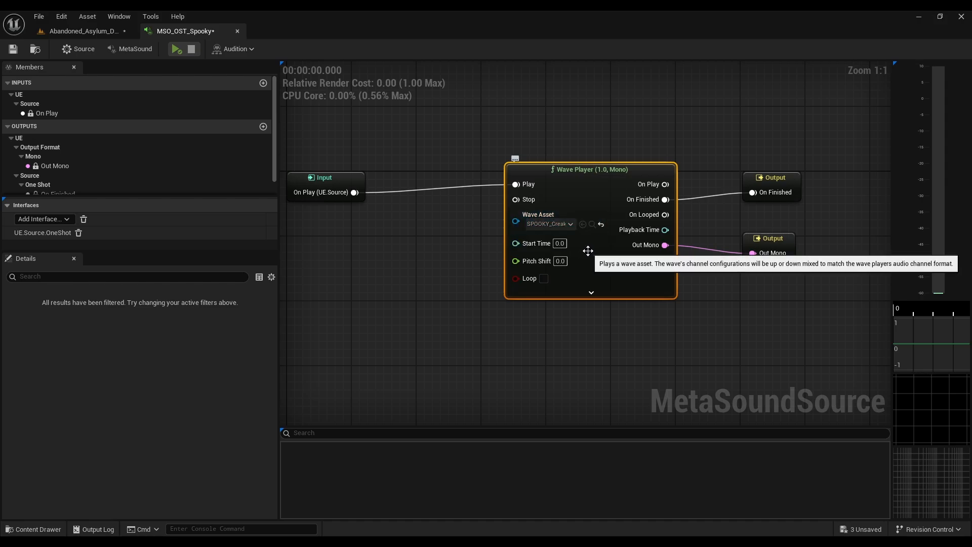
Step: Create a new MetaSound variable named Spooky_Sounds
click(8, 127)
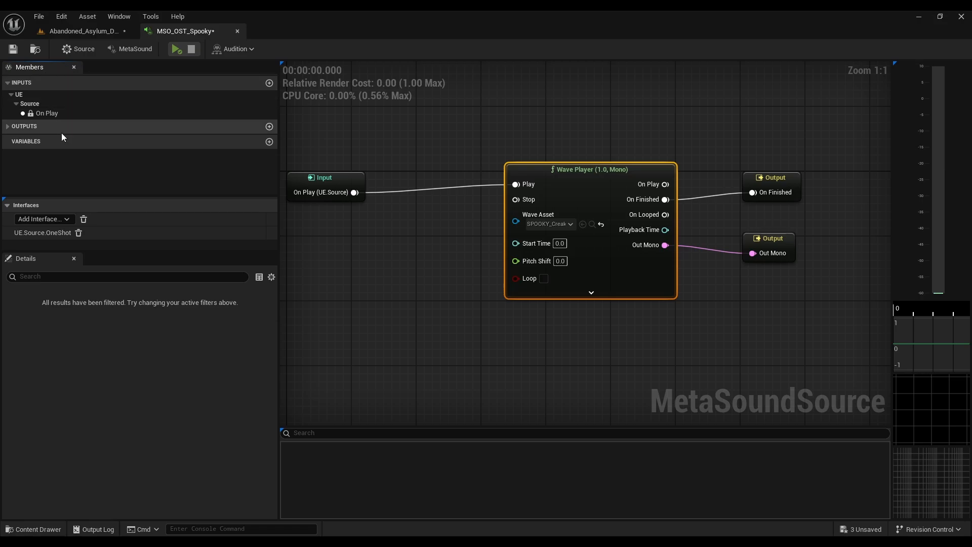
click(269, 142)
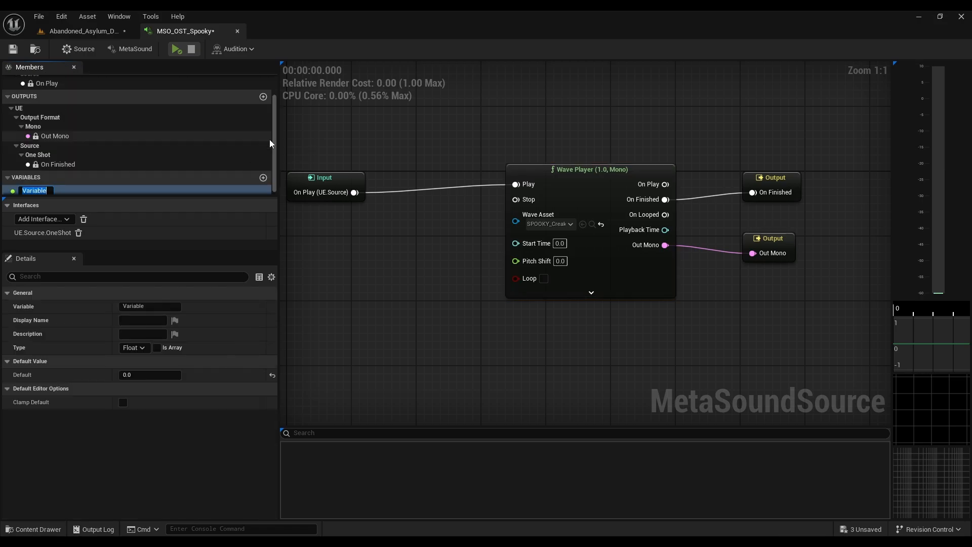
text(Spooky_Sounds)
key(Return)
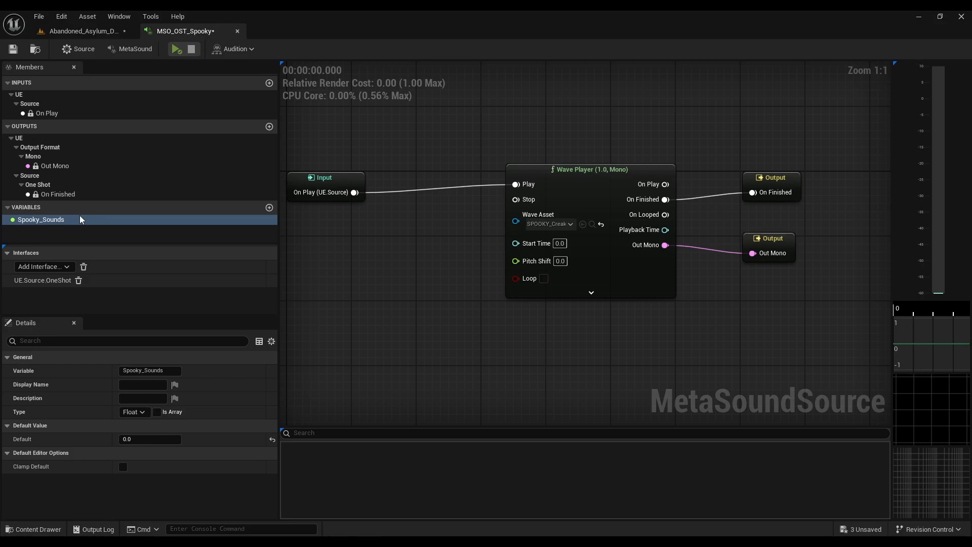
Step: Set the Spooky_Sounds variable's type to WaveAsset, place it in the graph and connect it to the Wave Player's Wave Asset input
click(142, 412)
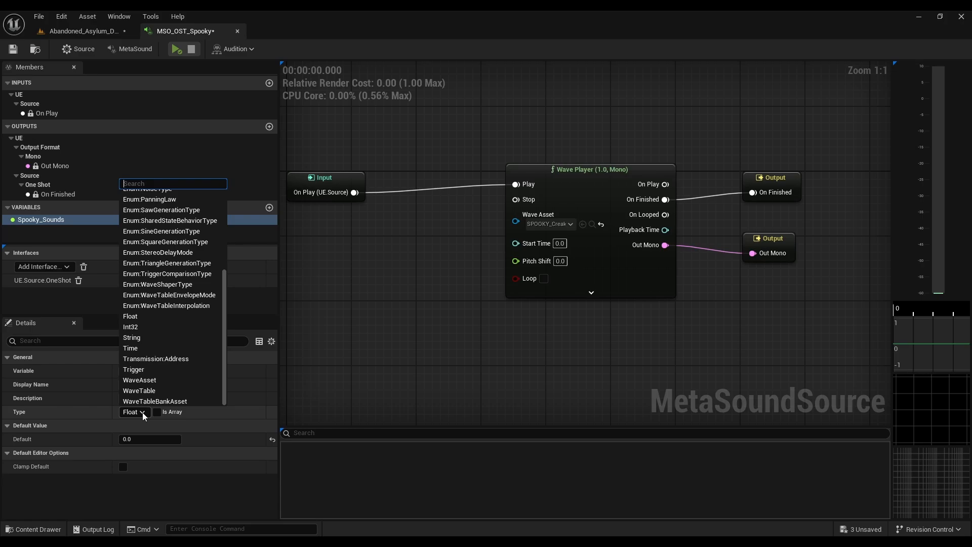
text(waveass)
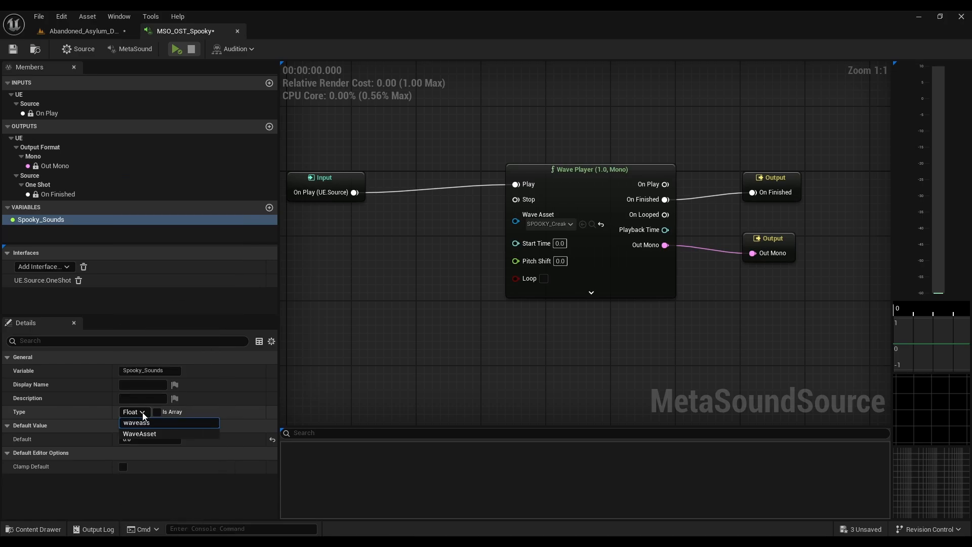
click(145, 434)
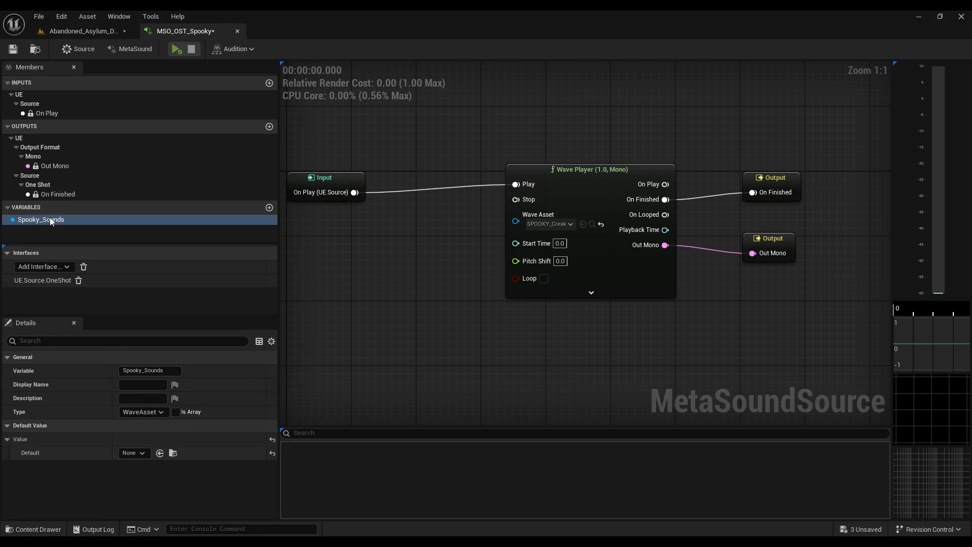
drag(51, 221, 521, 221)
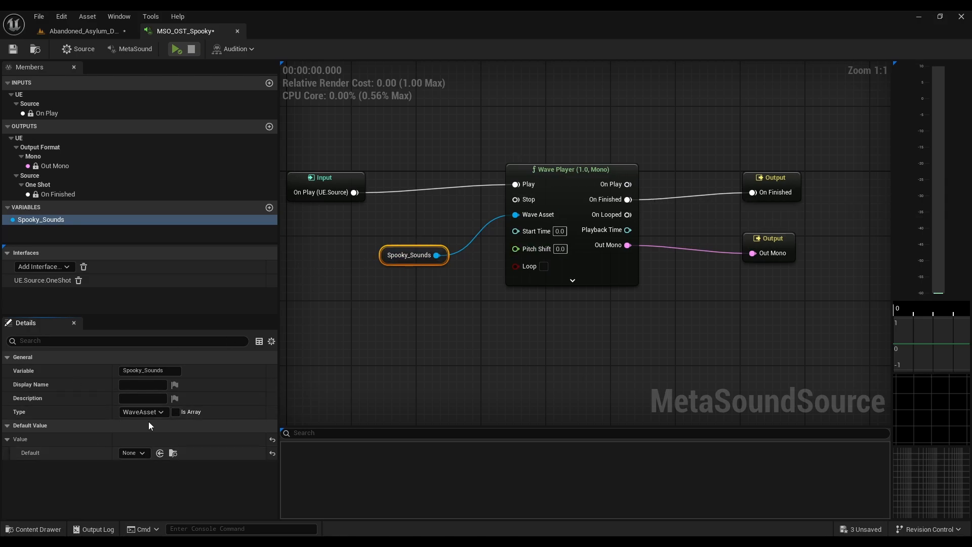
Step: Turn the Spooky_Sounds variable into an array and move its node farther from the Wave Player
click(176, 412)
drag(385, 262, 340, 269)
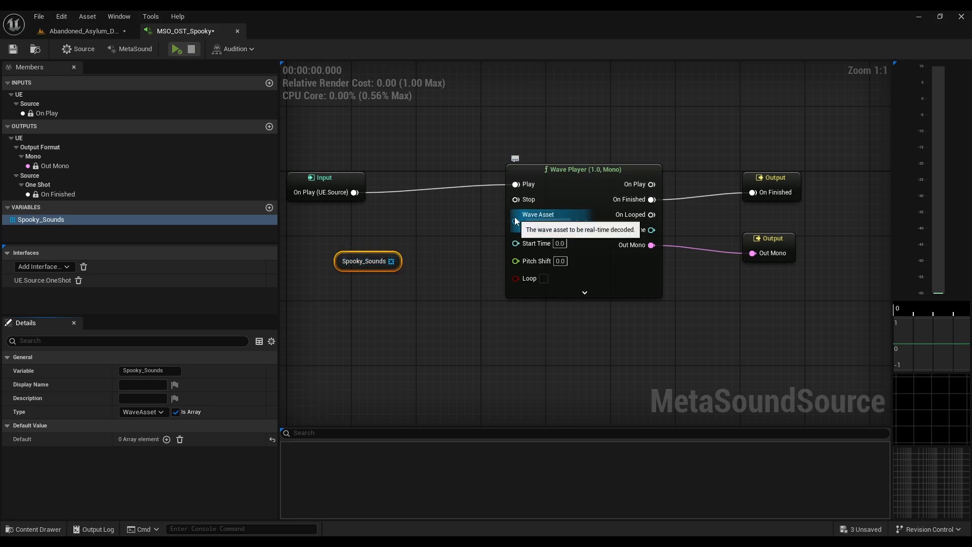
drag(369, 261, 345, 261)
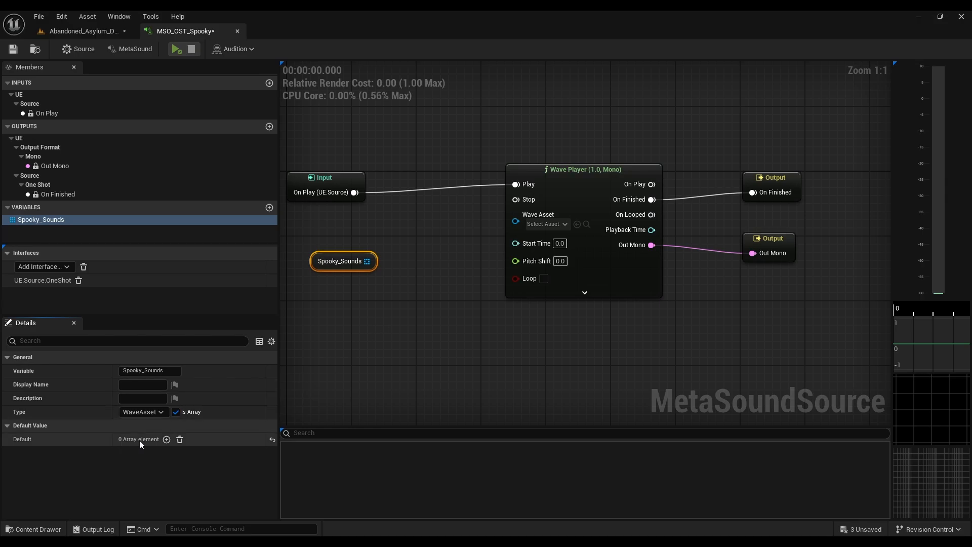
Step: Add an element to the Spooky_Sounds default array and assign SPOOKY_Creak_04 to it
click(167, 440)
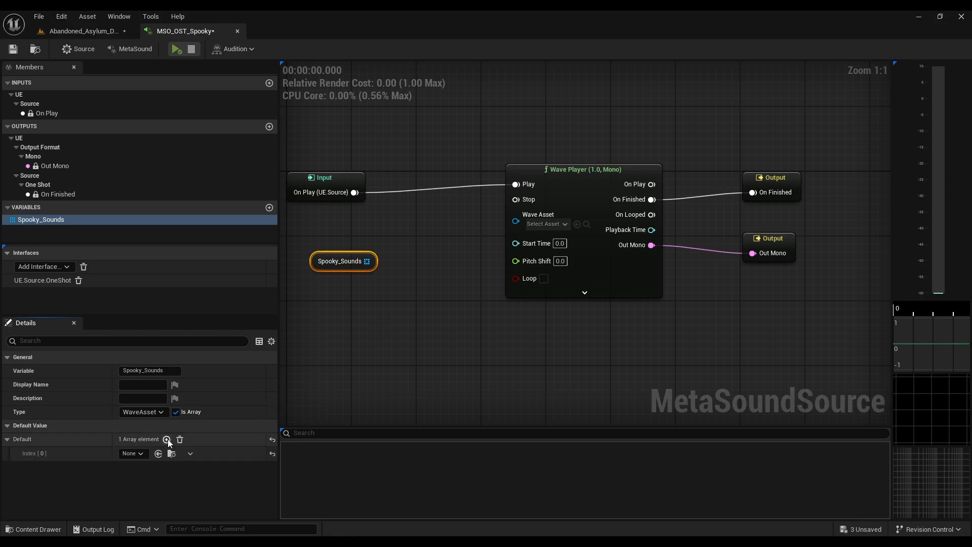
click(145, 454)
text(sp)
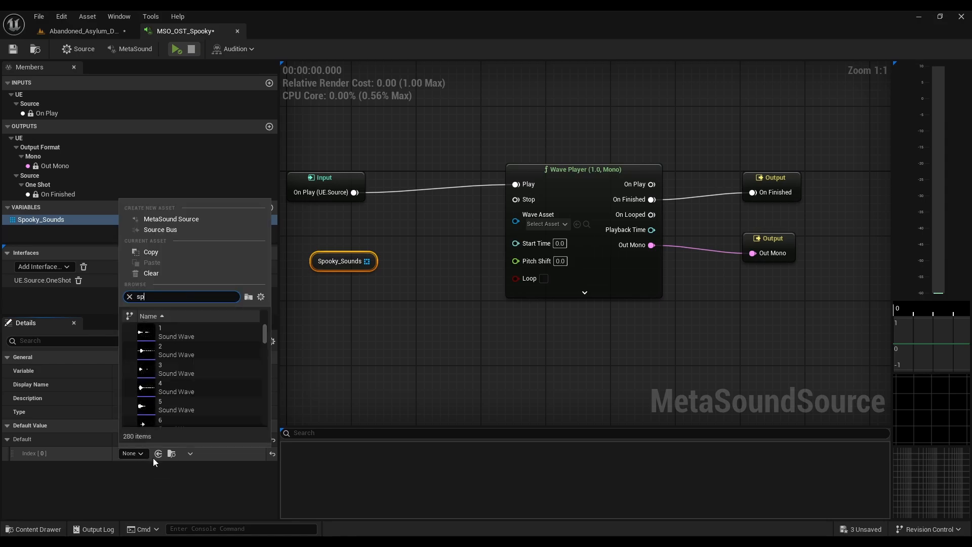
text(ooky_c)
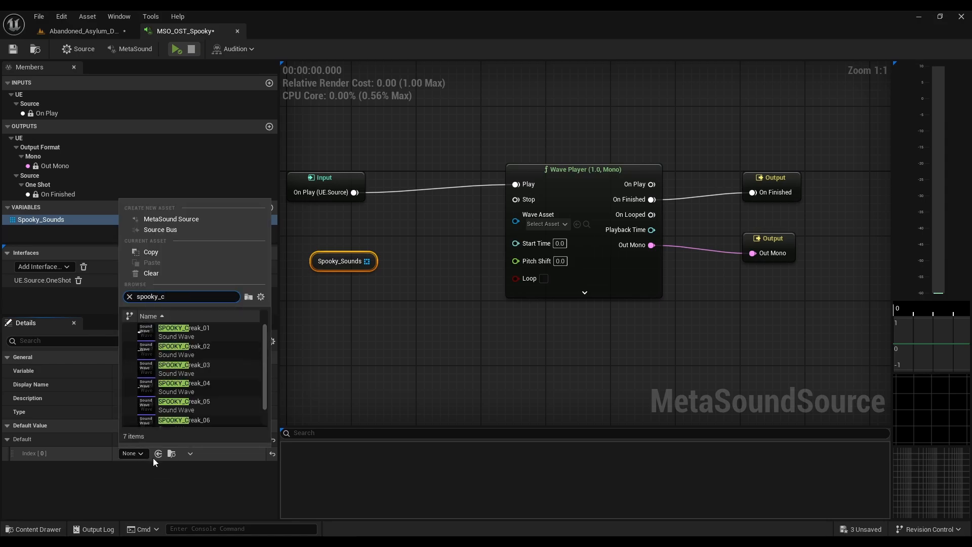
click(182, 381)
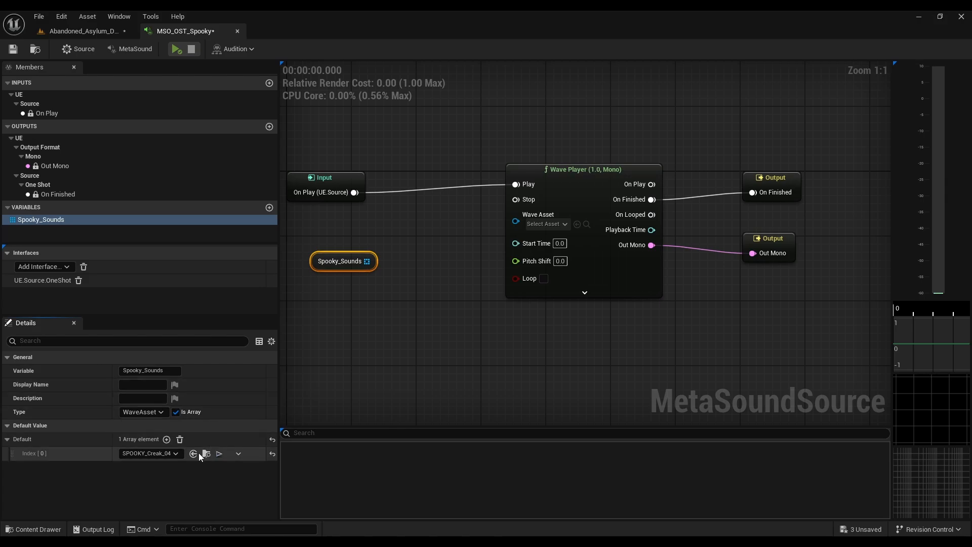
Step: Add a second element to the Spooky_Sounds default array and assign SPOOKY_Creak_06 to it
click(166, 439)
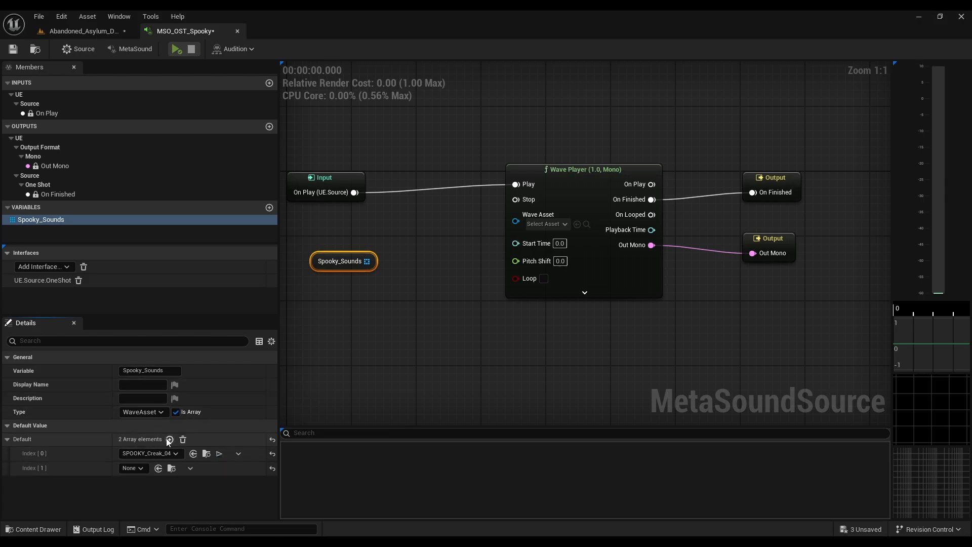
click(138, 467)
text(spooky)
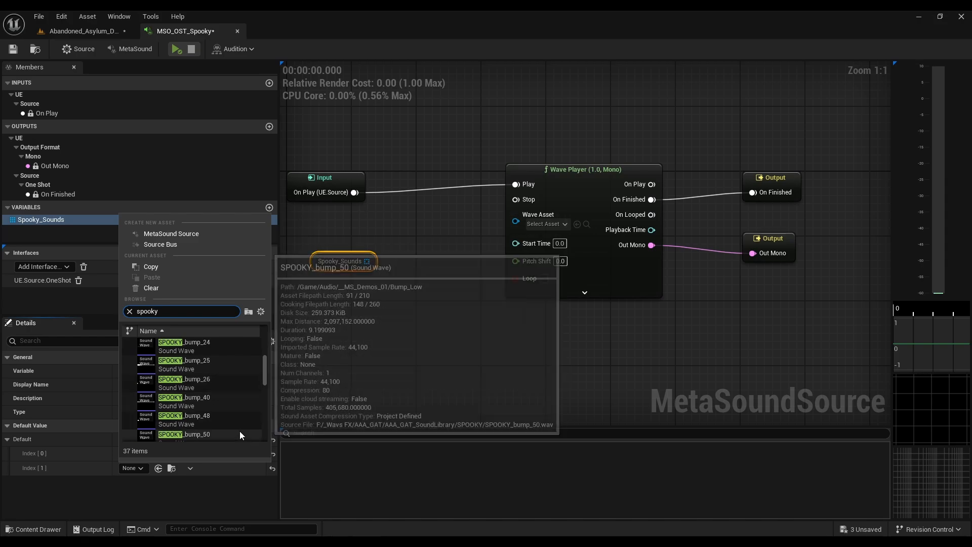
scroll(220, 396, down, 5)
click(201, 390)
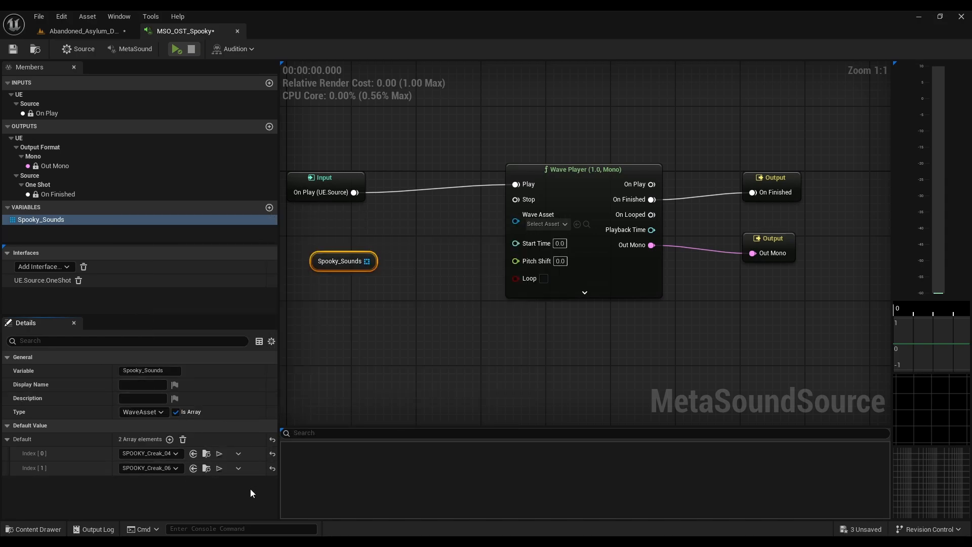
Step: Return to the level editor and select the sound waves SPOOKY_Creak_02 through SPOOKY_Creak_07 in the Spooky_Presence folder
click(101, 31)
scroll(284, 456, down, 1)
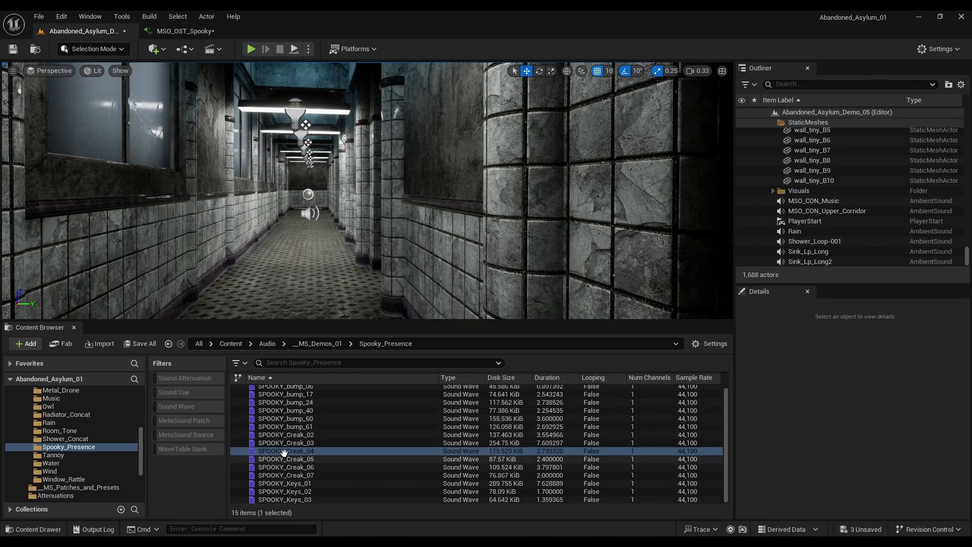
click(306, 442)
click(305, 434)
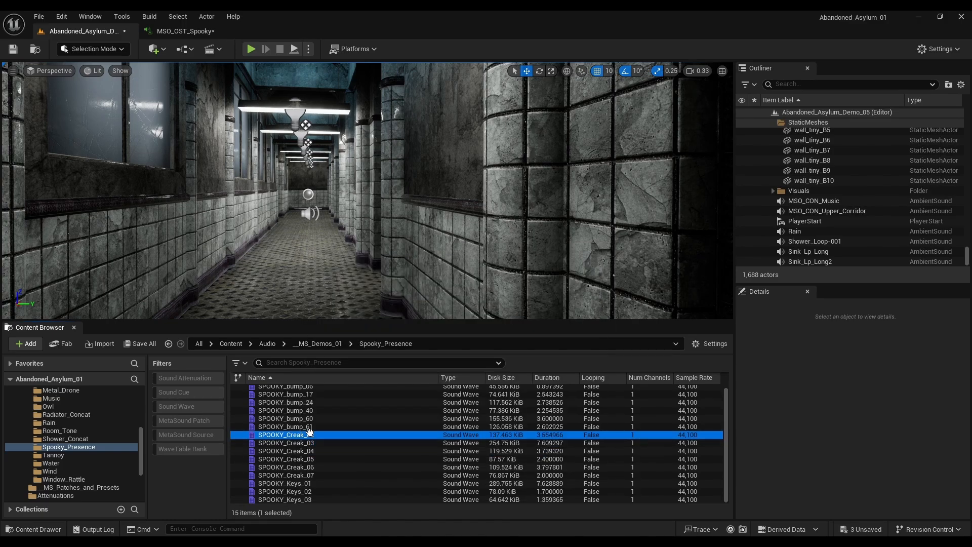
mouse_move(356, 471)
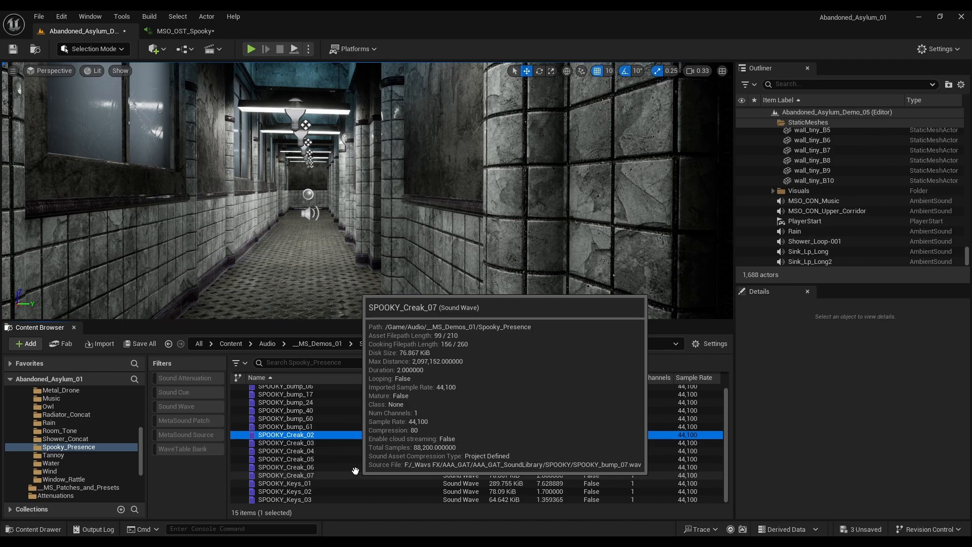
shift+click(304, 474)
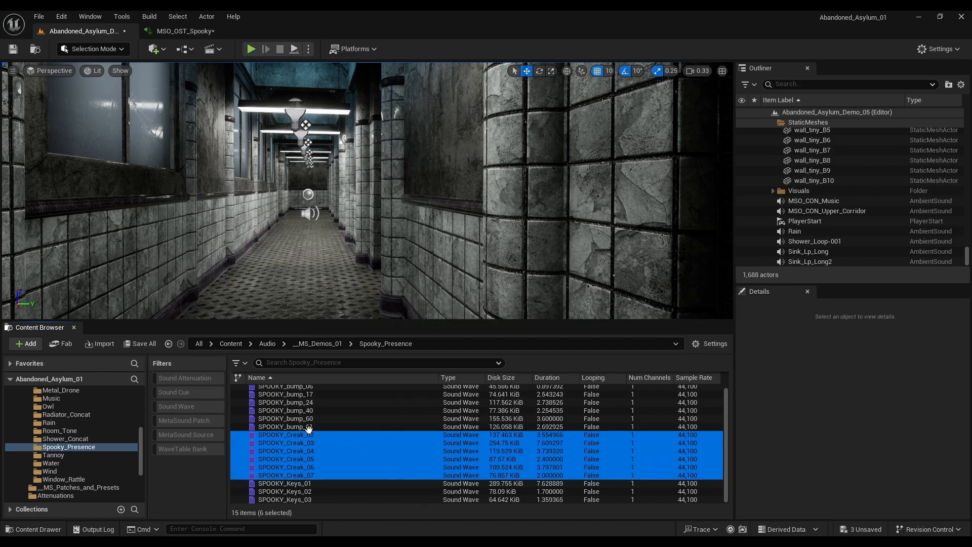
scroll(324, 464, up, 1)
scroll(356, 434, down, 1)
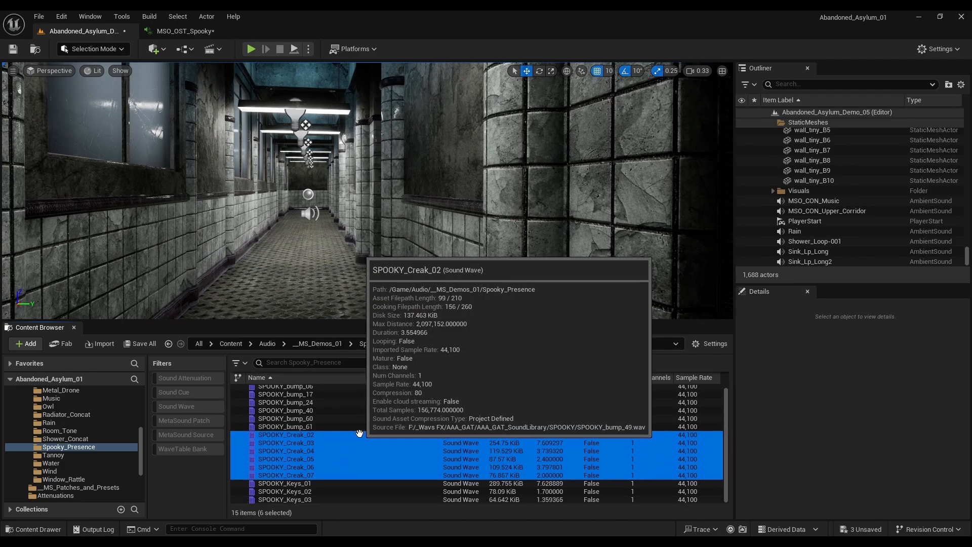
Step: Filter the Spooky_Presence folder by creak and copy the sound waves SPOOKY_Creak_02 through SPOOKY_Creak_07
click(316, 365)
text(c)
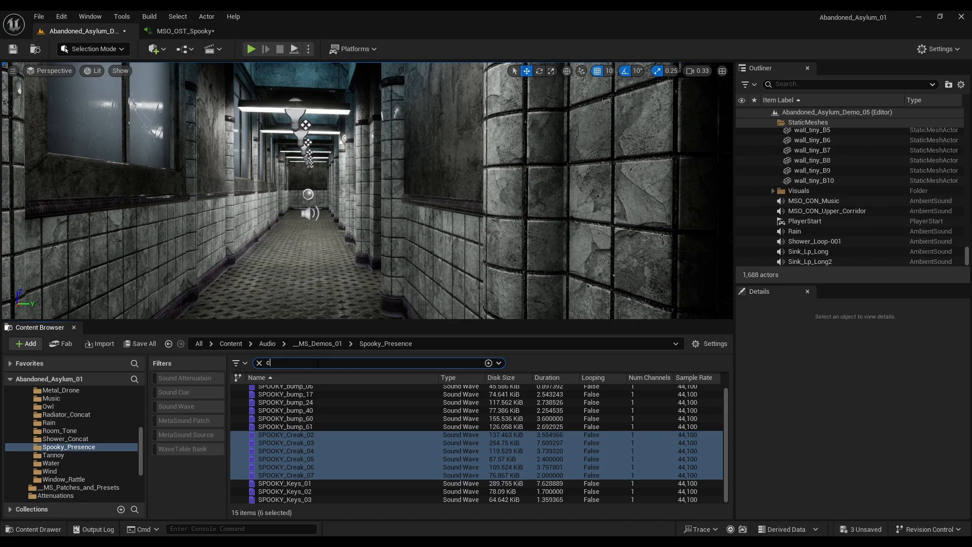
text(reak)
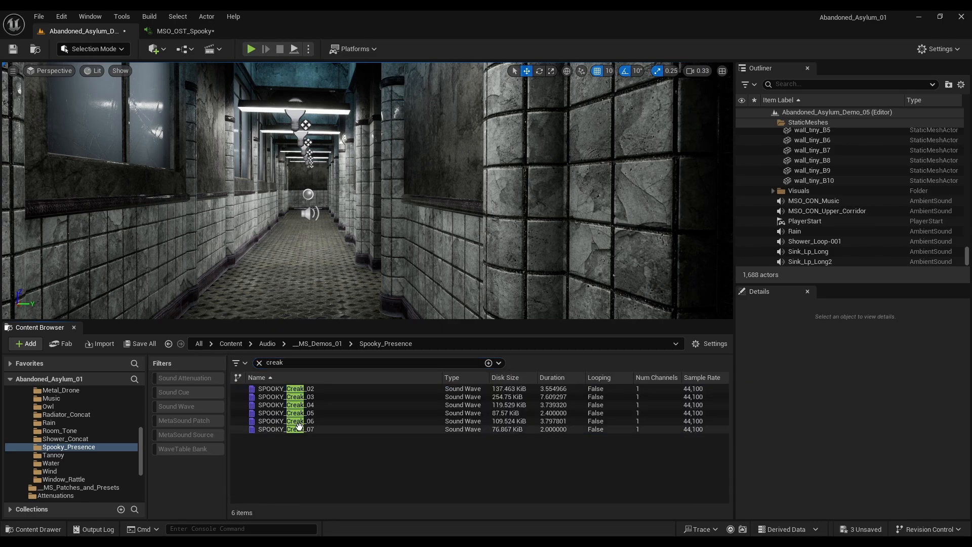
click(299, 388)
shift+click(303, 429)
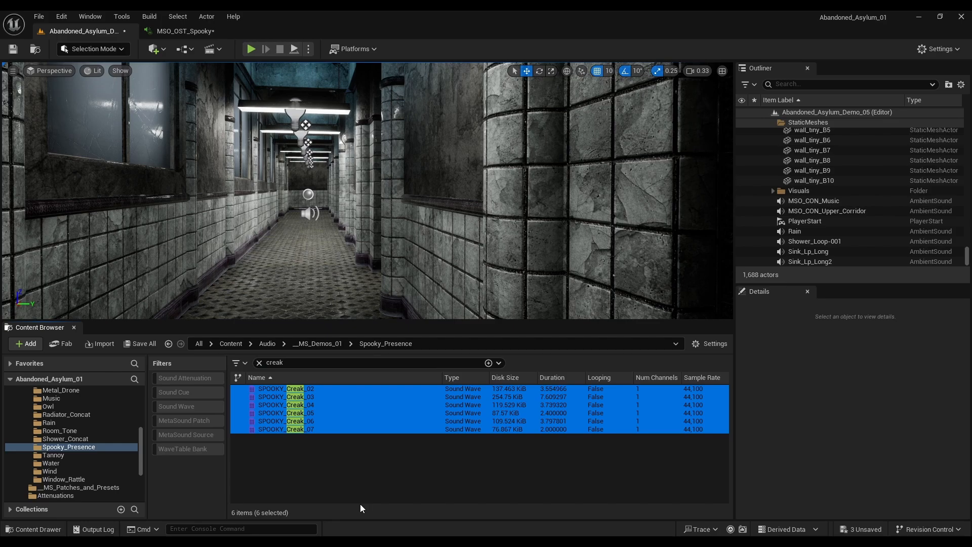
Step: Back in MSO_OST_Spooky, paste the copied creak sound waves into the Spooky_Sounds variable's default array
click(187, 33)
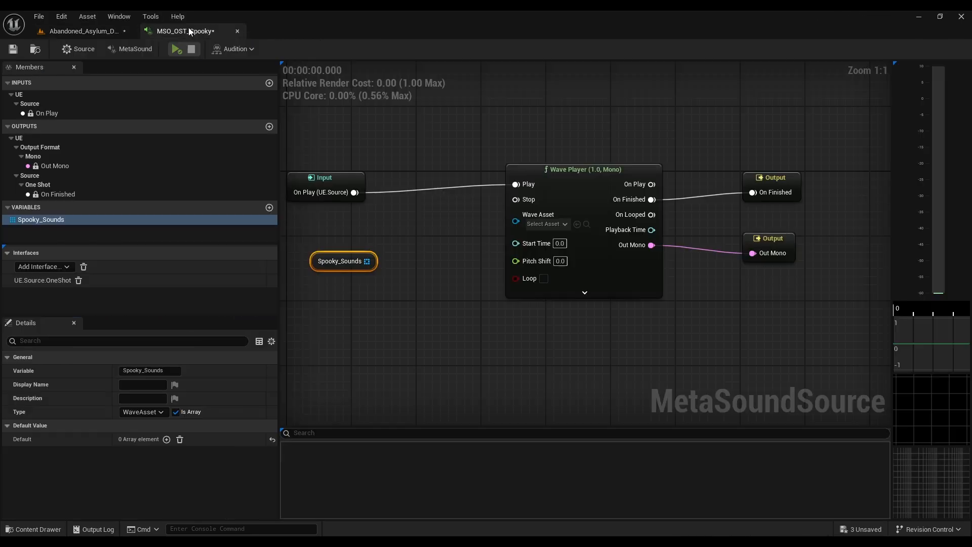
right_click(101, 436)
click(147, 470)
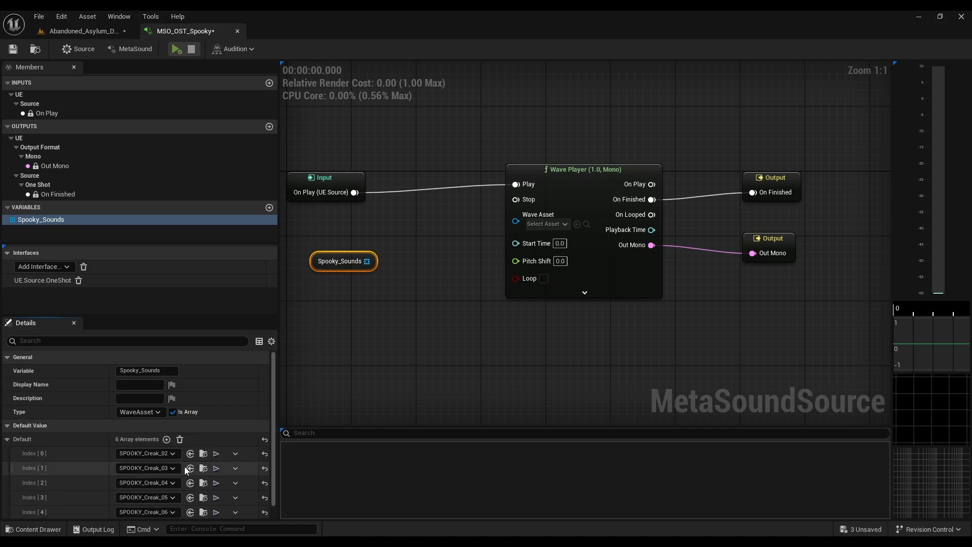
Step: Empty the Spooky_Sounds default array, copy the selected creak sound waves from the Spooky_Presence folder and paste them back into the array
scroll(180, 475, down, 1)
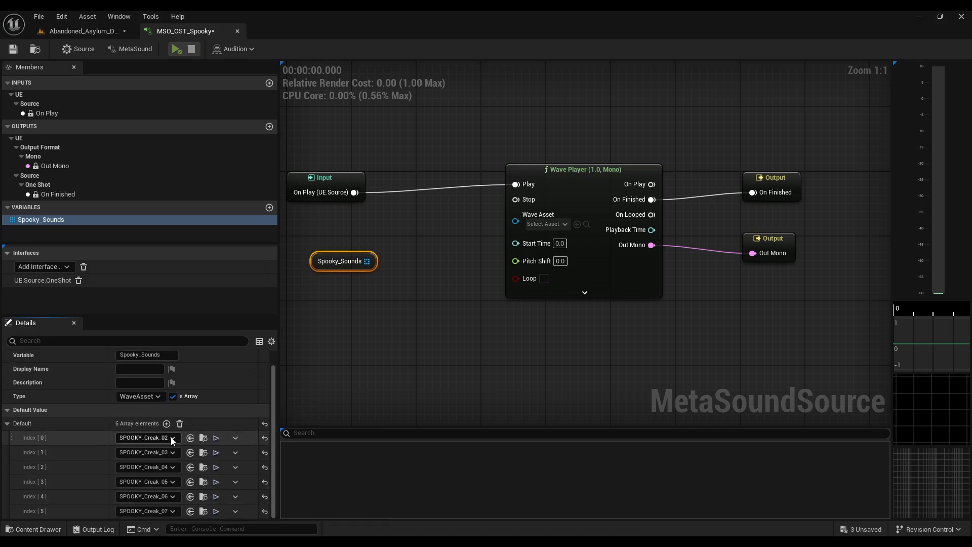
click(181, 423)
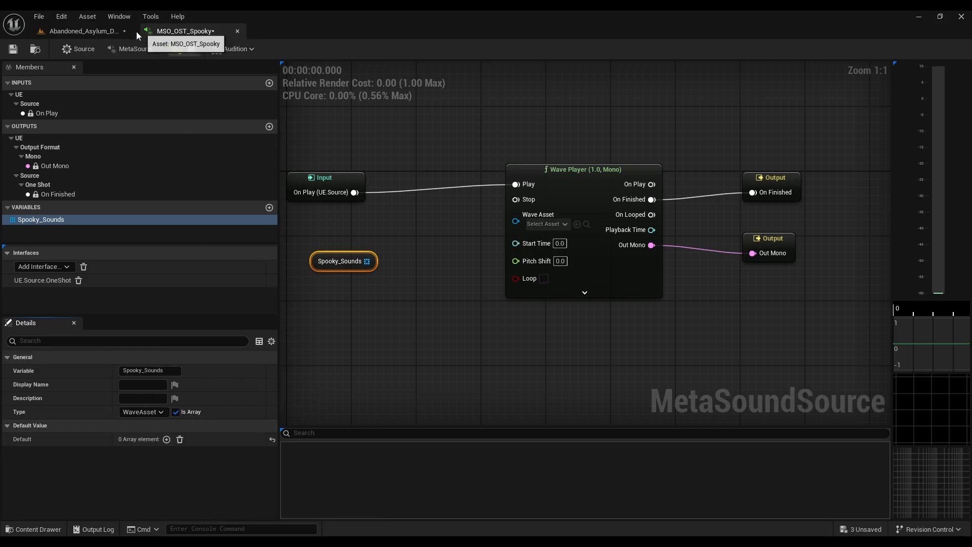
click(106, 30)
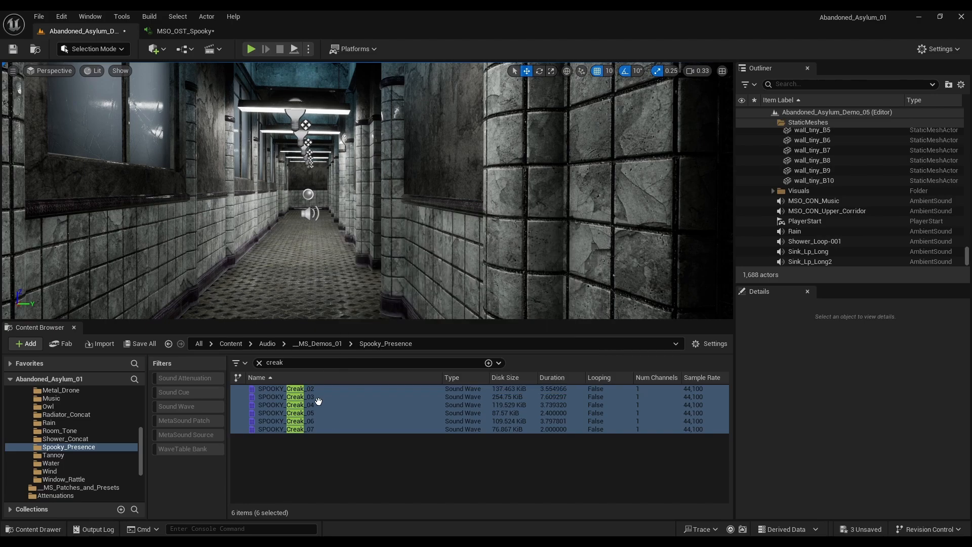
click(180, 32)
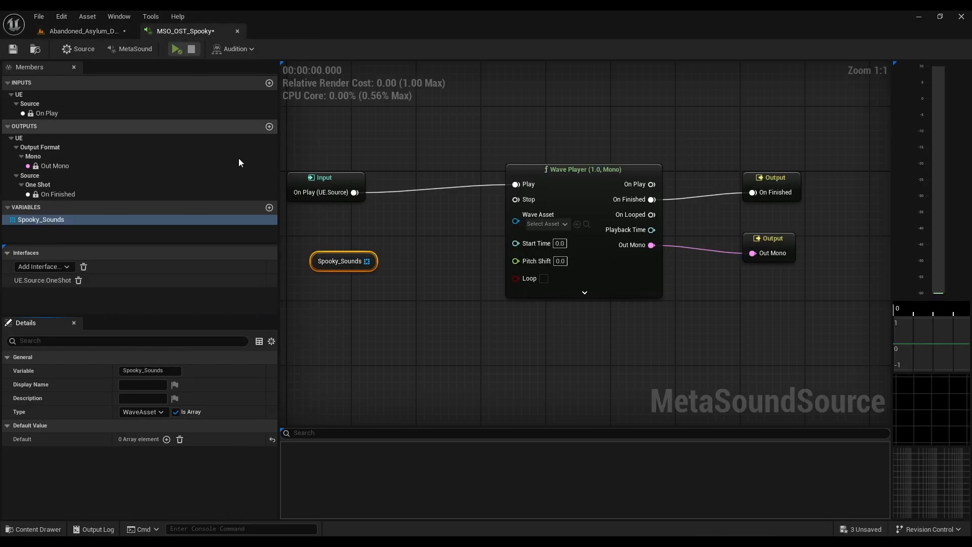
shift+click(101, 438)
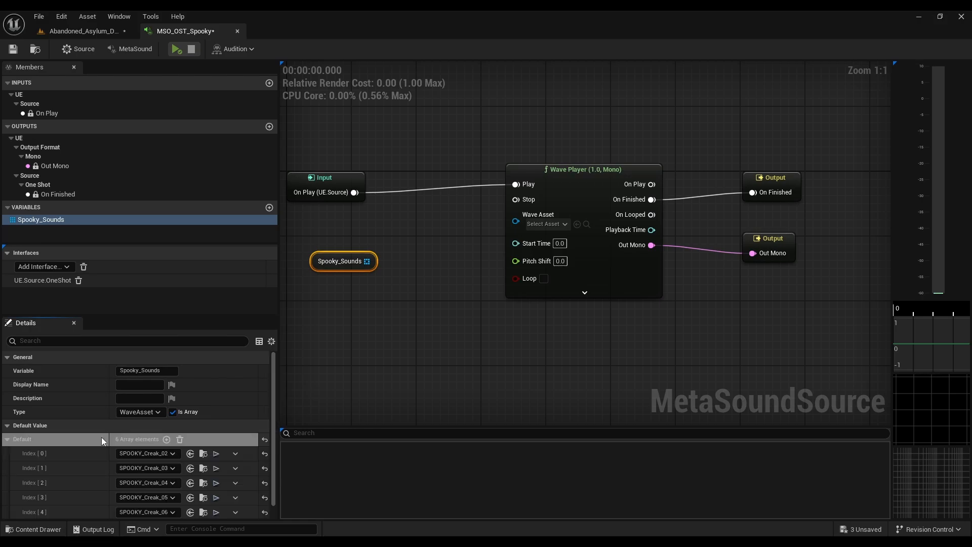
Step: Clear the Spooky_Sounds default array again and add SPOOKY_Creak_02 through SPOOKY_Creak_07 to it directly from the Spooky_Presence folder
scroll(181, 464, down, 1)
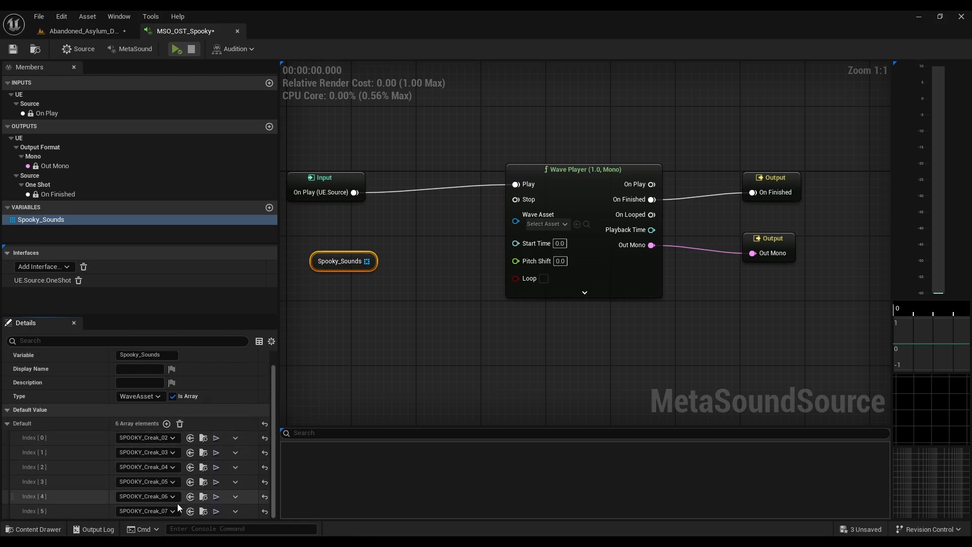
click(180, 423)
click(99, 34)
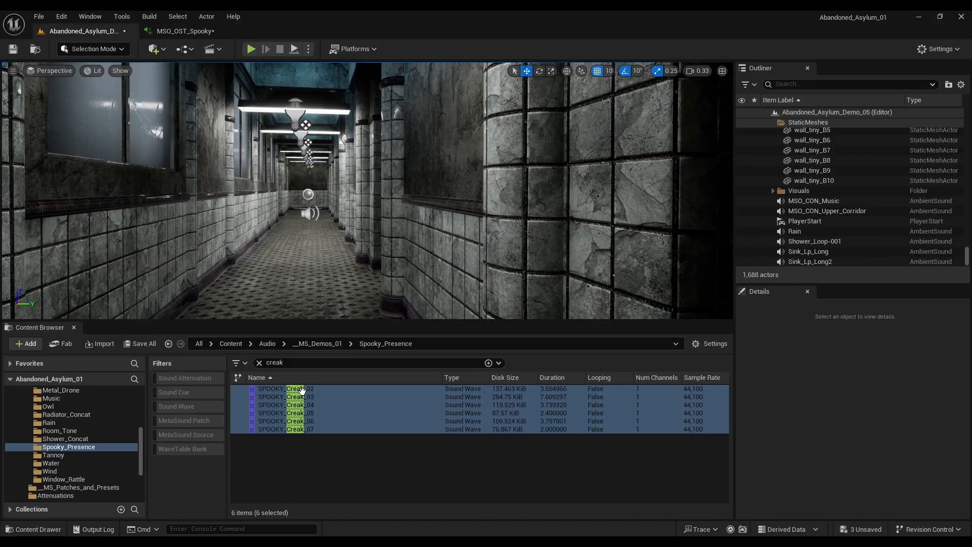
drag(272, 402, 150, 443)
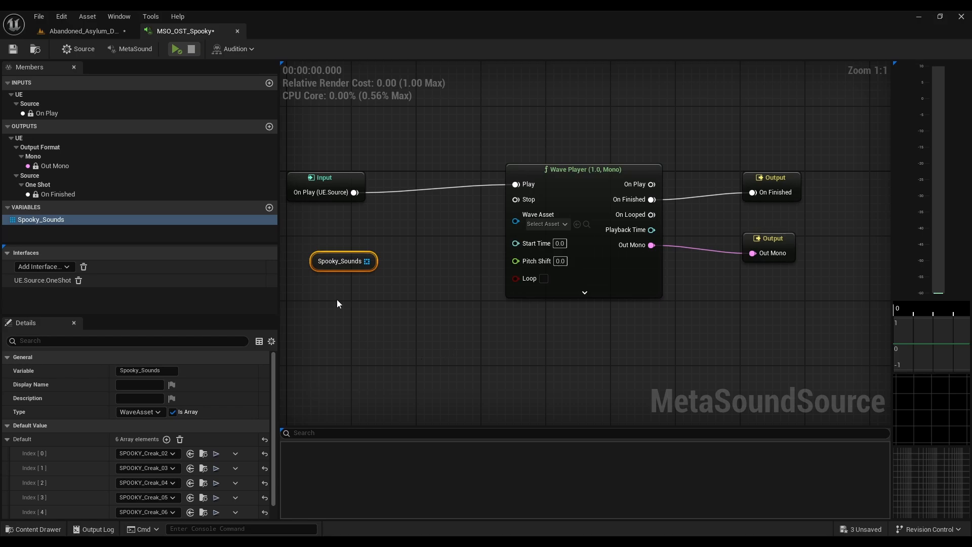
Step: Delete the Spooky_Sounds getter node from the graph and remove the Spooky_Sounds variable
click(357, 289)
click(336, 256)
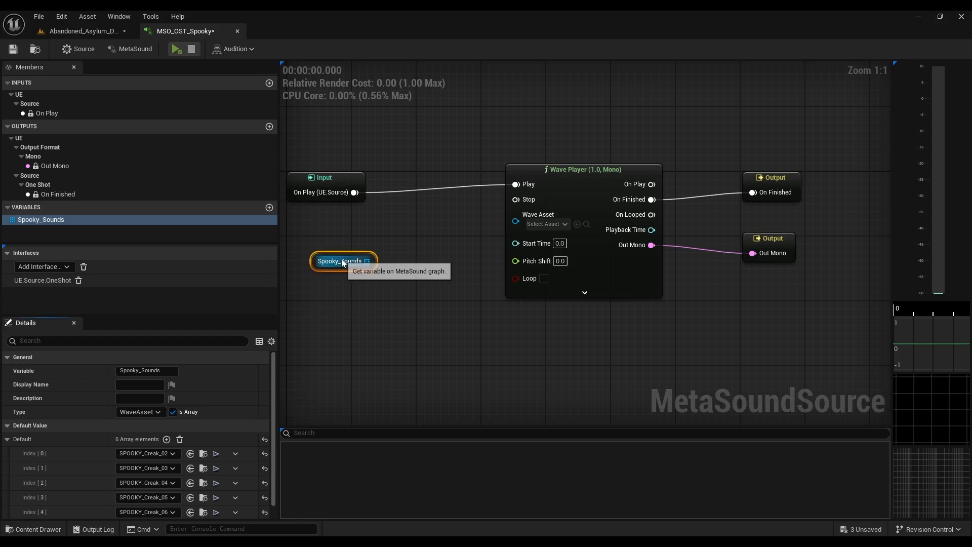
key(Delete)
click(59, 221)
key(Delete)
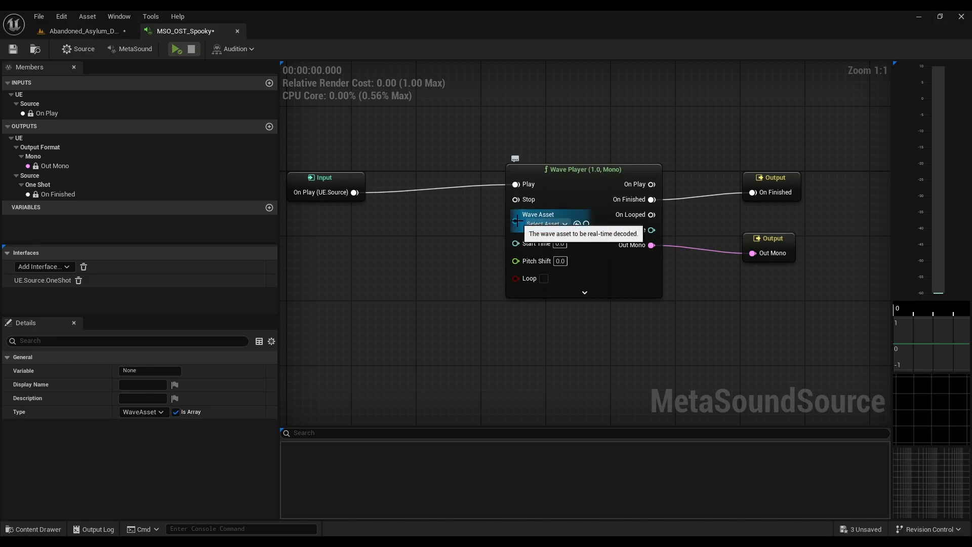
Step: Promote the Wave Player's Wave Asset input to a graph variable and name it Spooky_Sound
drag(516, 221, 367, 261)
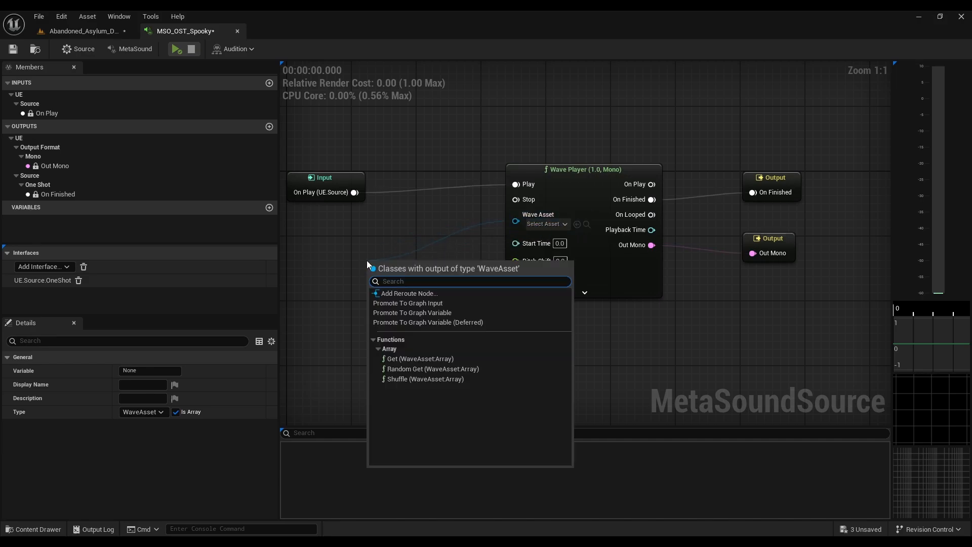
click(442, 312)
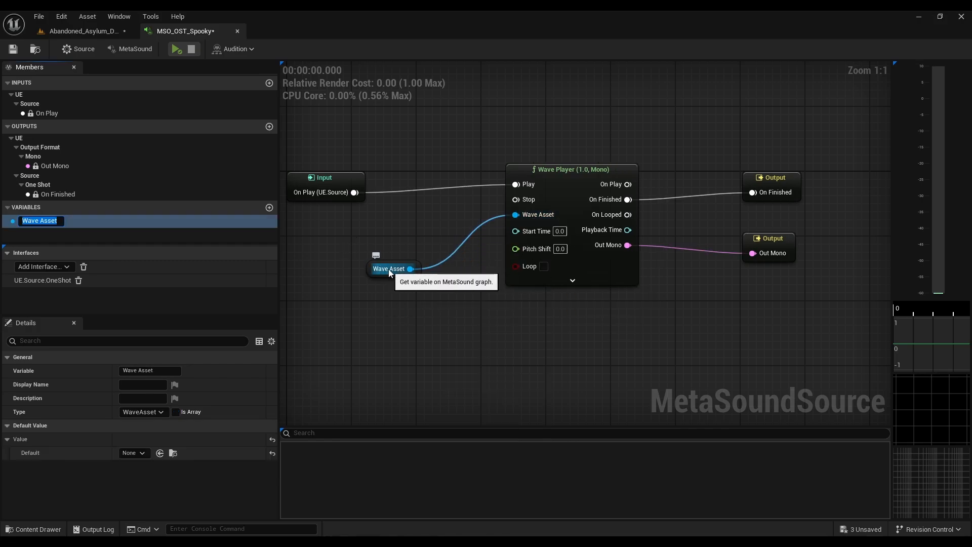
text(Spoo)
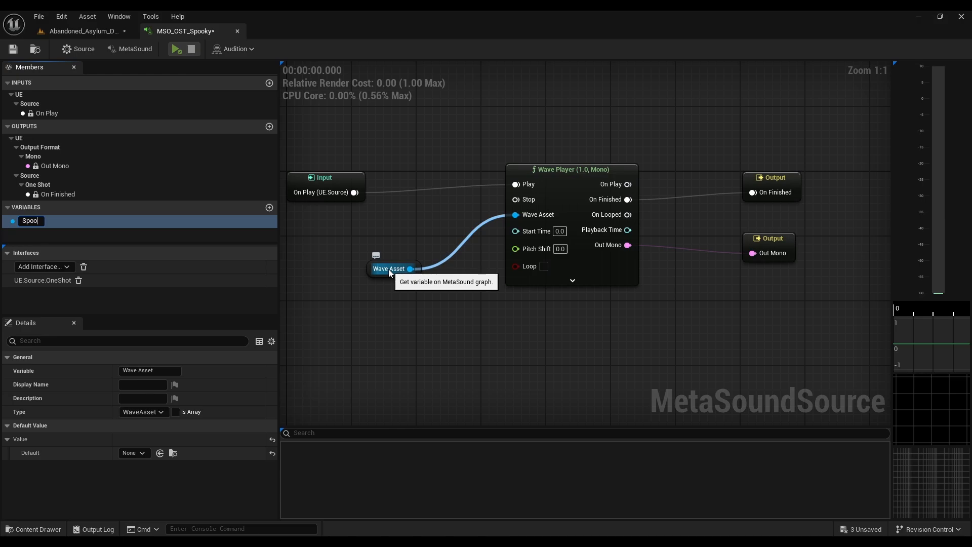
text(ky_Spin)
key(BackSpace)
key(BackSpace)
text(oin)
key(BackSpace)
key(BackSpace)
text(und)
key(Return)
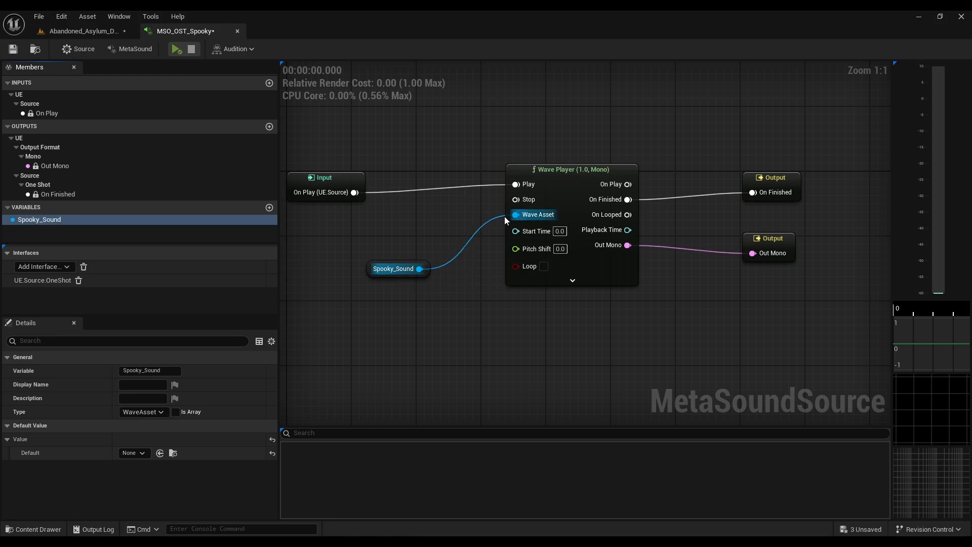
drag(515, 232, 448, 340)
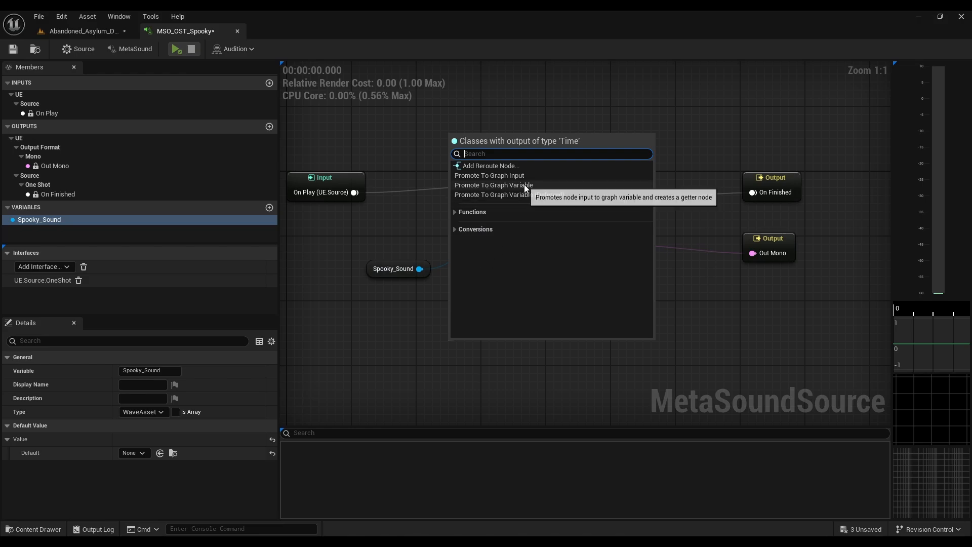
click(420, 212)
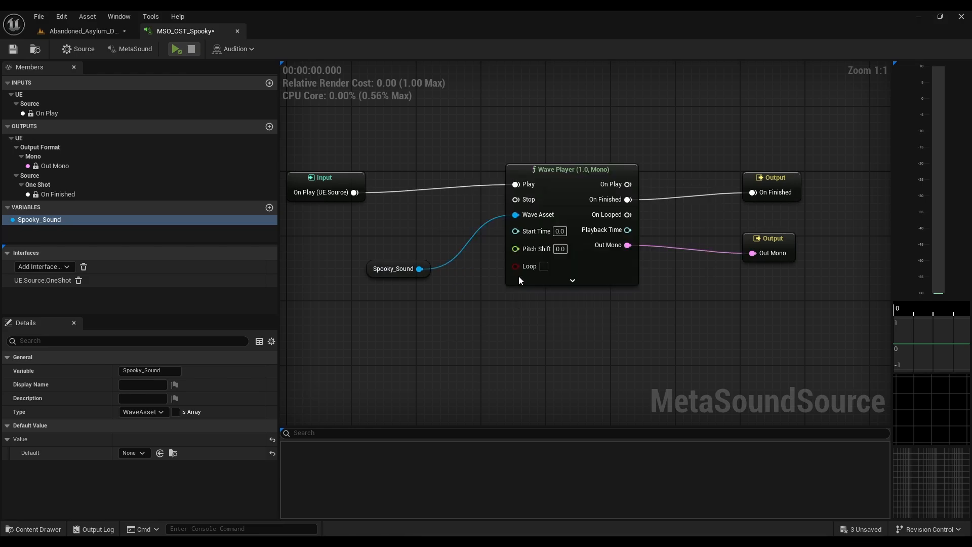
drag(515, 249, 472, 318)
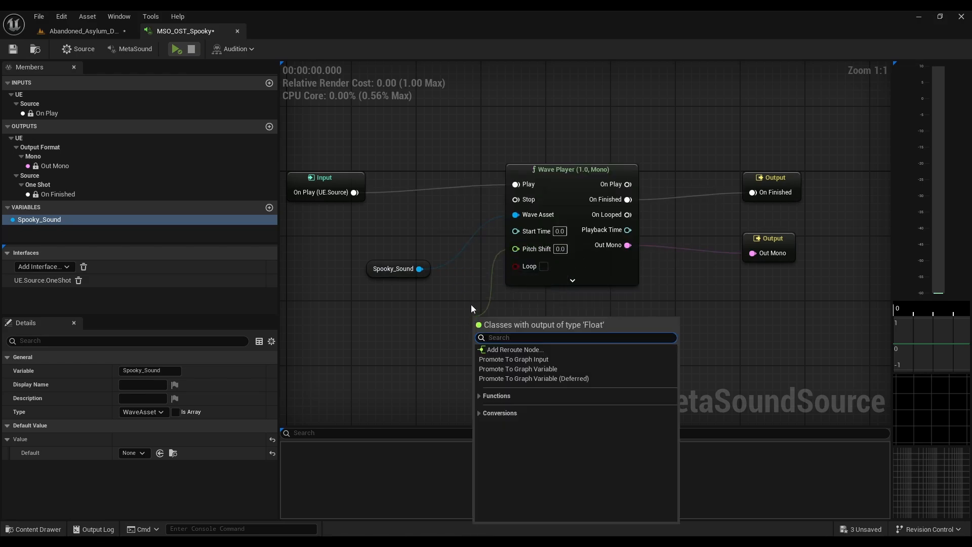
click(421, 313)
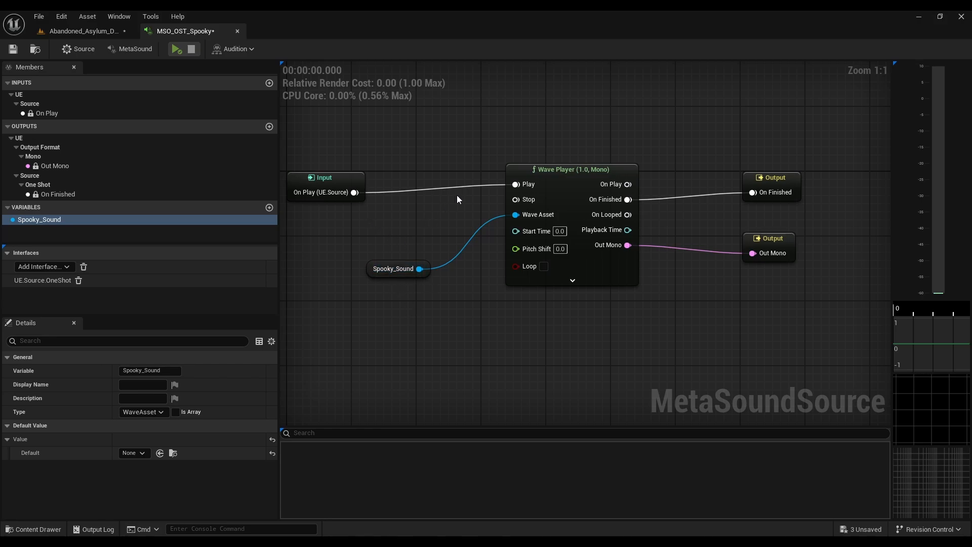
Step: Make the Spooky_Sound variable an array and move its getter node farther from the Wave Player
click(425, 264)
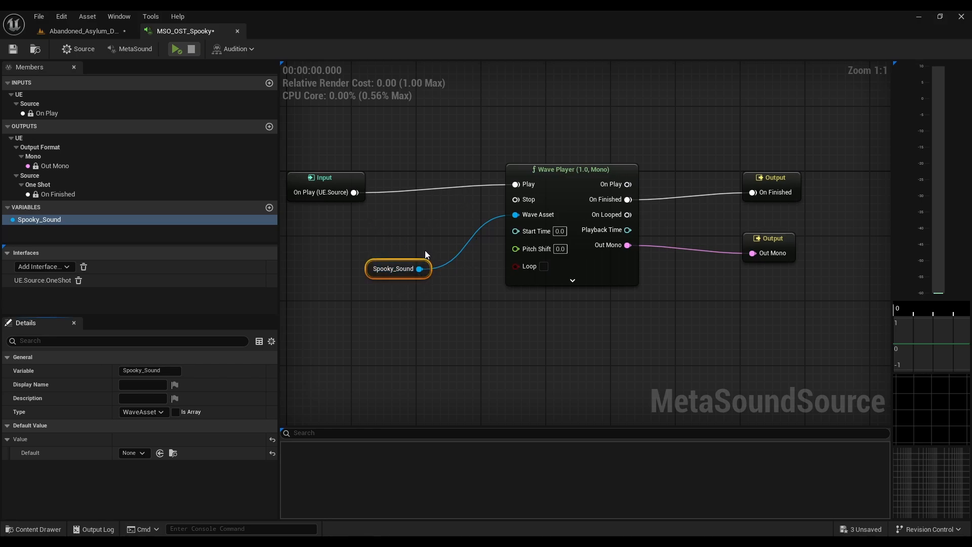
click(176, 412)
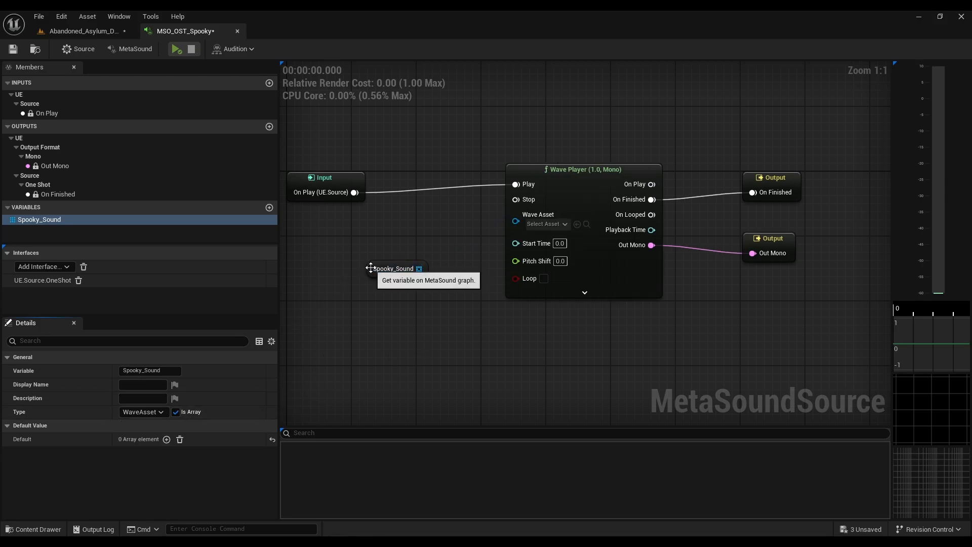
drag(379, 267, 349, 260)
Step: Fill Spooky_Sound's default array with SPOOKY_Creak_02 through SPOOKY_Creak_07 from the Spooky_Presence folder and shift its getter node beneath the Input node
click(73, 31)
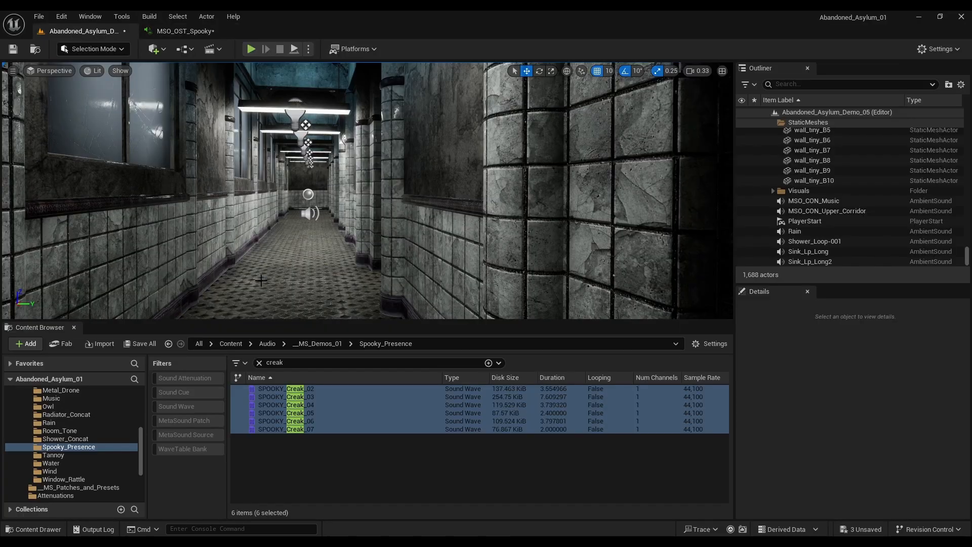
drag(284, 405, 132, 440)
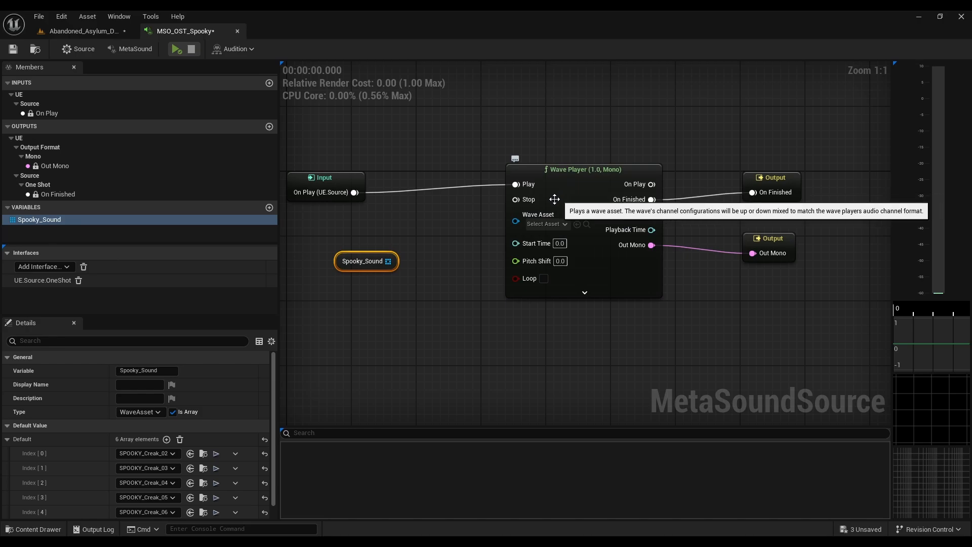
drag(334, 262, 310, 262)
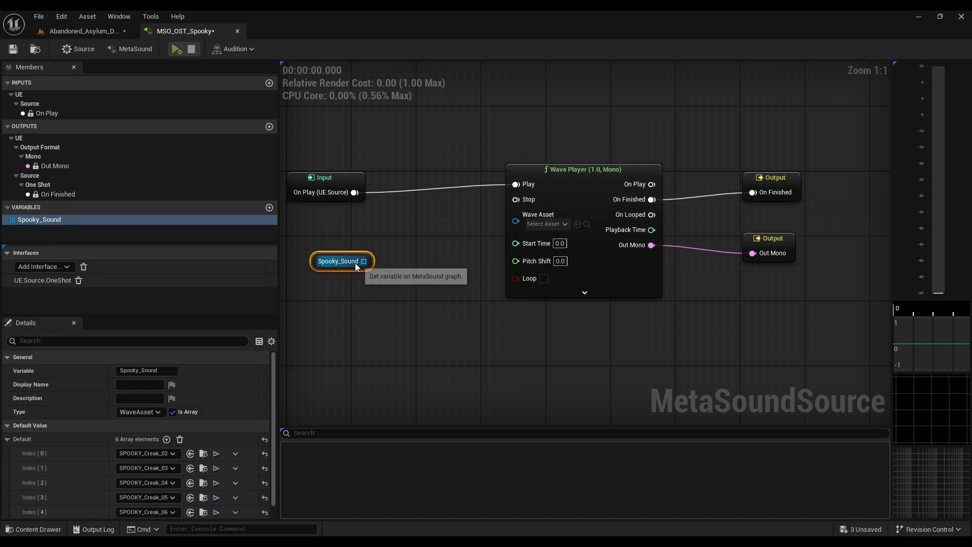
Step: Add a Random Get (WaveAsset:Array) node fed by Spooky_Sound and place it beside the On Play input node
drag(370, 261, 393, 337)
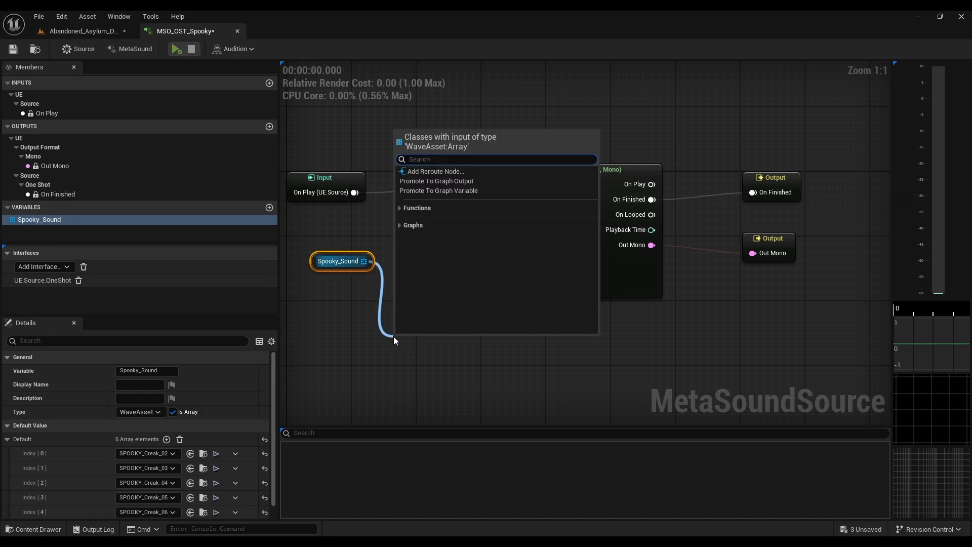
text(ran)
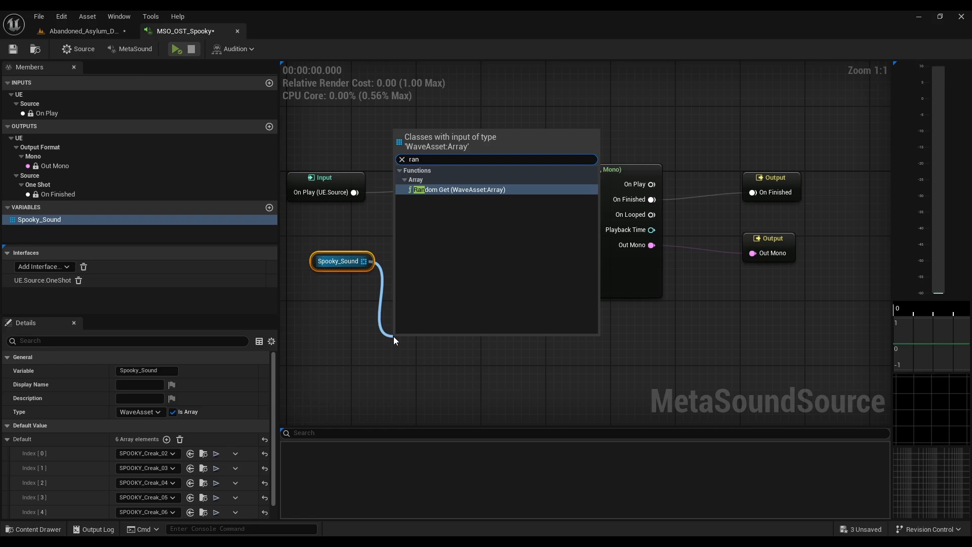
text(dom)
click(430, 194)
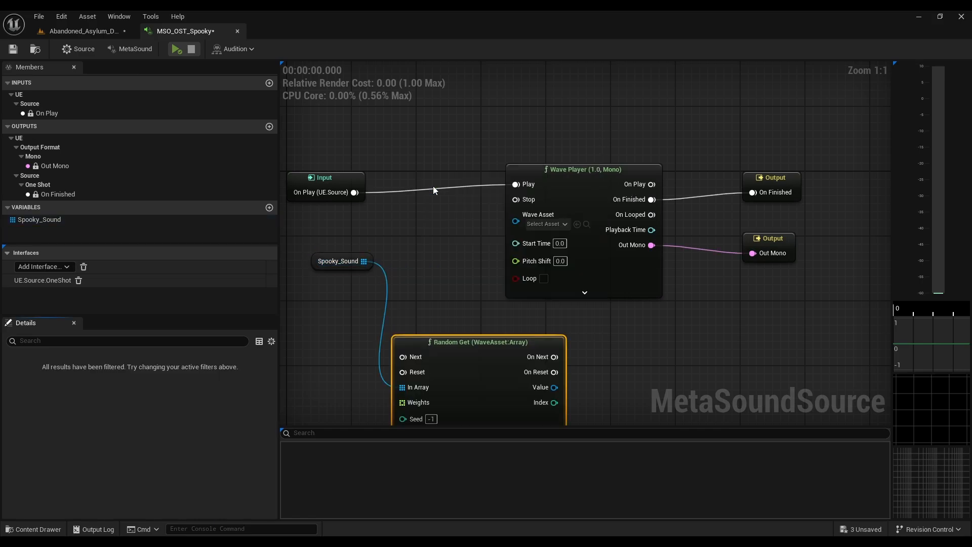
drag(459, 346, 381, 163)
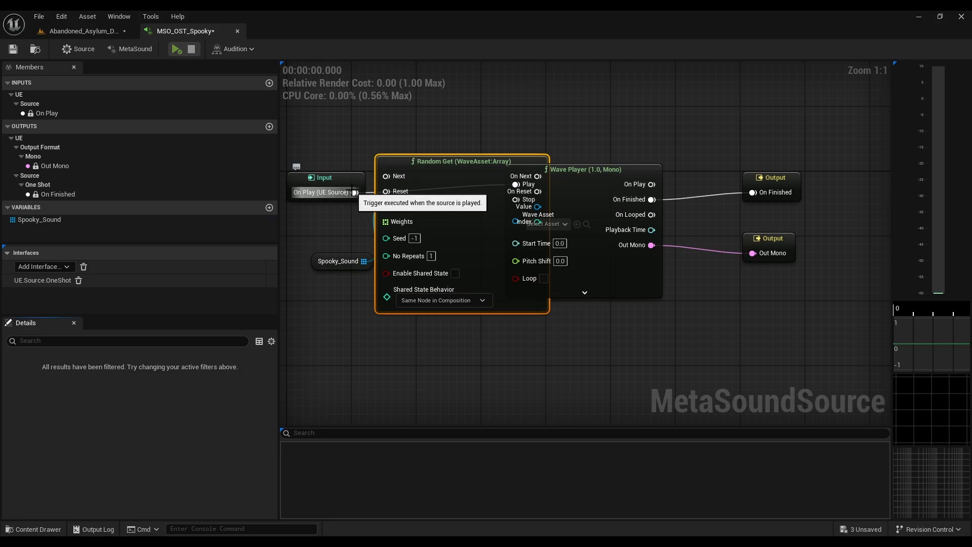
Step: Connect On Play to Random Get's Next input and space out the Wave Player and Spooky_Sound nodes around Random Get
drag(355, 192, 386, 175)
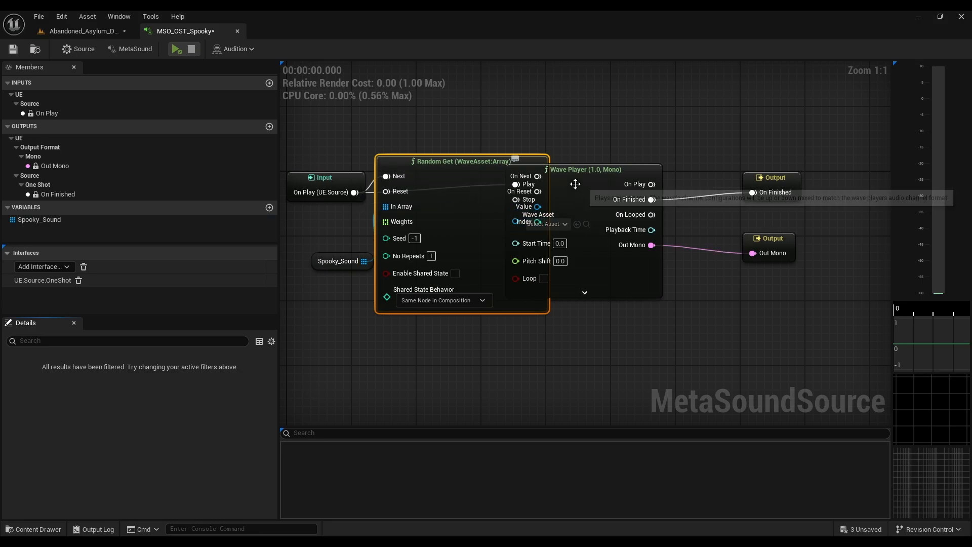
drag(618, 190, 644, 181)
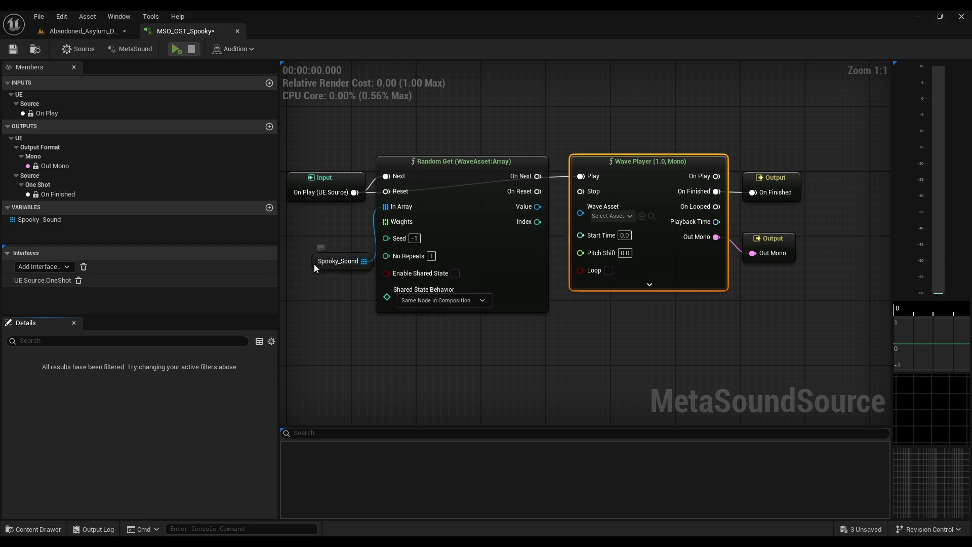
drag(314, 264, 306, 256)
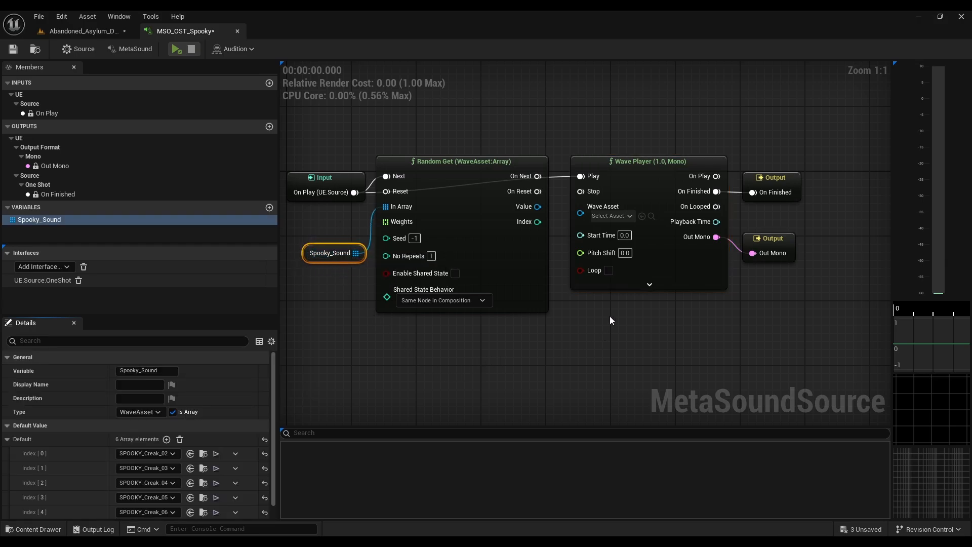
Step: Connect Random Get's Value to Wave Asset and On Next to Play on the Wave Player, and line up the Input and Wave Player nodes
drag(539, 207, 588, 214)
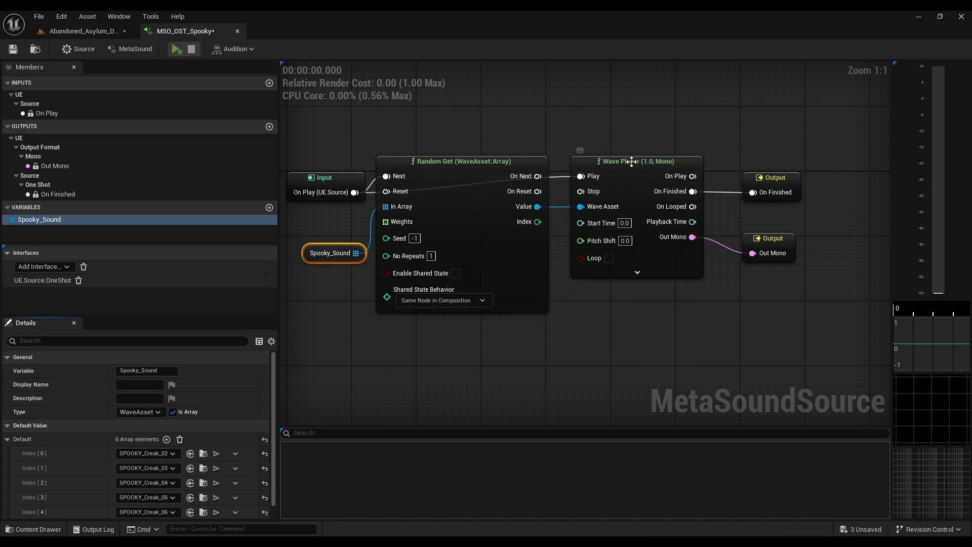
drag(632, 161, 664, 97)
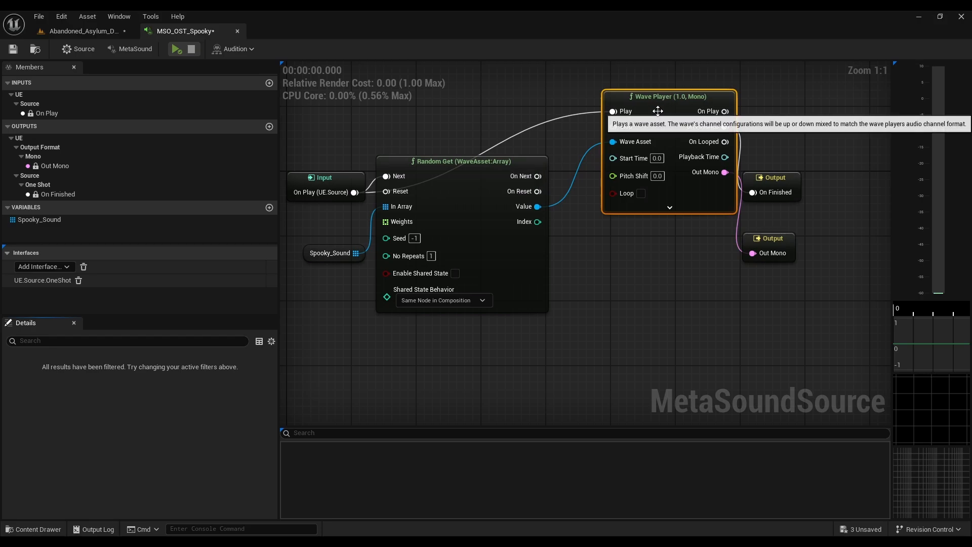
drag(538, 177, 634, 178)
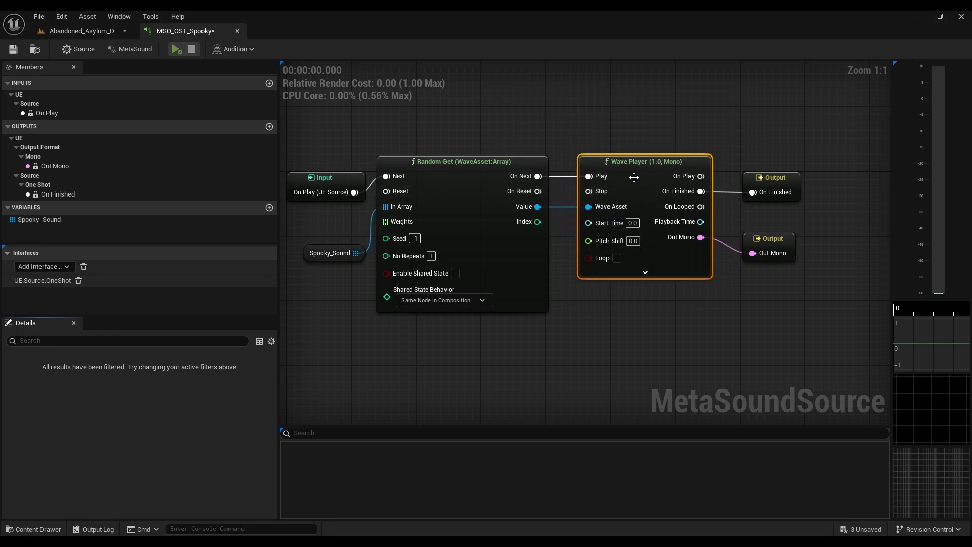
drag(352, 178, 345, 162)
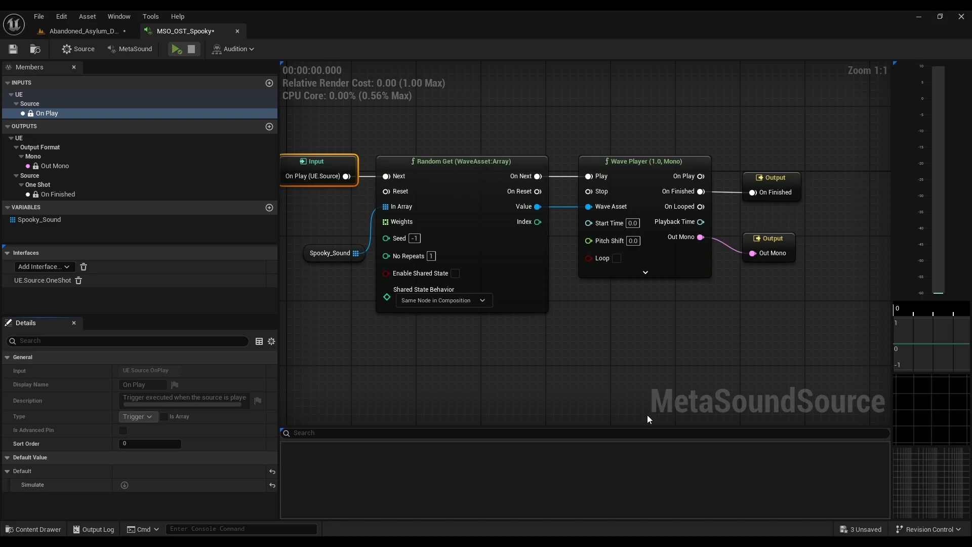
right_drag(587, 323, 617, 310)
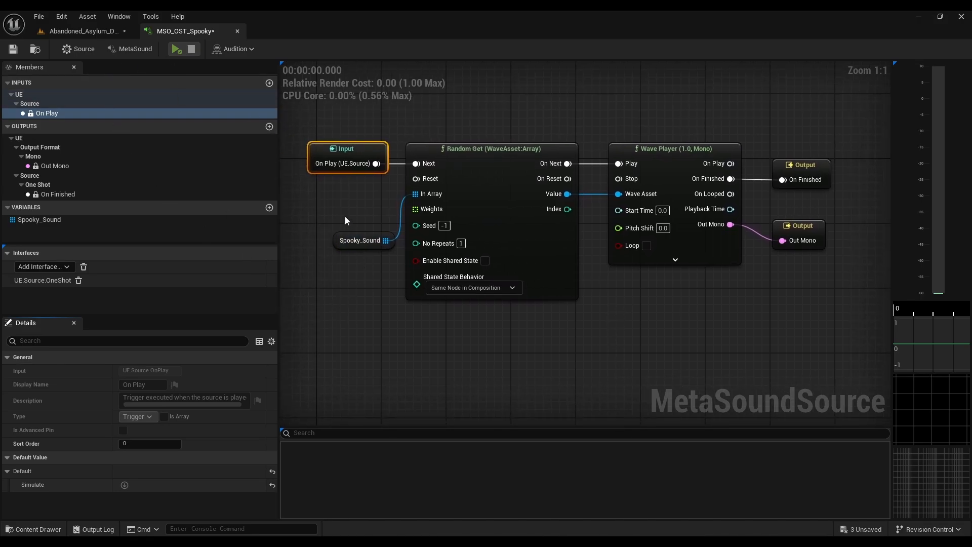
Step: Audition the MetaSound several times to check that the creak sounds are picked at random, and stop playback
click(358, 240)
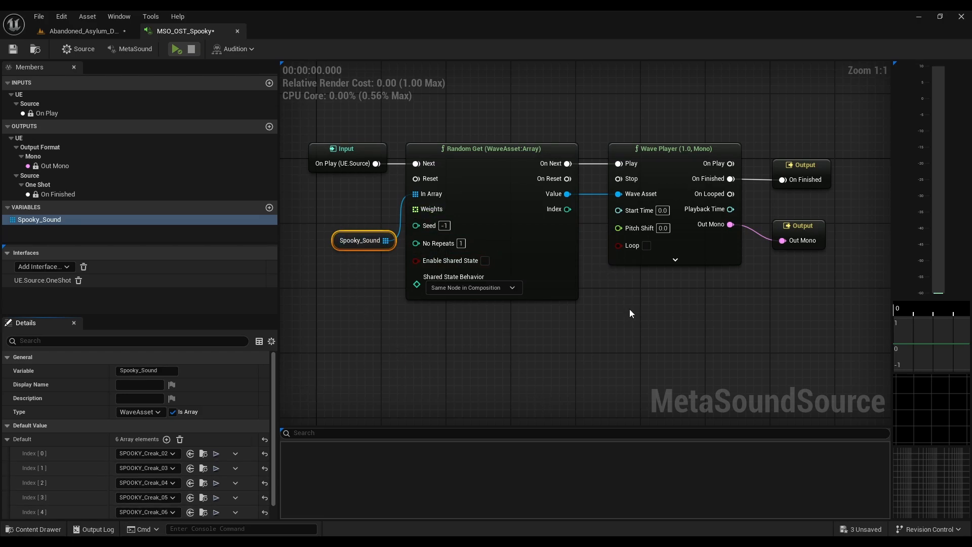
click(176, 49)
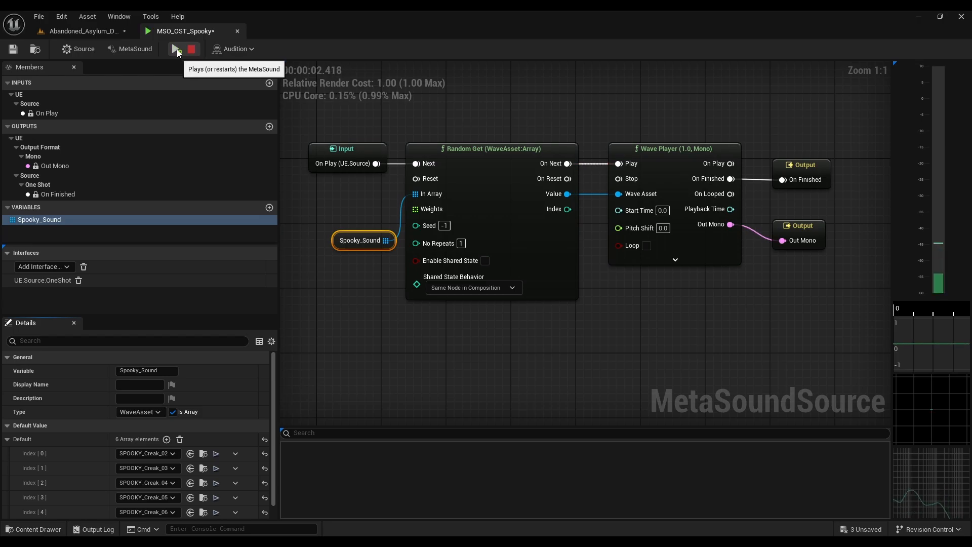
click(175, 50)
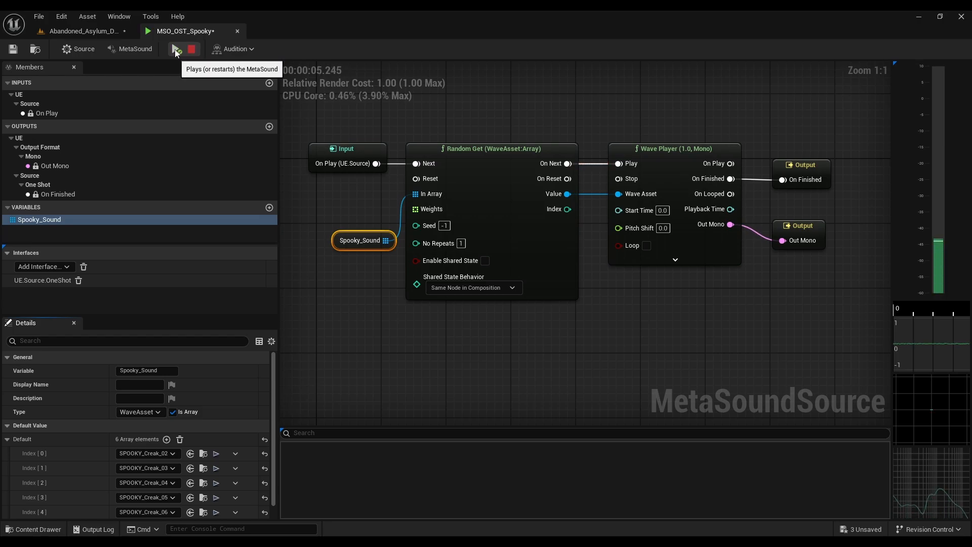
click(174, 50)
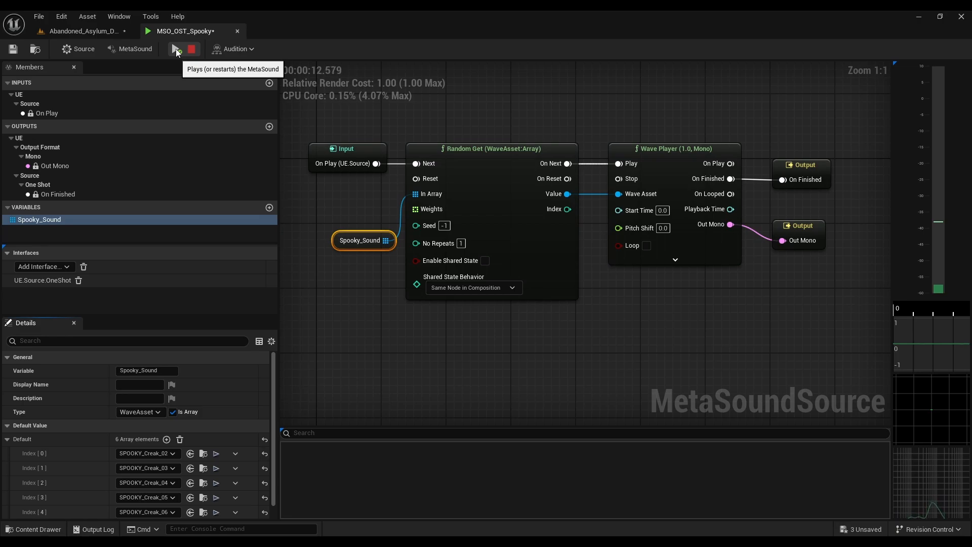
click(175, 49)
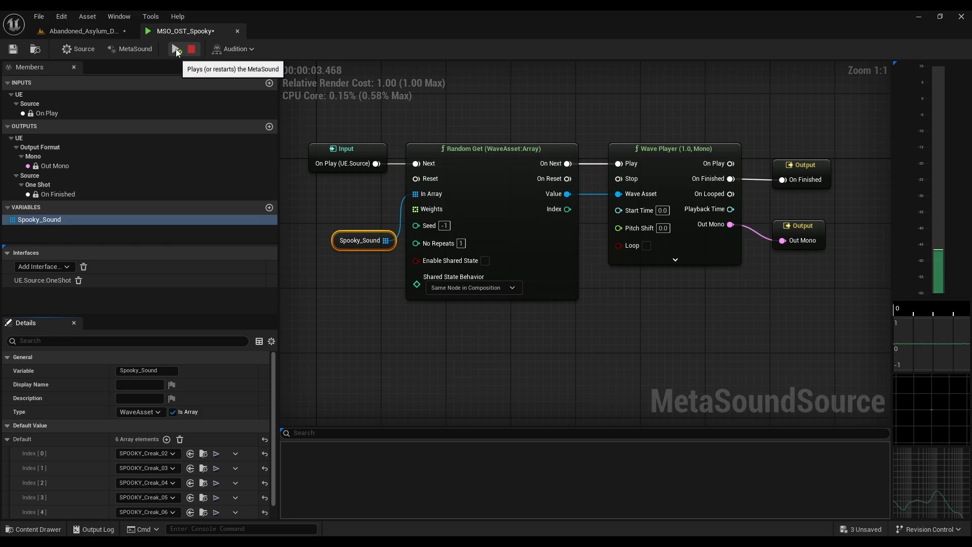
click(191, 49)
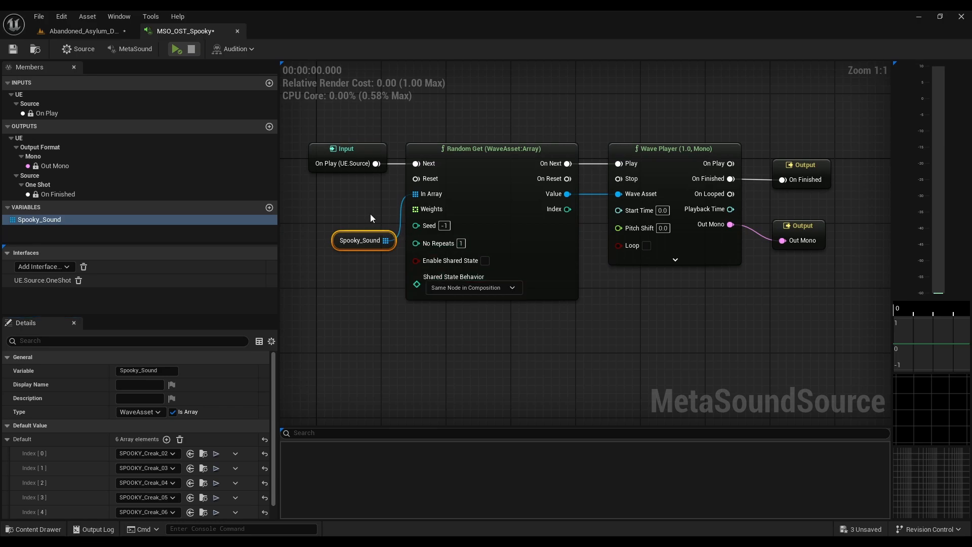
Step: Move the Spooky_Sound node up closer to In Array and add a Print Log (String) node below the Wave Player
drag(334, 237, 330, 211)
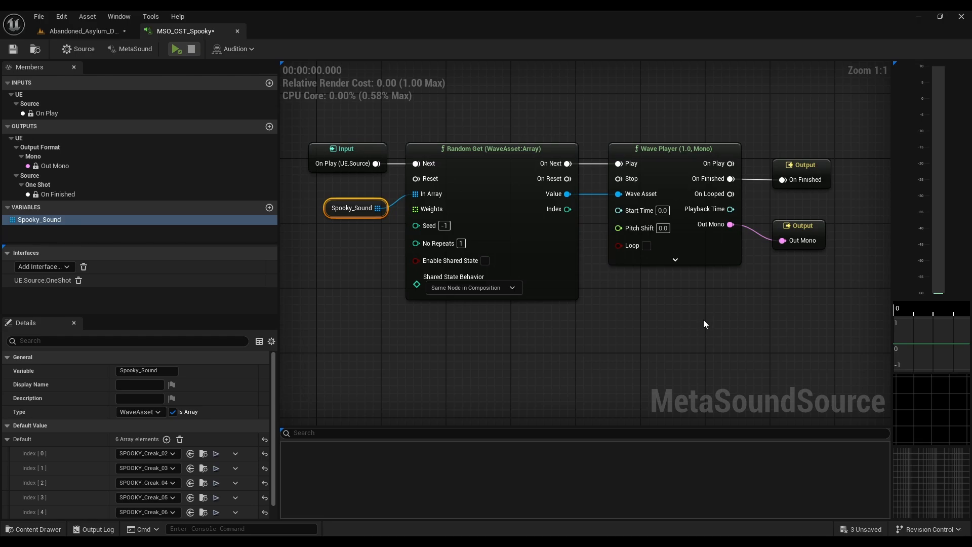
right_click(675, 302)
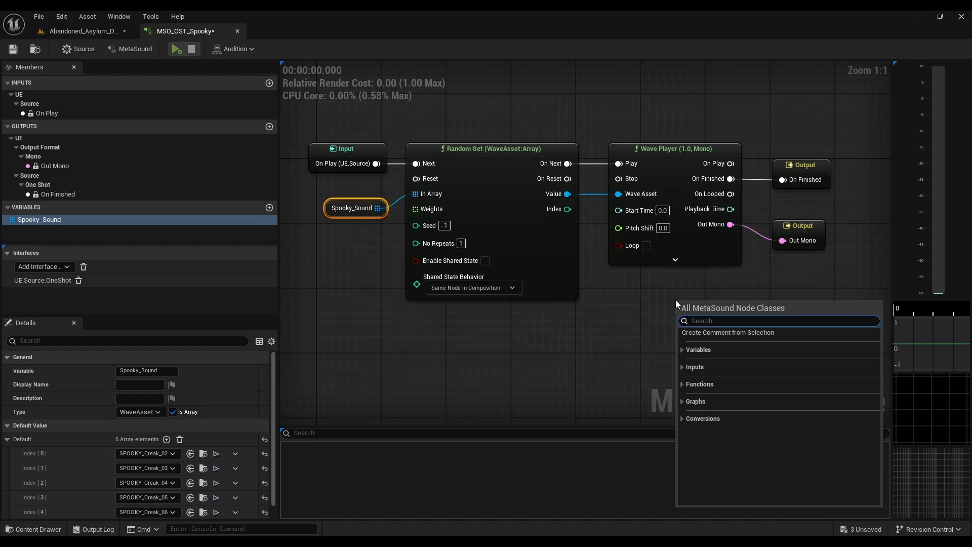
text(print)
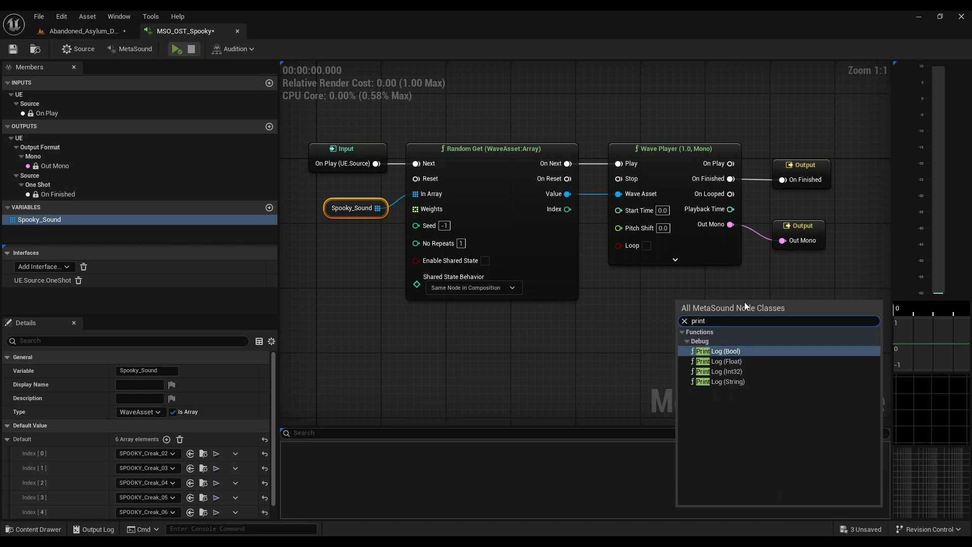
click(731, 381)
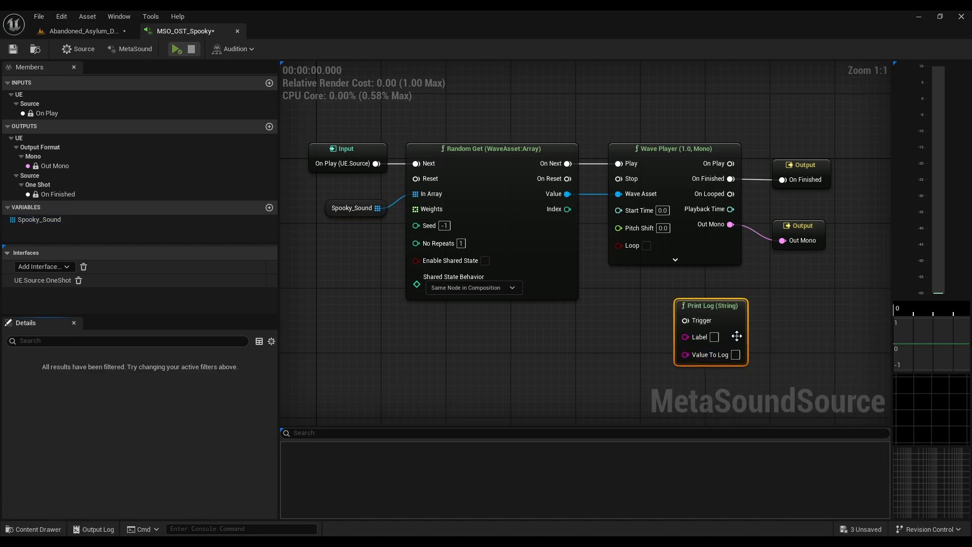
drag(738, 336, 793, 330)
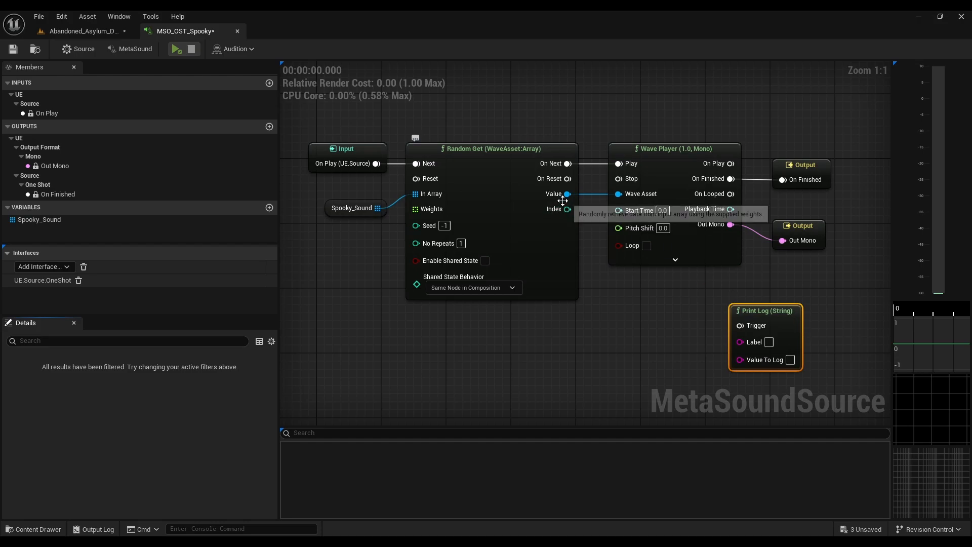
Step: Log the chosen wave's name: feed Random Get's Value through Get Wave Info into Value To Log, triggered by Wave Player's On Play
drag(568, 194, 490, 342)
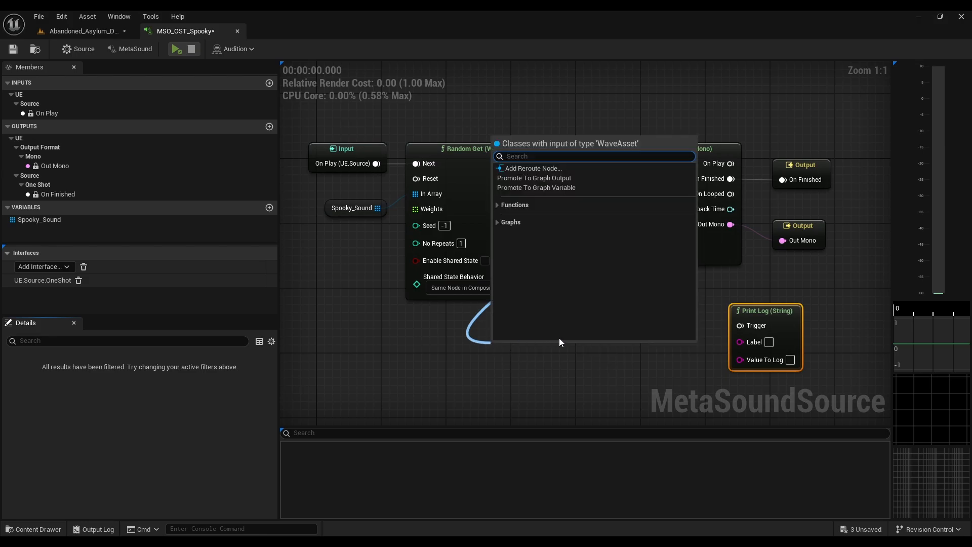
text(get)
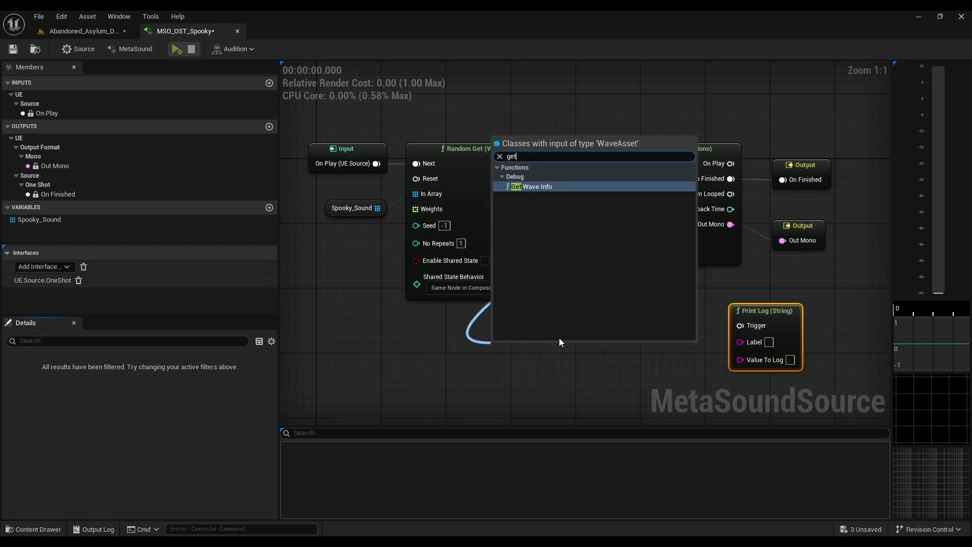
key(Return)
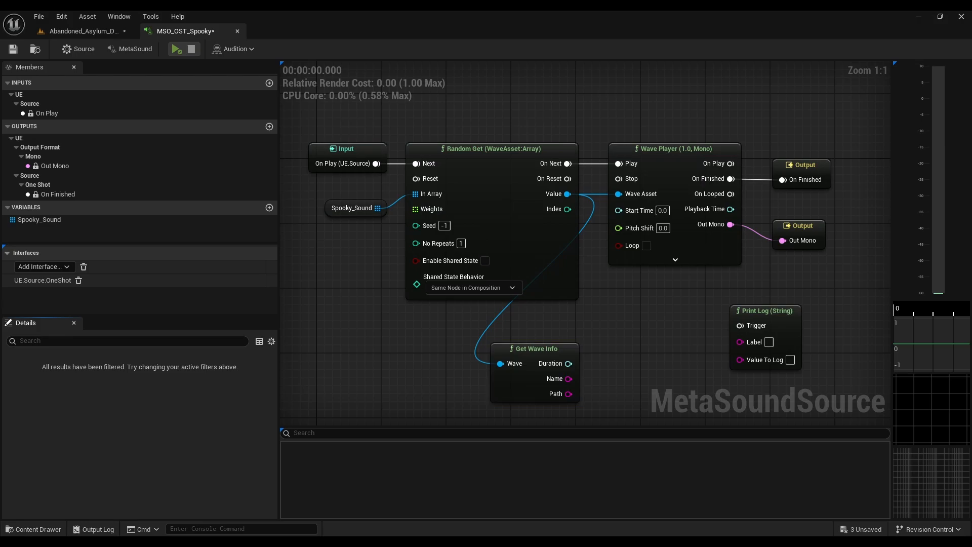
drag(568, 379, 745, 360)
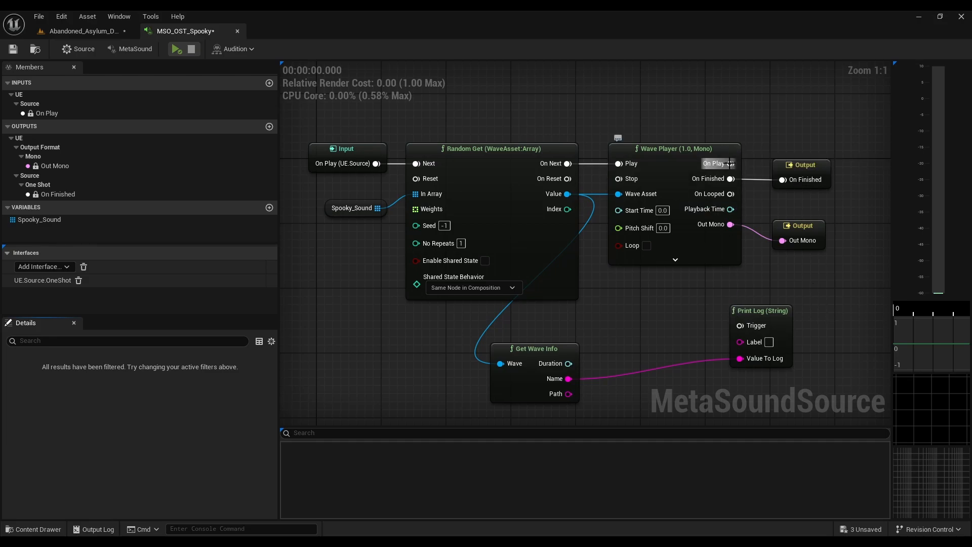
drag(730, 163, 739, 328)
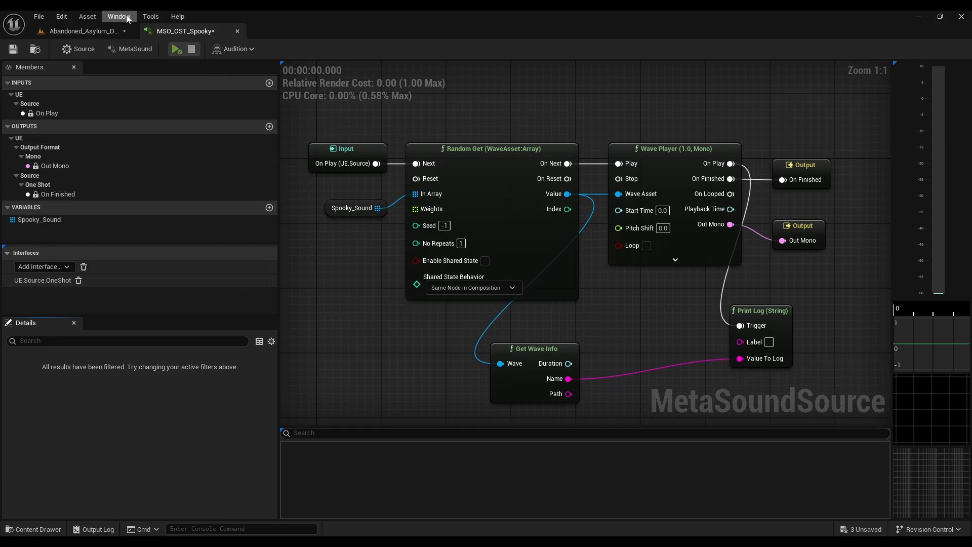
Step: Open the Output Log, dock it beneath the graph beside the Find results, and make that area taller
click(111, 17)
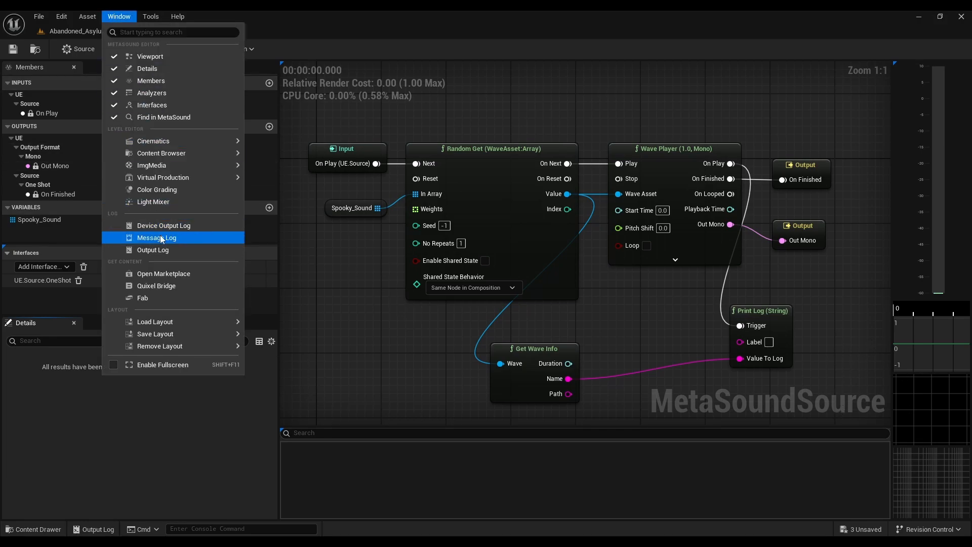
click(162, 252)
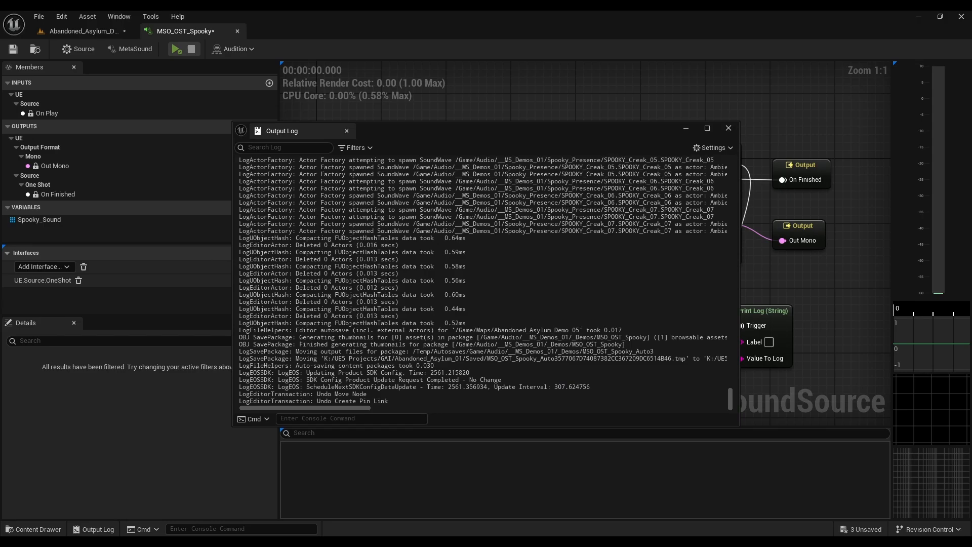
drag(320, 130, 340, 442)
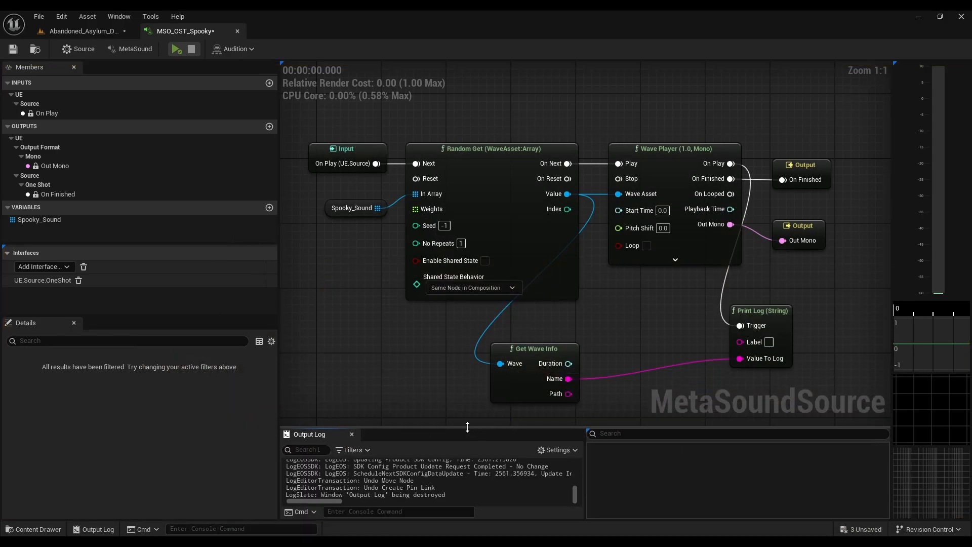
drag(467, 427, 467, 379)
right_drag(596, 326, 603, 278)
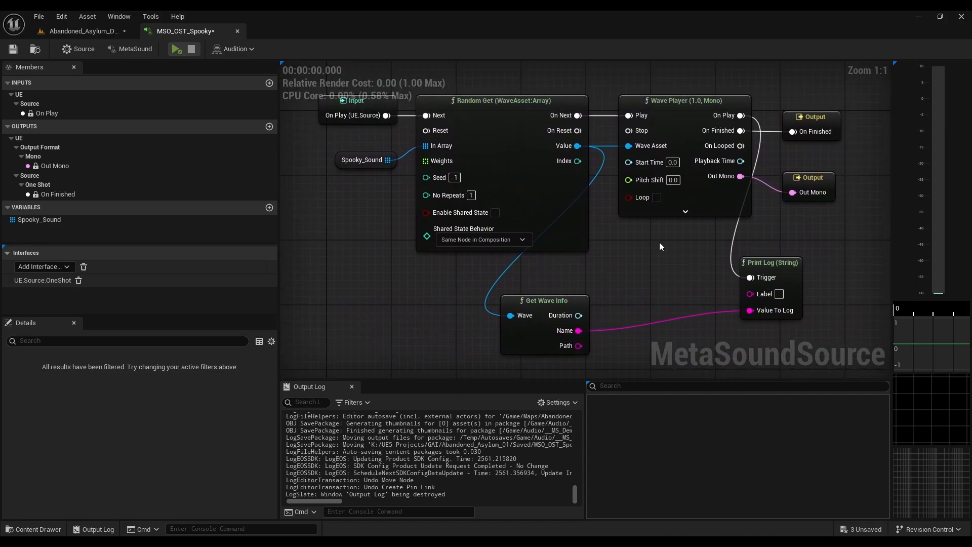
Step: Play the MetaSound four times and read the logged wave names in the Output Log
click(176, 47)
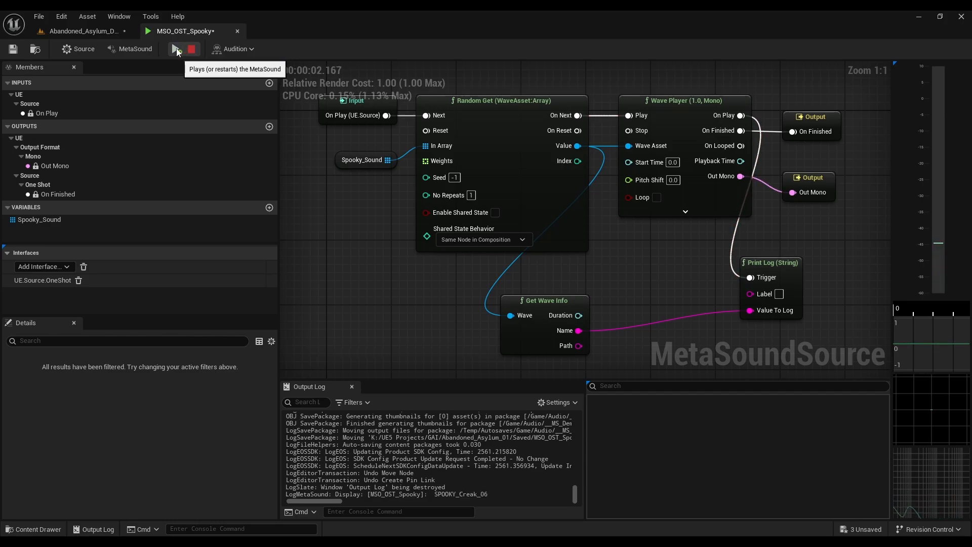
click(177, 49)
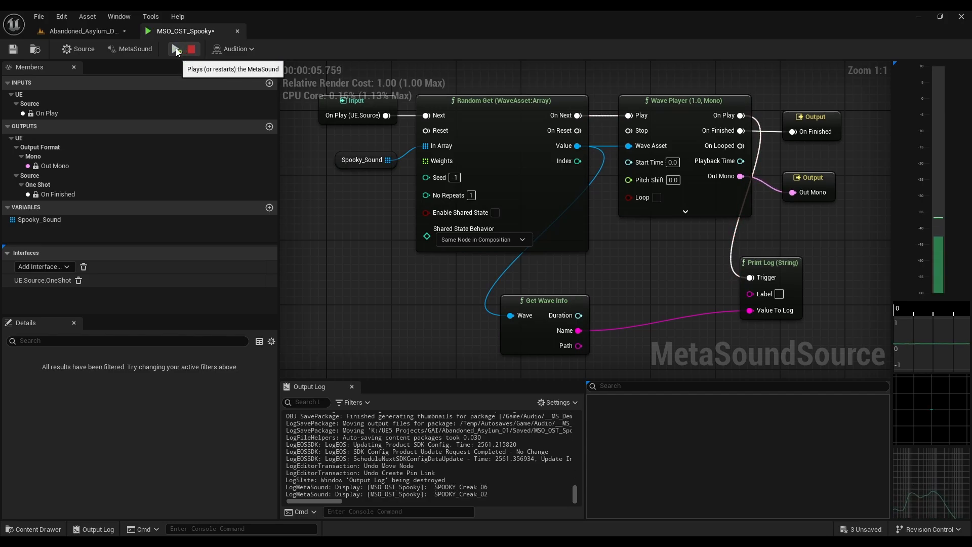
click(176, 48)
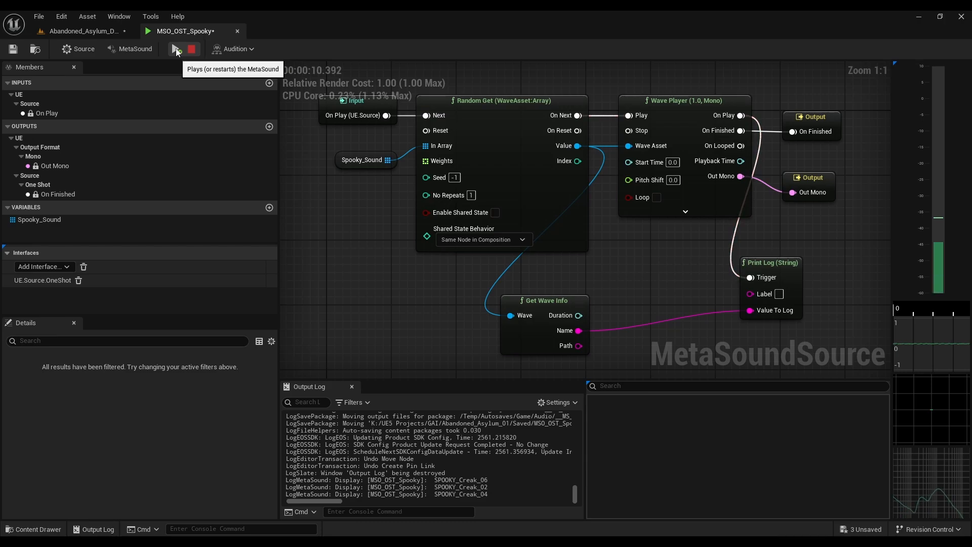
click(176, 48)
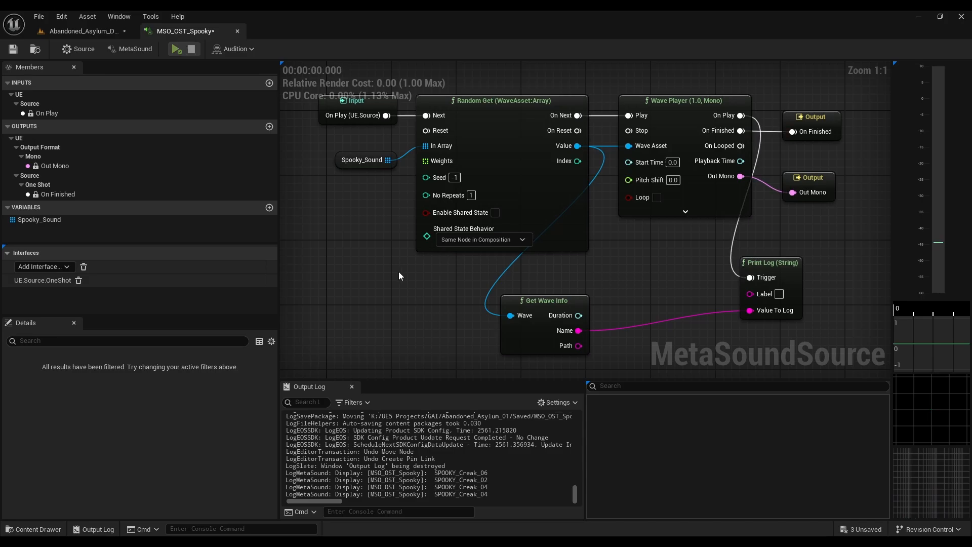
Step: Nudge Spooky_Sound up level with In Array, and promote Random Get's Weights input to a graph variable with its node just below Spooky_Sound
right_drag(395, 276, 429, 302)
drag(396, 186, 396, 170)
right_drag(457, 342, 498, 343)
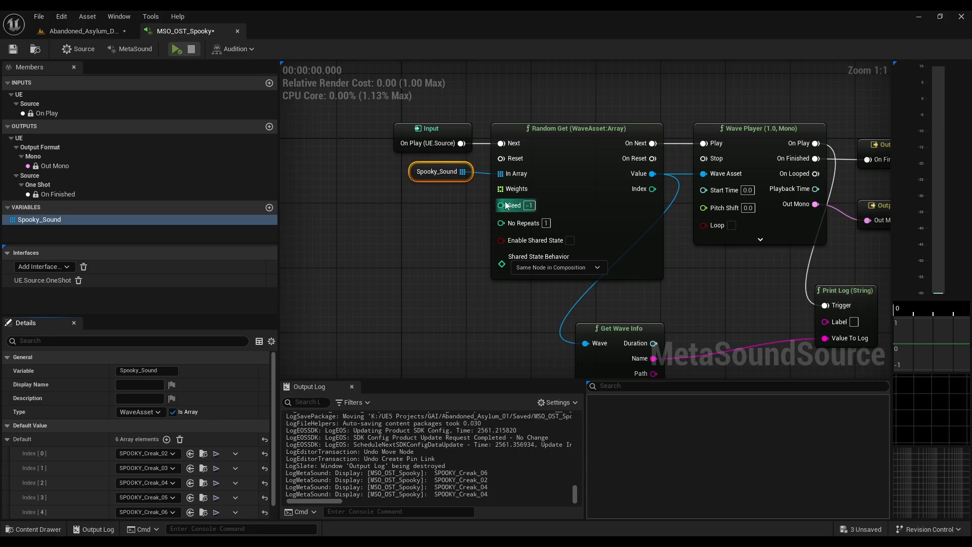
mouse_move(516, 195)
drag(501, 189, 409, 219)
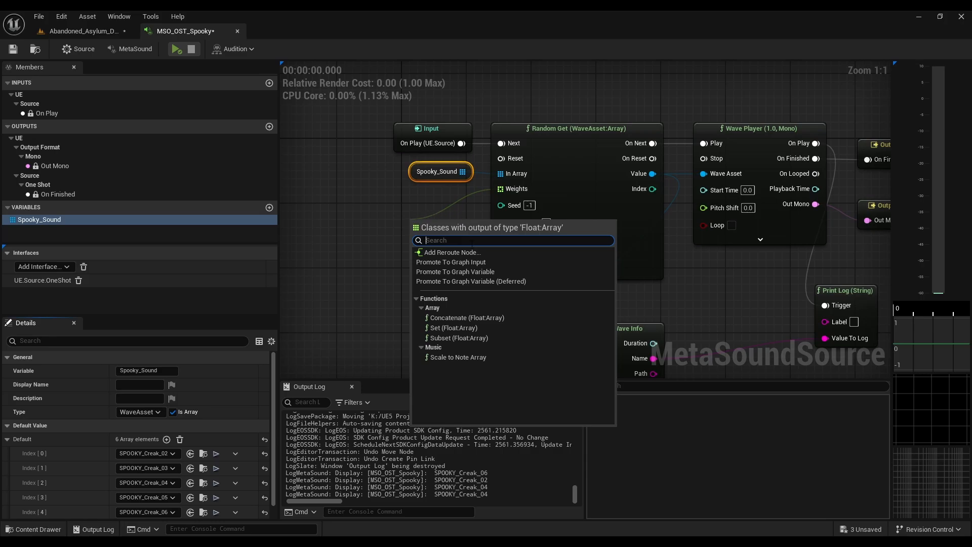
click(455, 272)
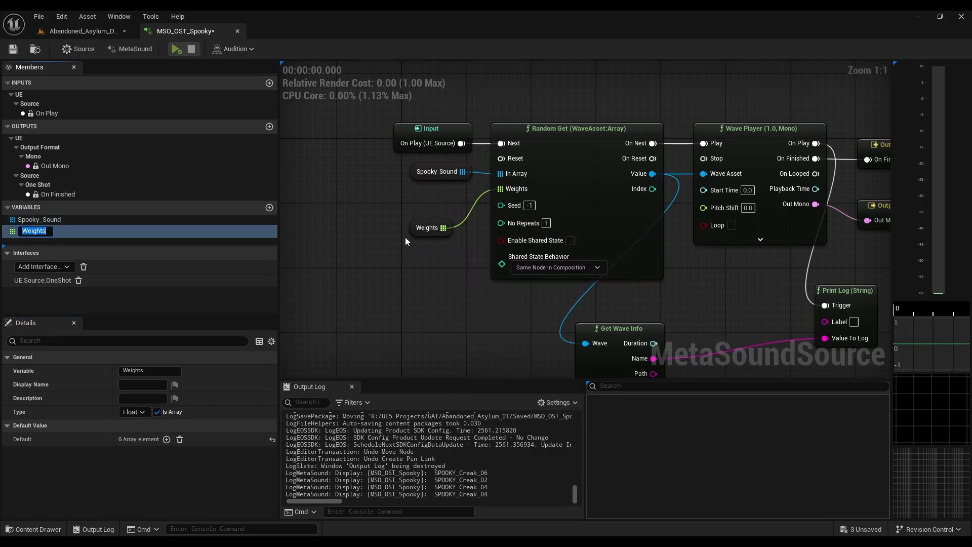
drag(433, 233, 433, 210)
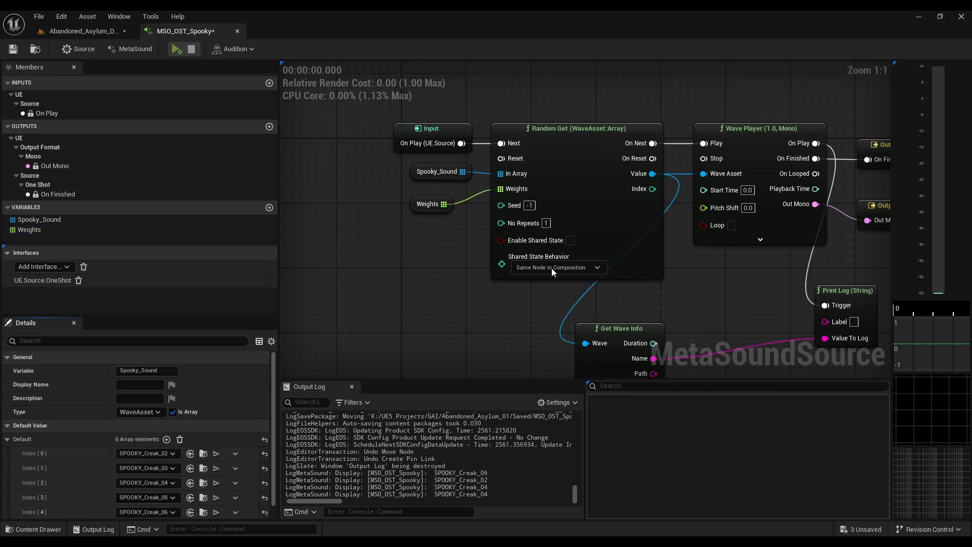
Step: Review Spooky_Sound's array entries and add six elements to the Weights variable's default array to match them
click(414, 168)
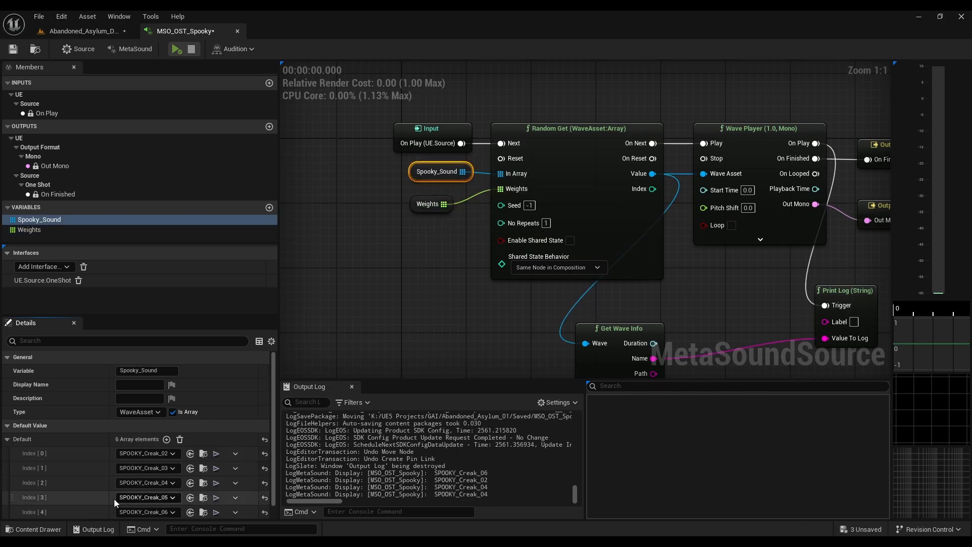
scroll(128, 458, down, 1)
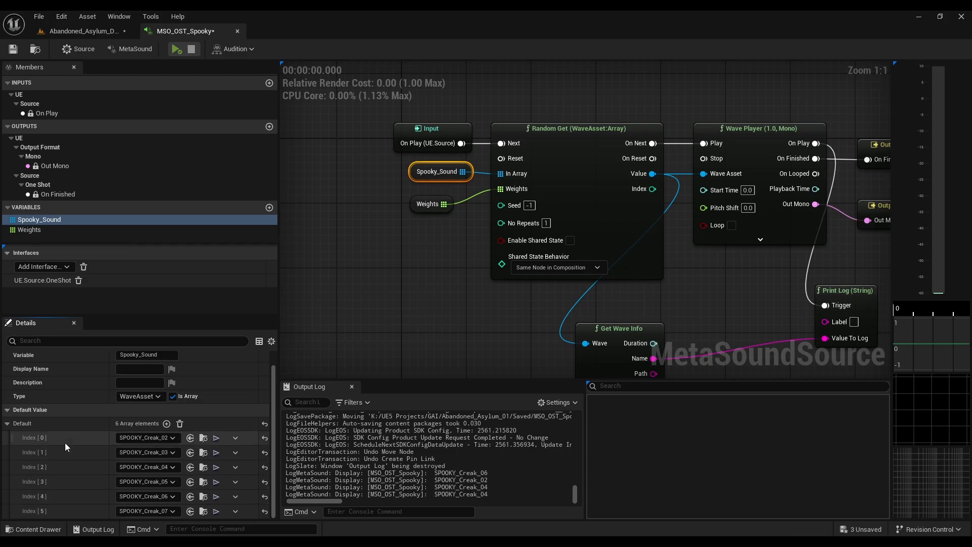
click(411, 205)
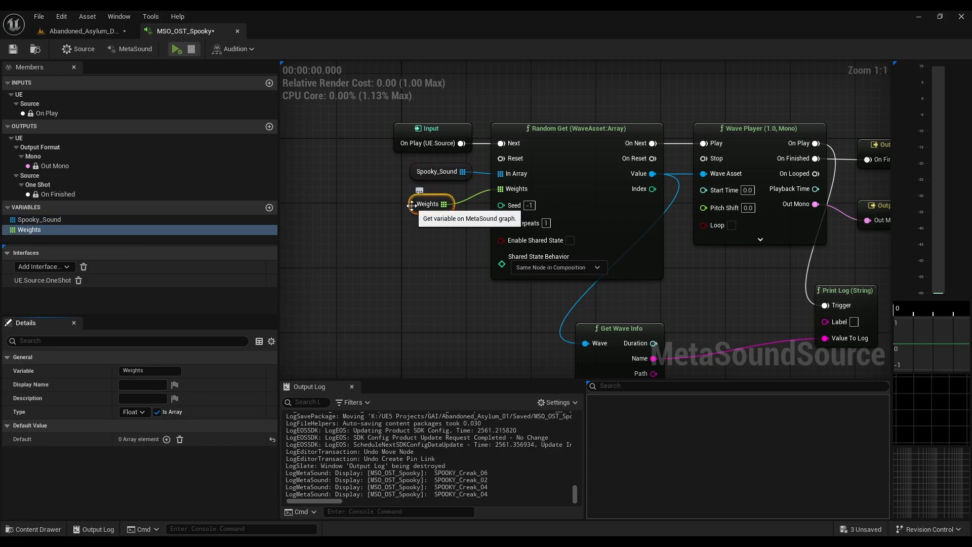
click(166, 439)
click(166, 439)
click(168, 440)
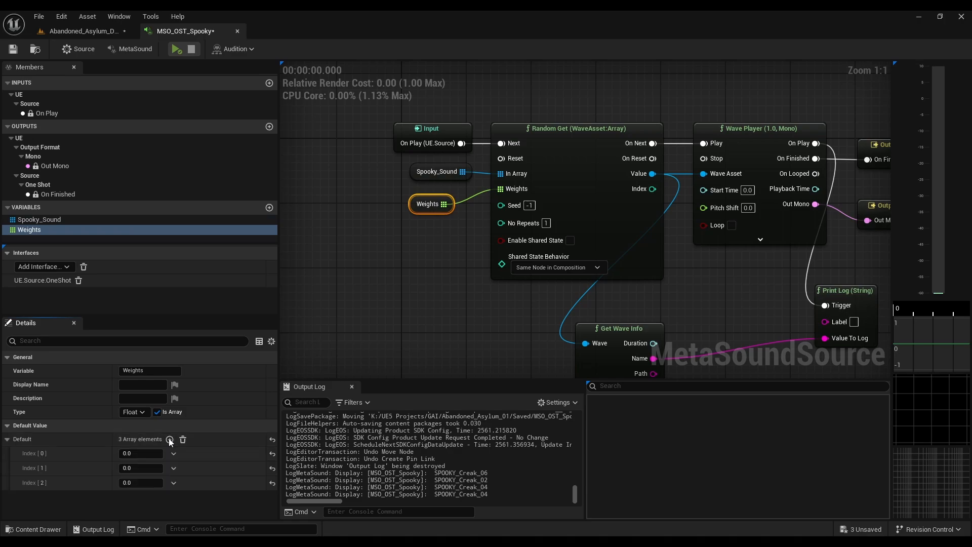
click(168, 439)
click(168, 439)
click(167, 440)
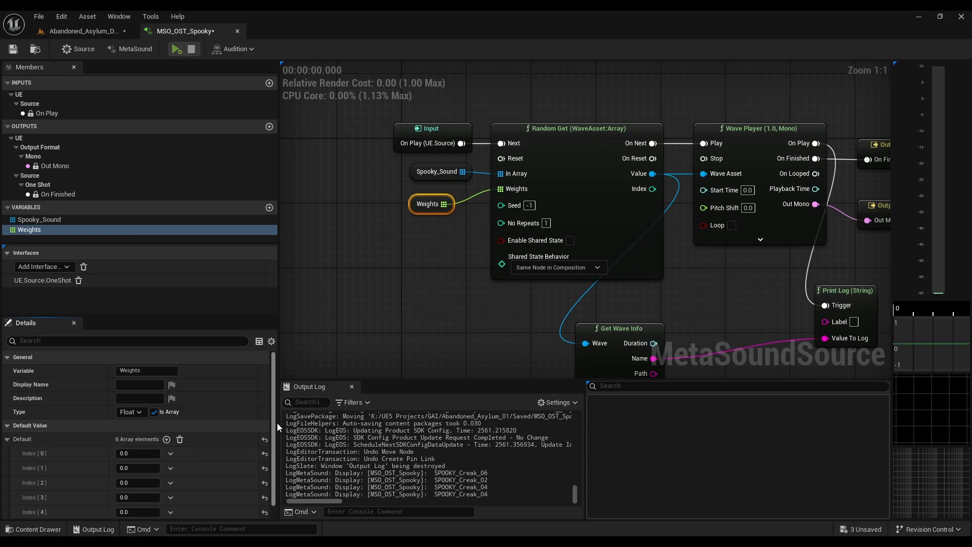
Step: Set the Weights array's Index [0] value to 50
scroll(275, 427, down, 1)
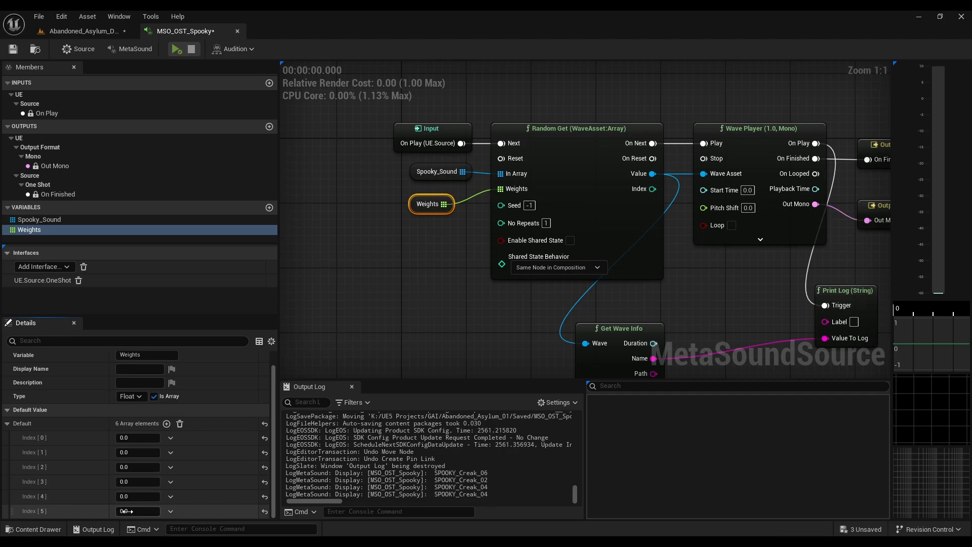
click(140, 437)
text(50)
key(Return)
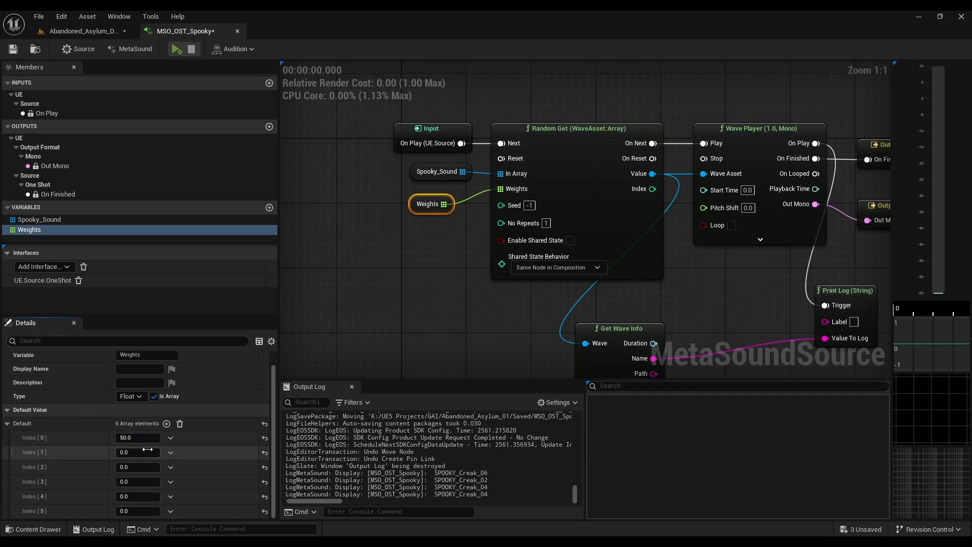
Step: Set the Weights array's Index [1] through Index [5] values to 10 each
click(144, 453)
text(10)
key(Return)
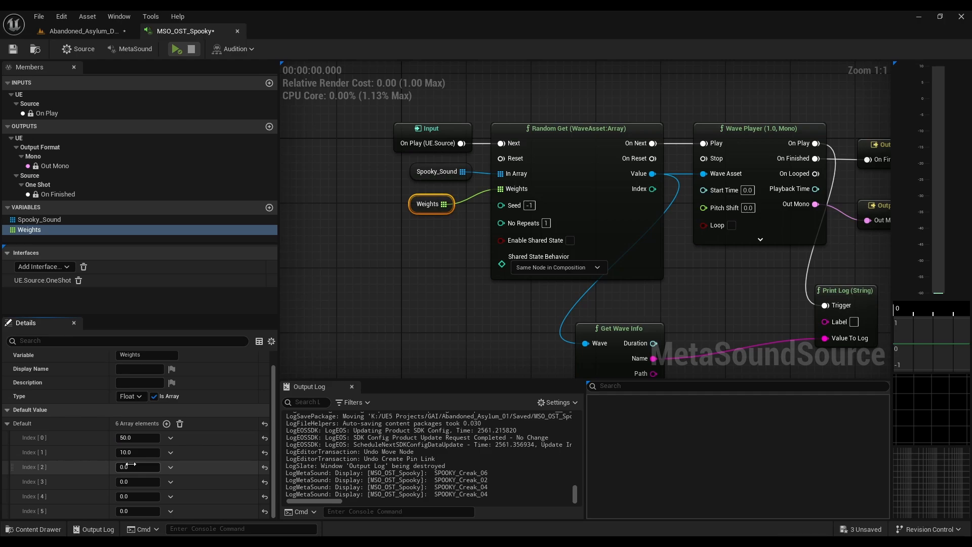
click(130, 464)
text(10)
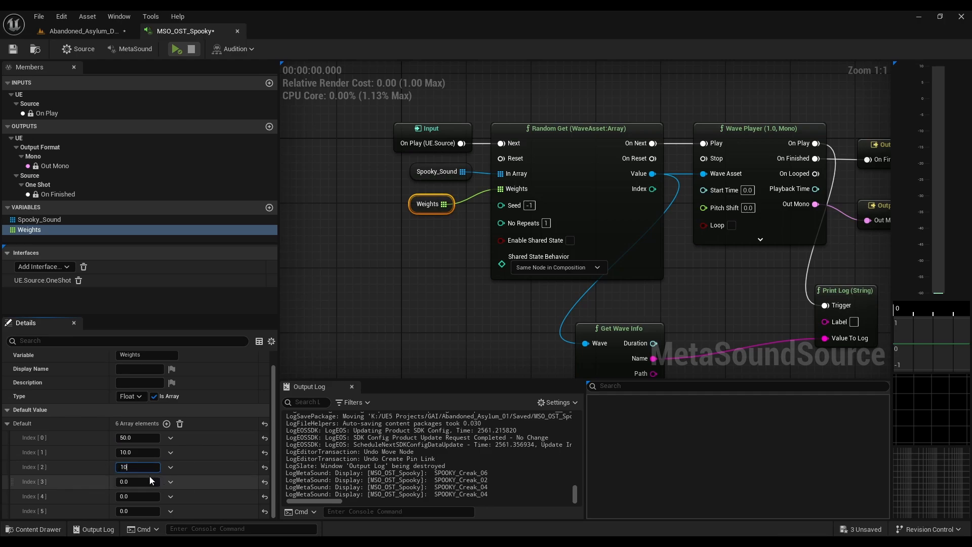
key(Return)
click(145, 480)
text(10)
key(Return)
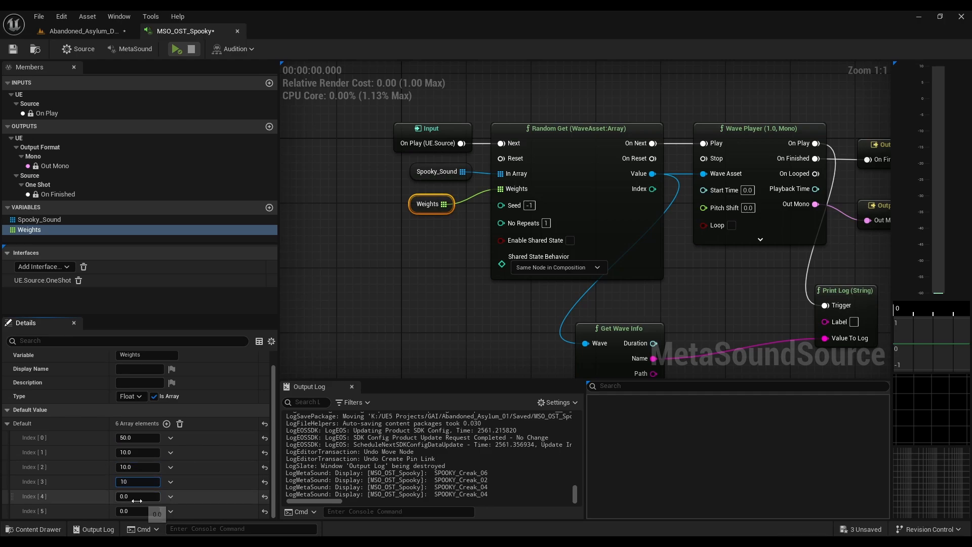
click(138, 496)
text(10)
key(Return)
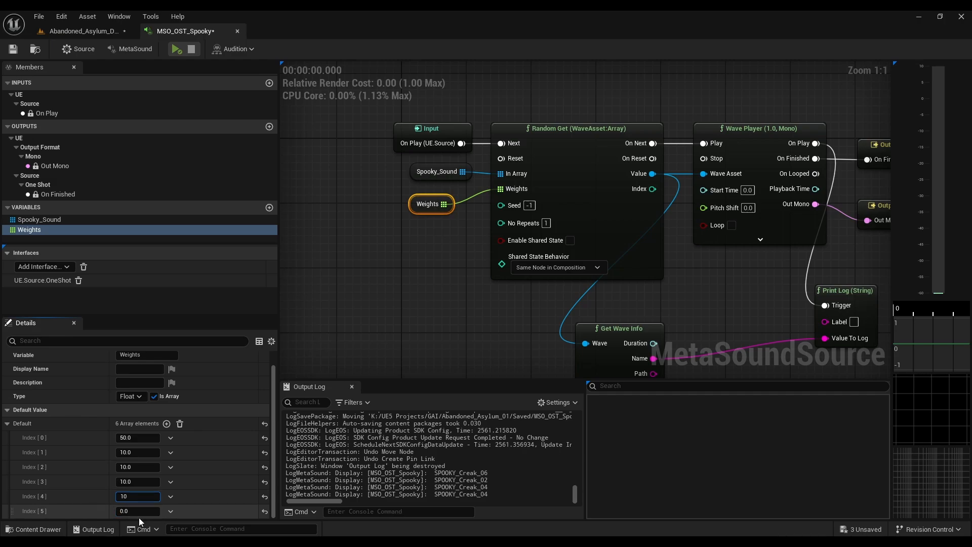
click(138, 511)
text(10)
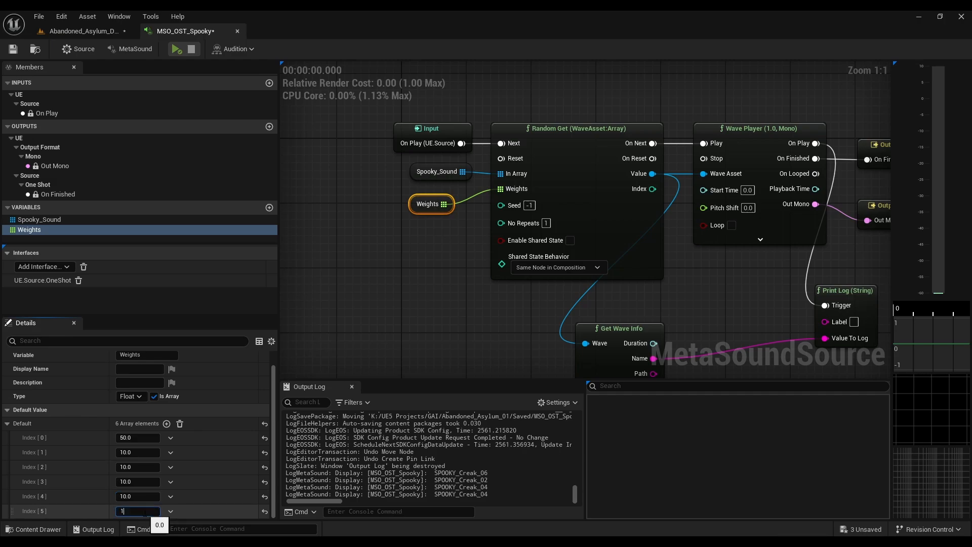
key(Return)
Step: Compare Spooky_Sound's entries with the Weights values and play the MetaSound repeatedly, reading the logged wave names
click(289, 370)
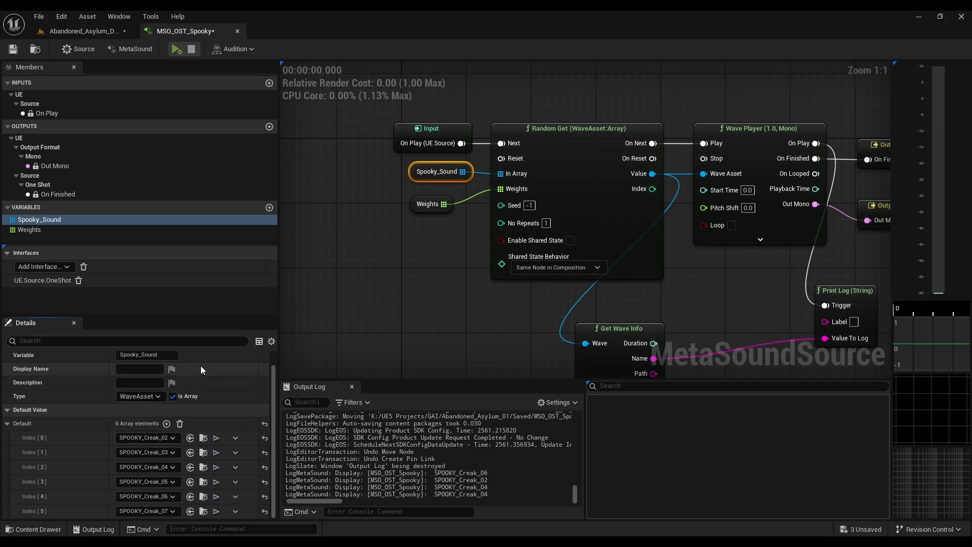
click(418, 205)
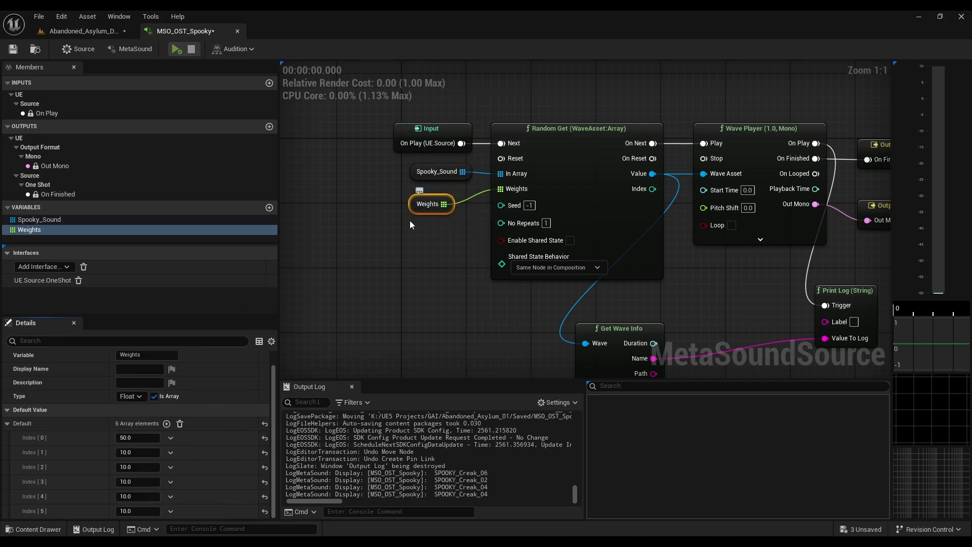
click(177, 49)
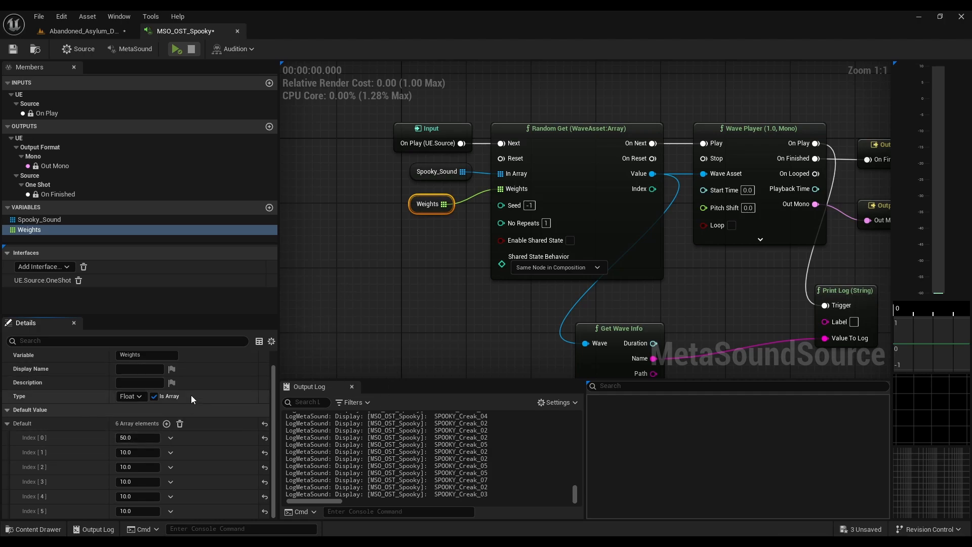
Step: Set the Weights array's Index [0] value to 10
click(140, 438)
text(10)
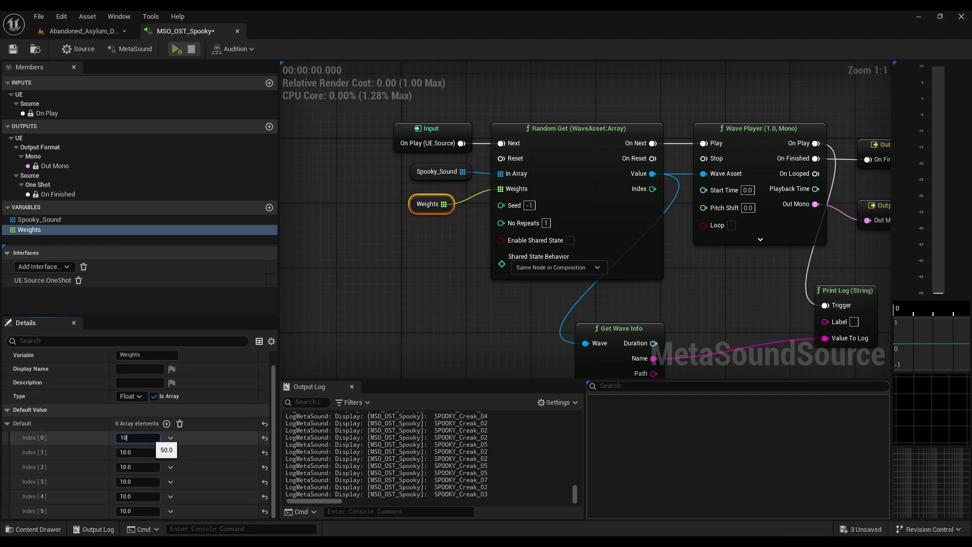
key(Return)
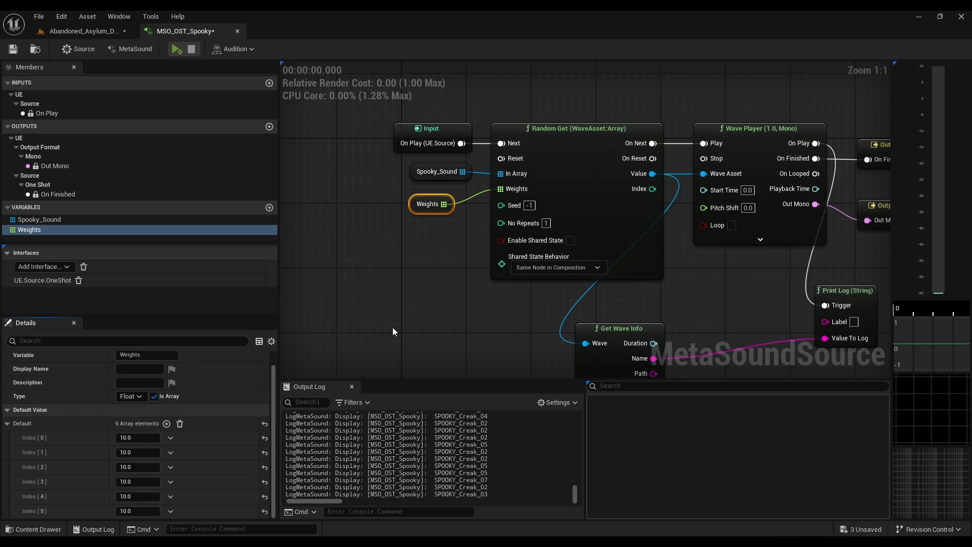
Step: Widen the graph area, set Random Get's No Repeats to 3 and turn on Enable Shared State
scroll(148, 511, up, 1)
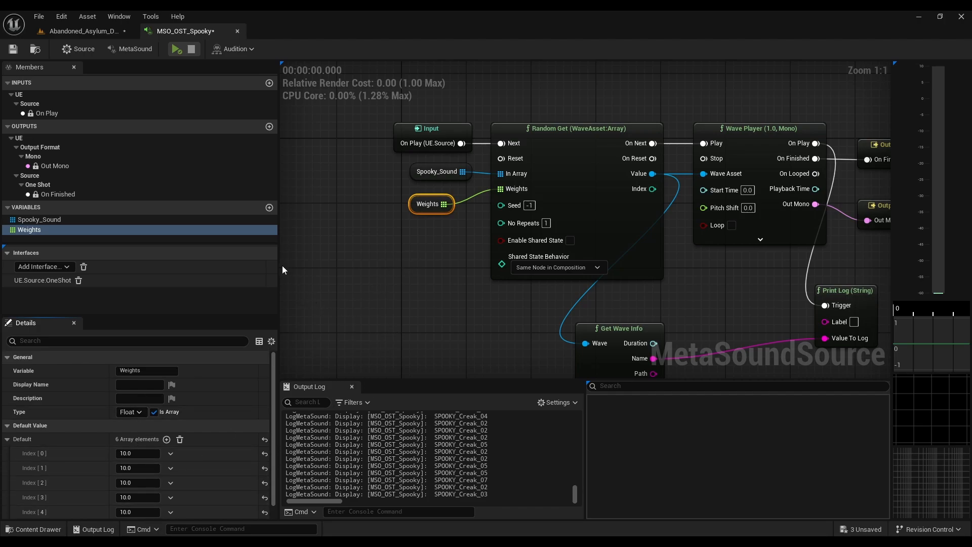
drag(280, 265, 191, 265)
right_drag(375, 286, 393, 285)
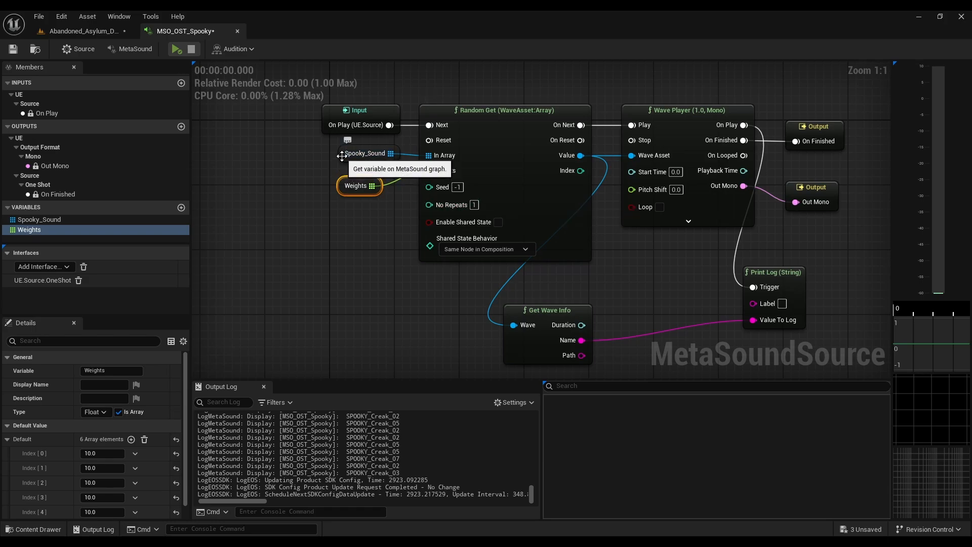
click(475, 205)
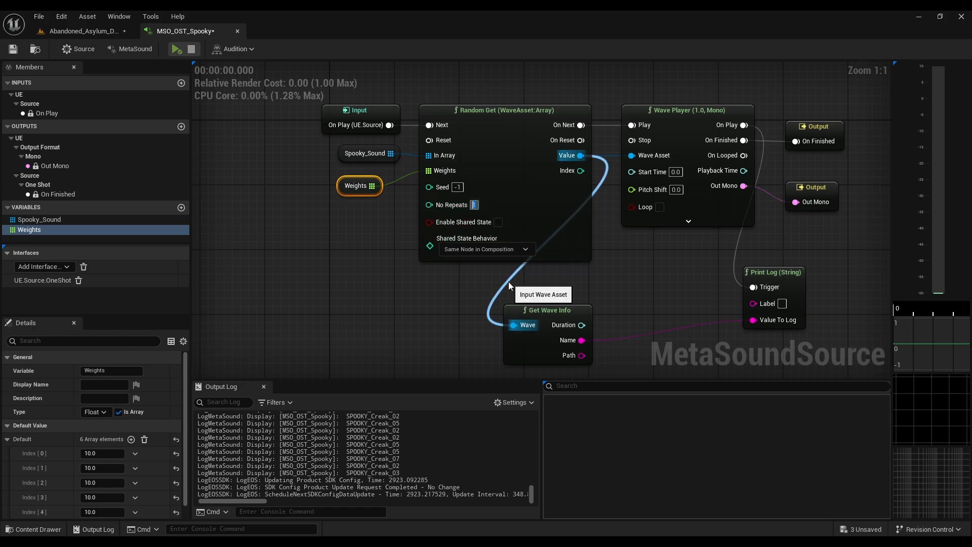
text(3)
click(375, 302)
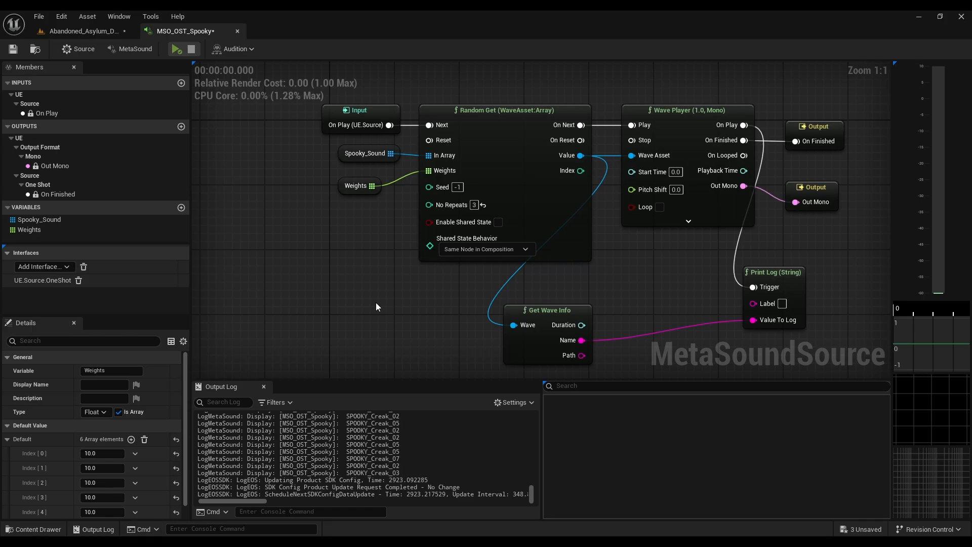
click(499, 223)
Step: Switch to the Abandoned_Asylum_Demo_05 level and open its Level Blueprint
click(106, 33)
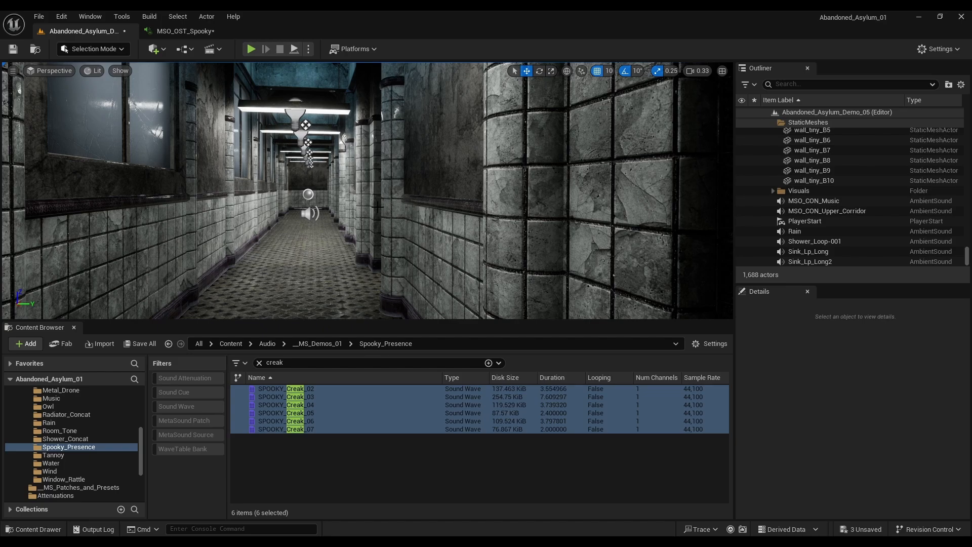
click(192, 49)
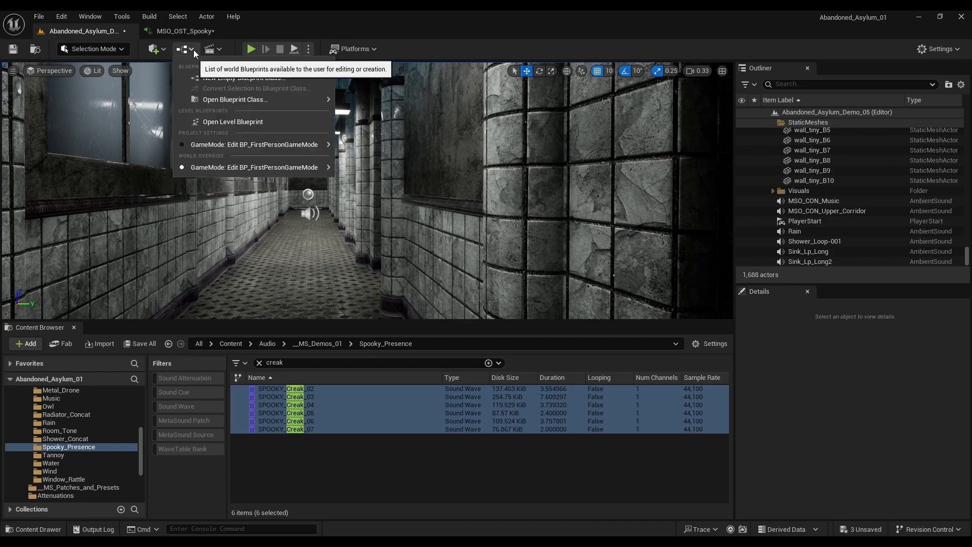
click(223, 122)
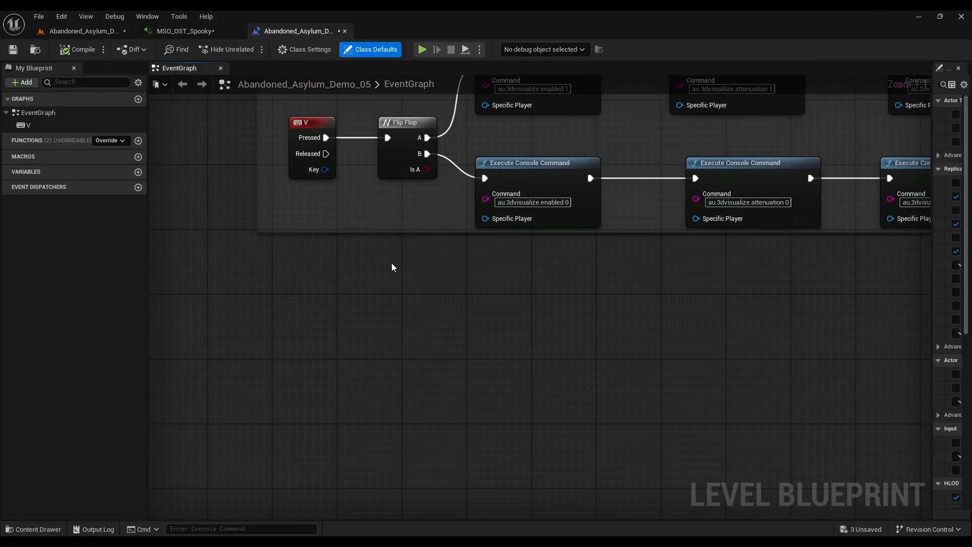
right_click(291, 338)
text(key)
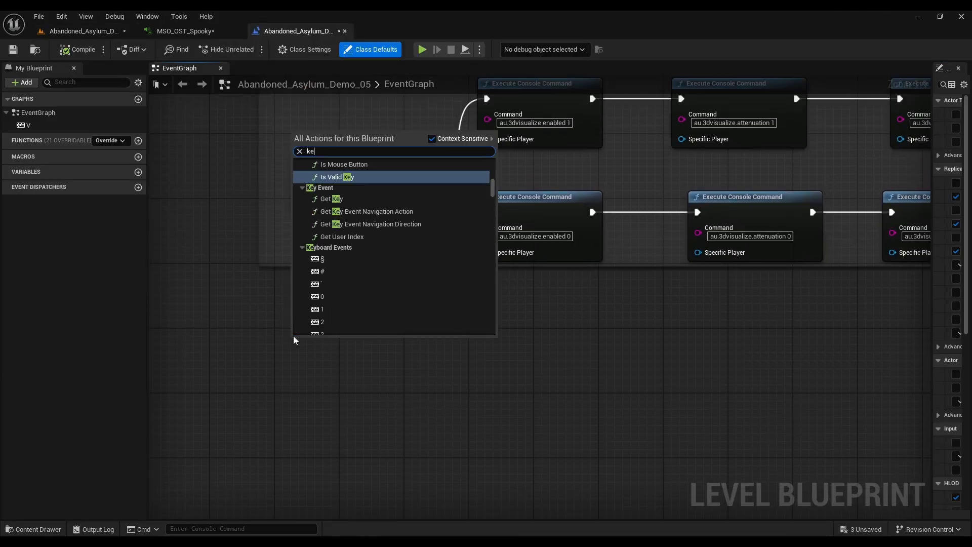
click(226, 392)
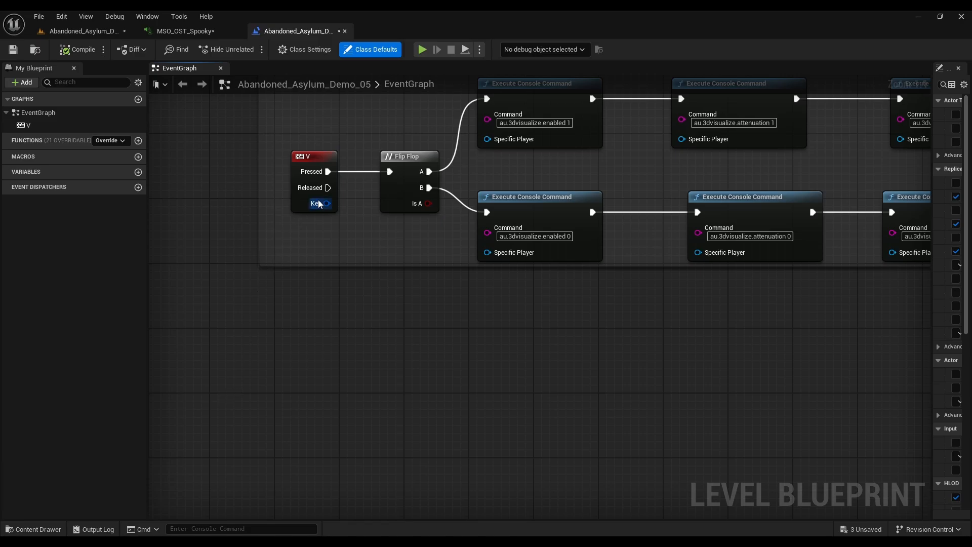
Step: Duplicate the V key event node into the empty graph area below the console command nodes
click(318, 160)
key(ctrl+c)
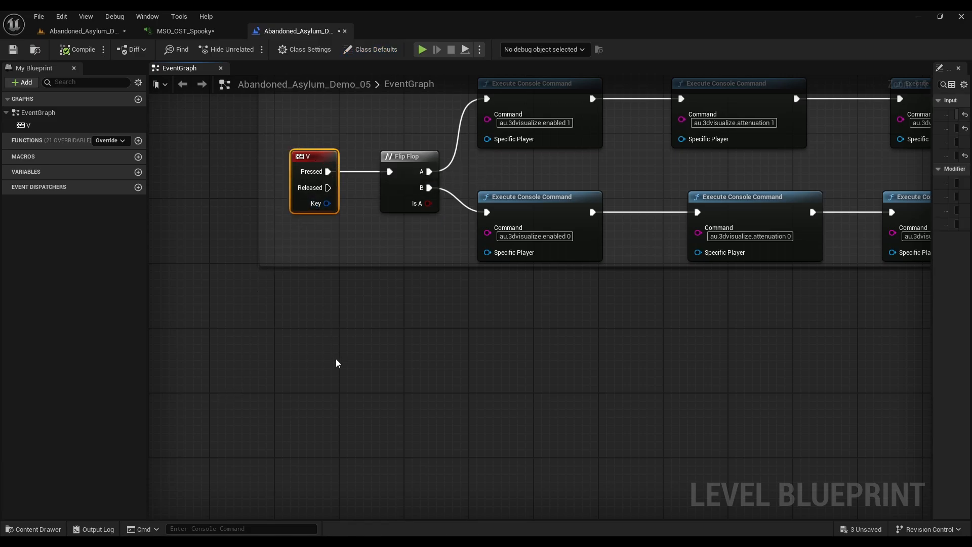
key(ctrl+v)
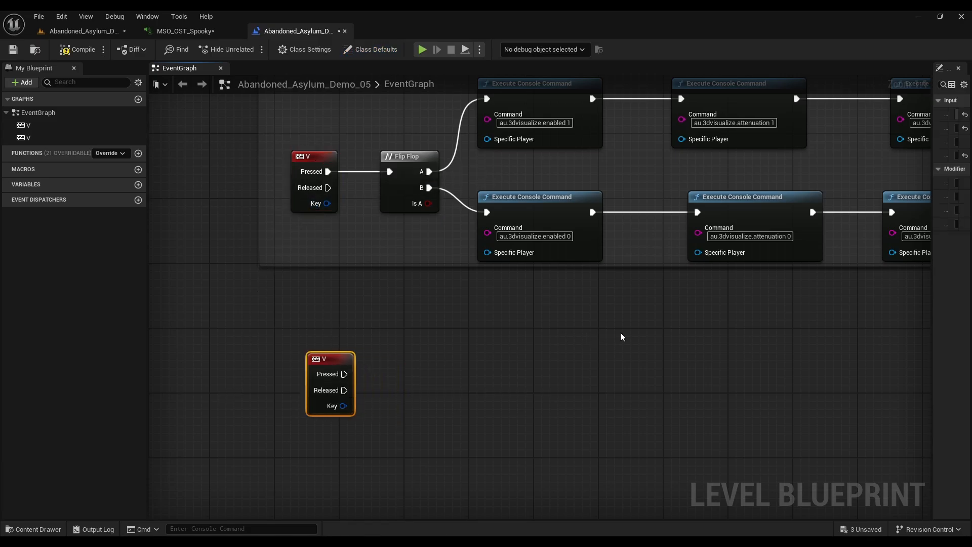
Step: Widen the node's details area and set the duplicated key event's Input Key to 1
right_drag(620, 336, 503, 325)
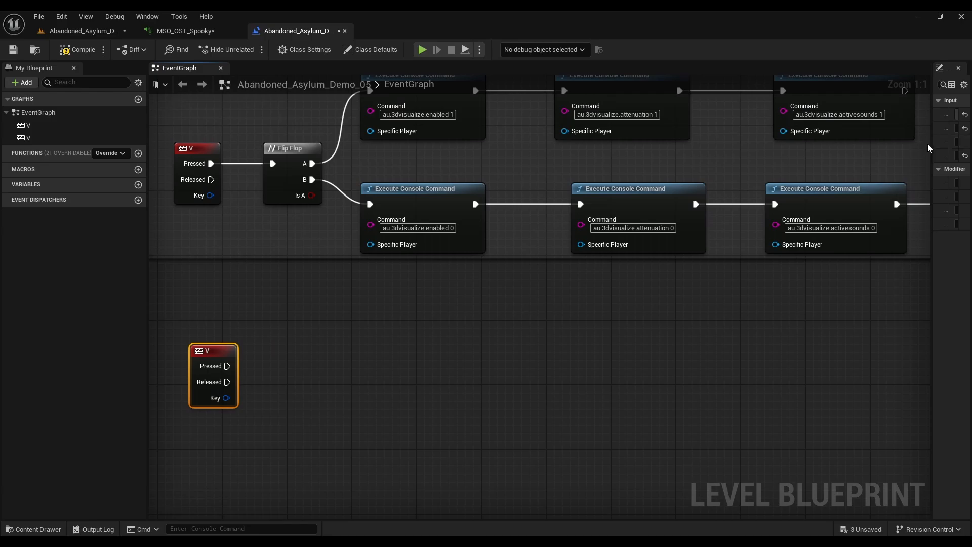
drag(931, 175, 755, 174)
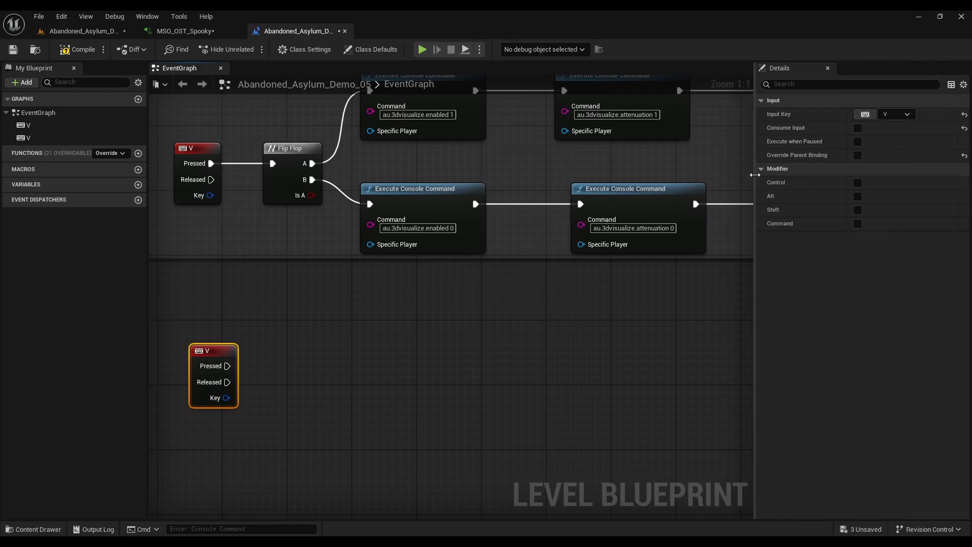
click(865, 114)
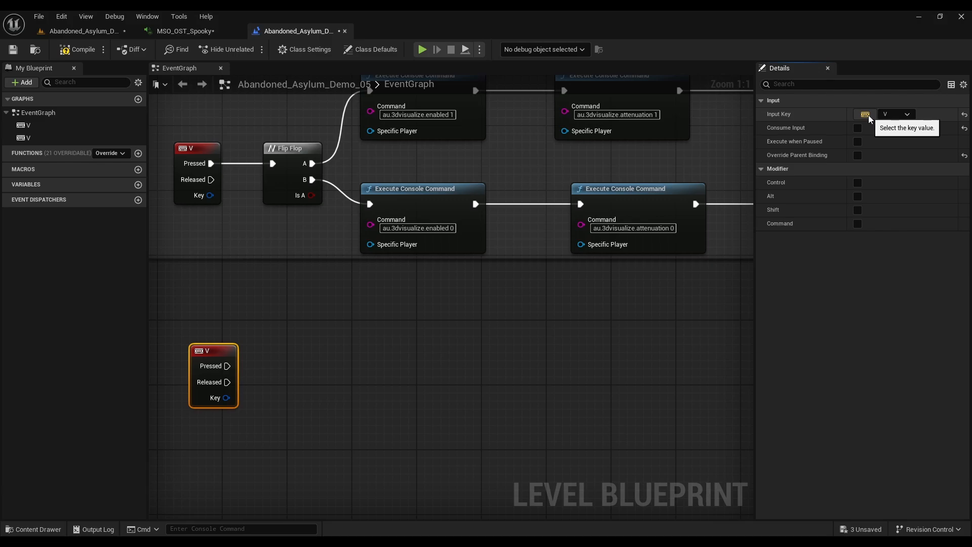
key(1)
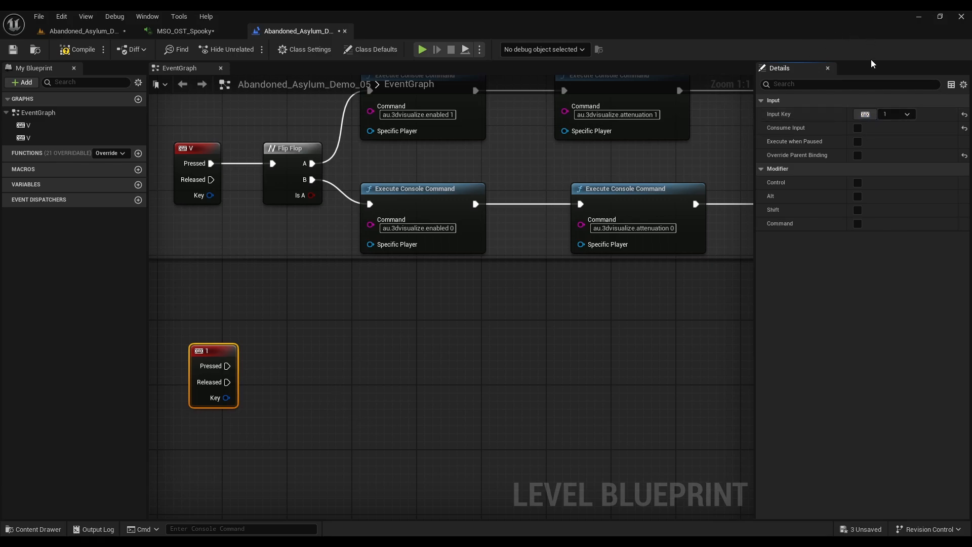
Step: Align the 1 key event node directly beneath the V key event node
right_drag(383, 342, 406, 322)
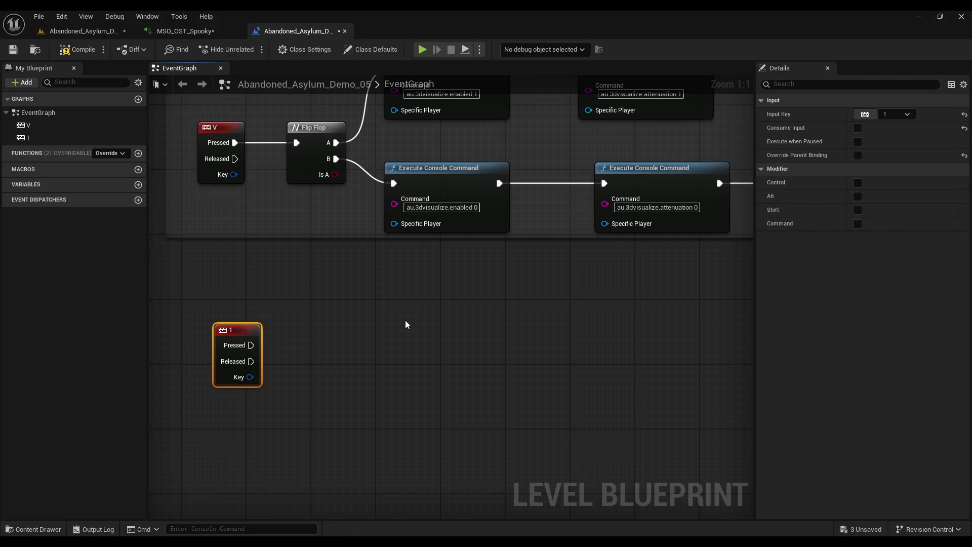
click(228, 128)
drag(251, 335, 235, 310)
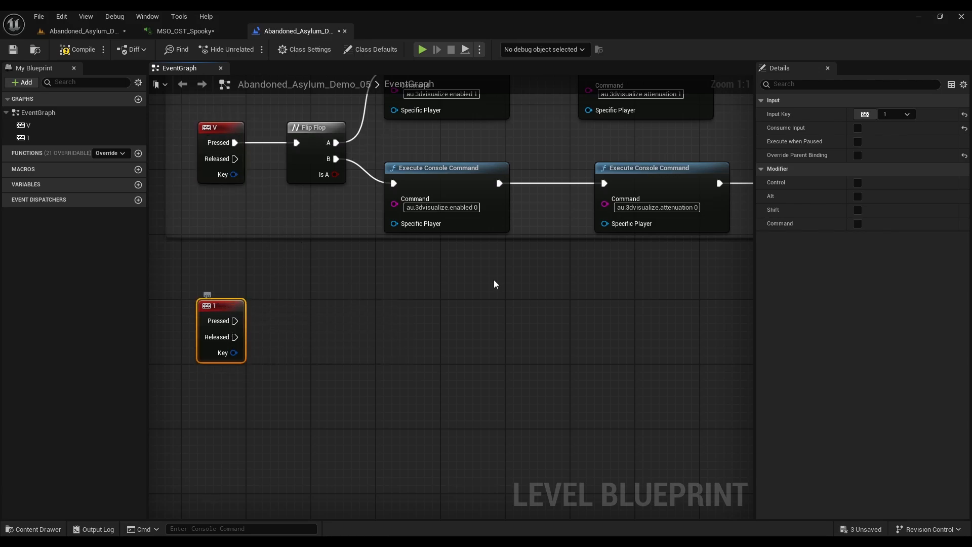
click(864, 115)
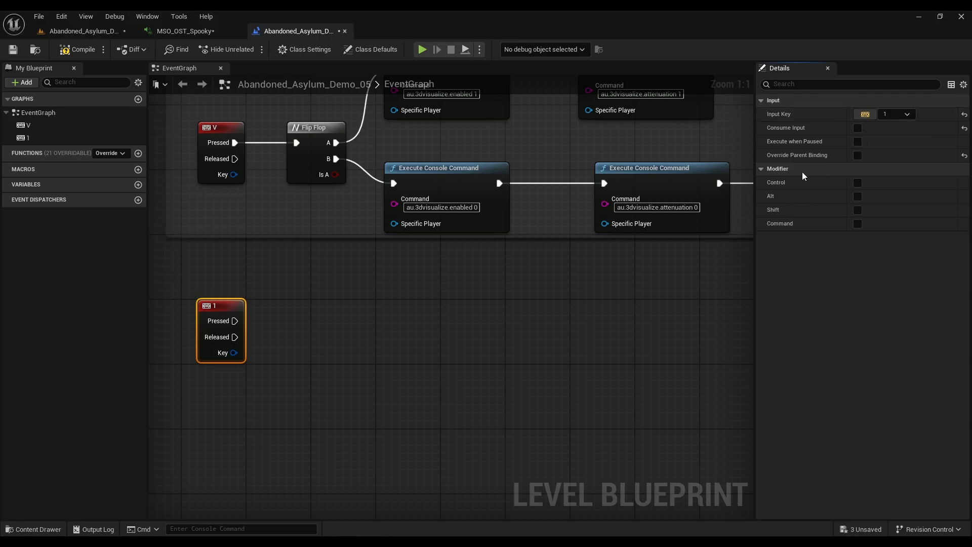
click(520, 284)
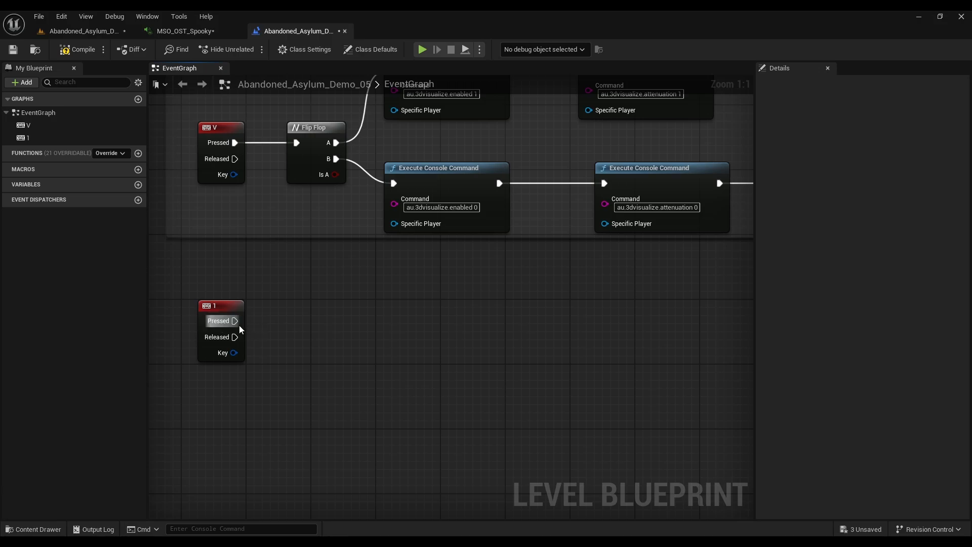
Step: Add a Play Sound 2D node connected to the 1 key event's Pressed output
drag(234, 321, 326, 306)
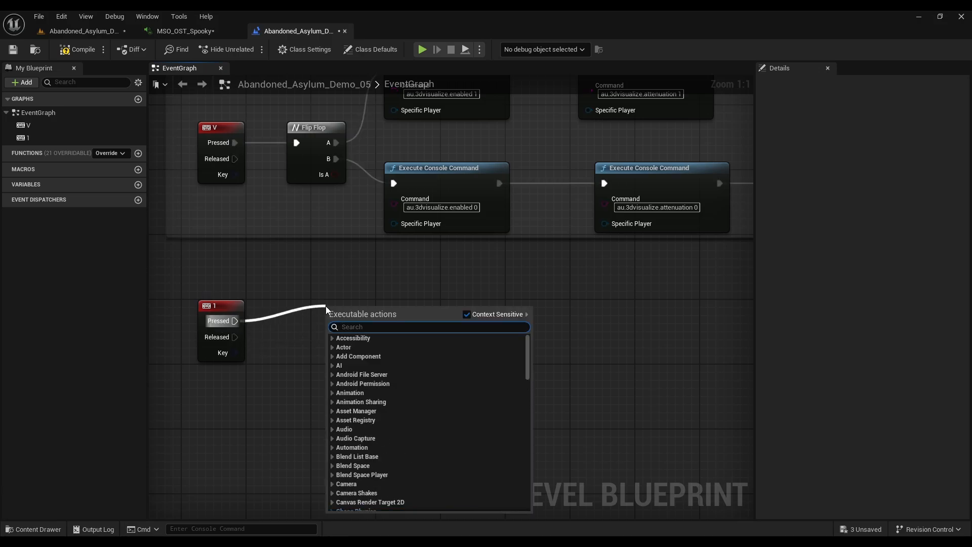
text(play soun)
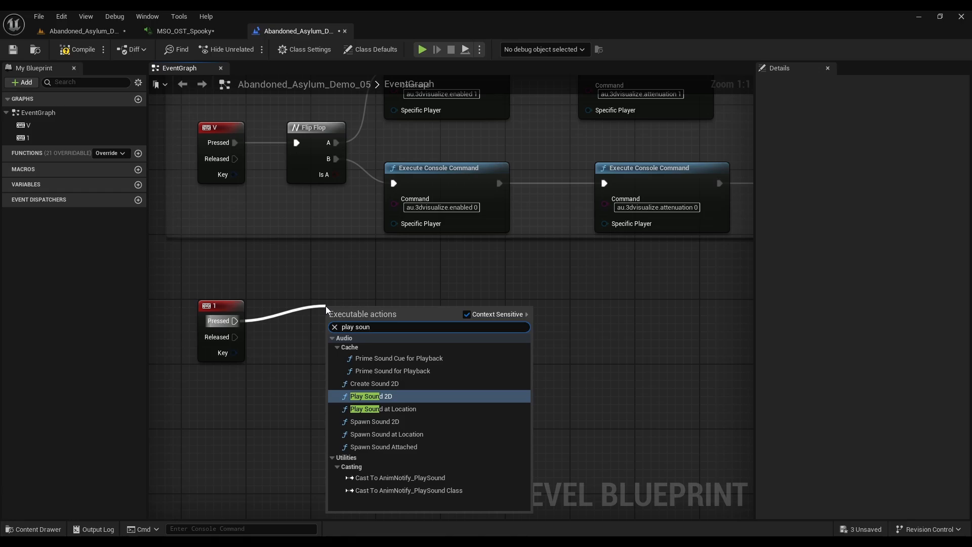
key(Return)
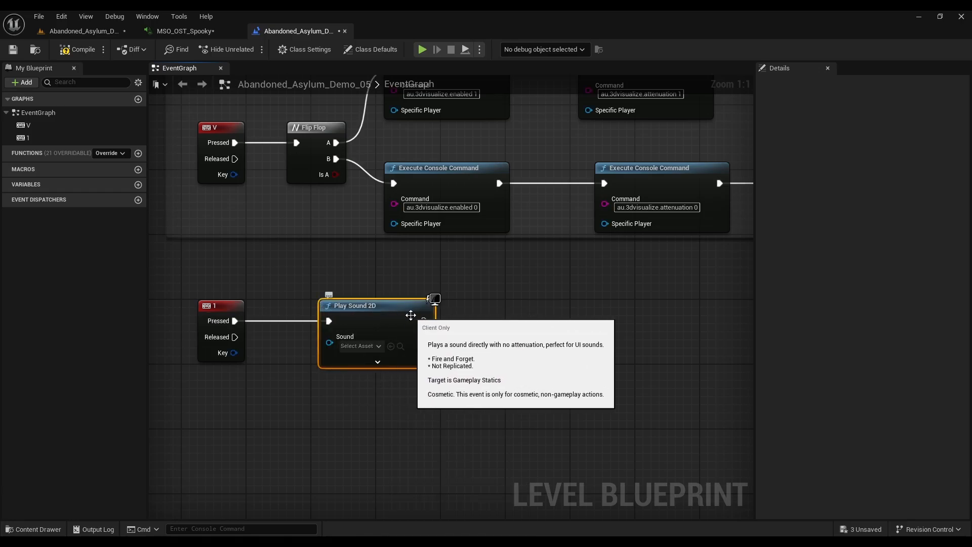
Step: Locate the MSO_OST_Spooky MetaSound among the level's assets and assign it as the Sound of the Play Sound 2D node
click(193, 32)
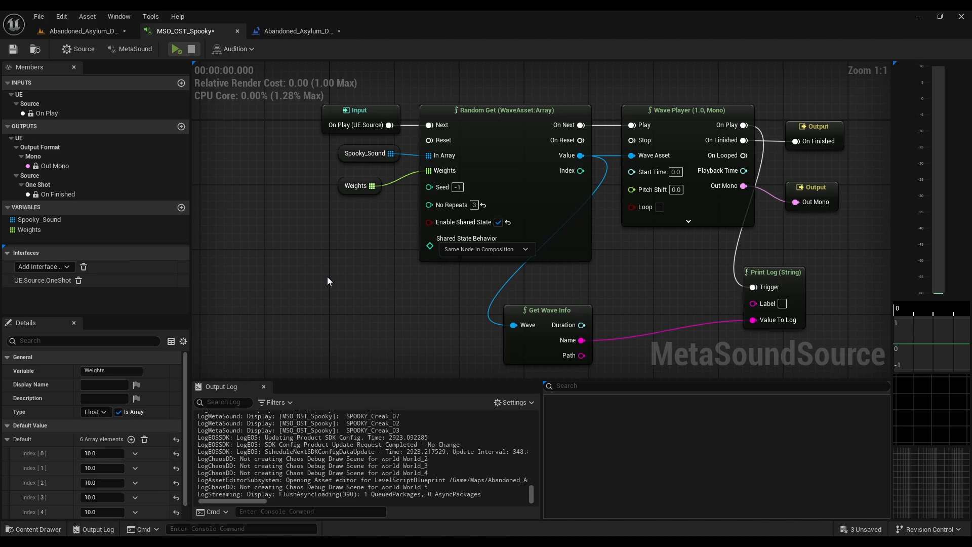
key(ctrl+b)
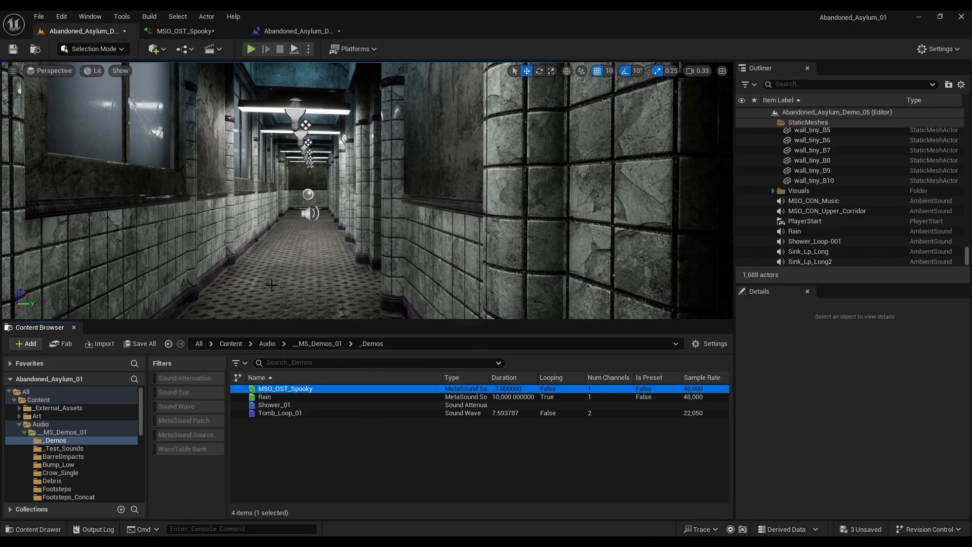
click(287, 31)
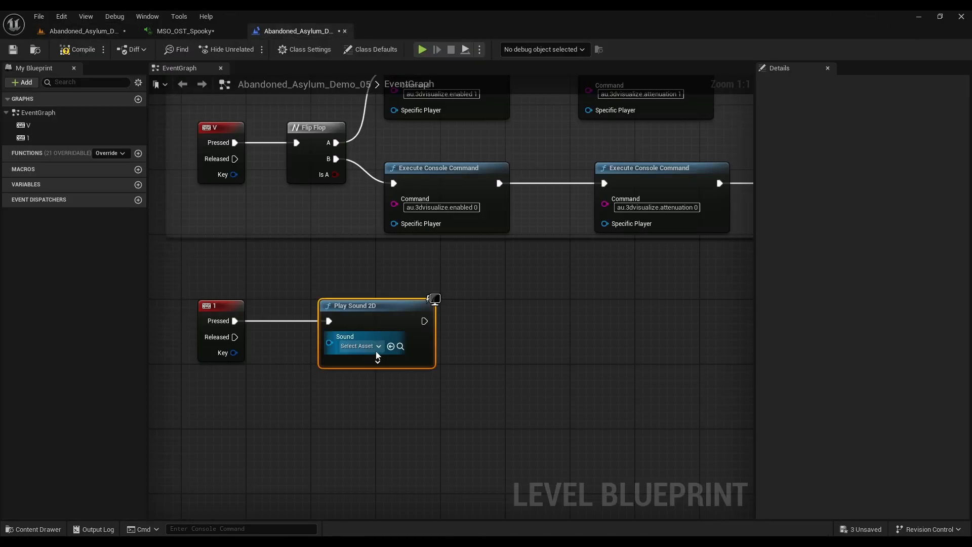
click(391, 345)
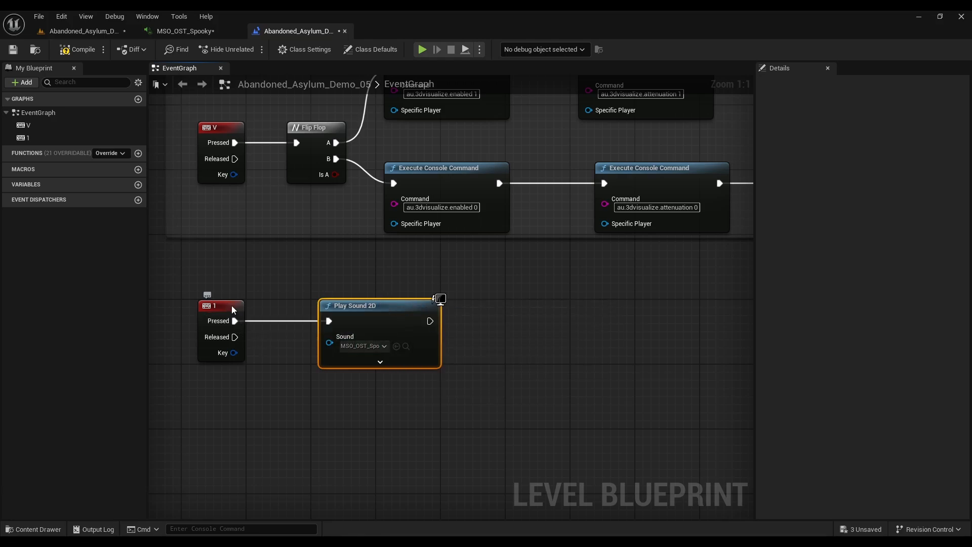
Step: Compare the input settings of the 1 key event node with those of the V key event node
click(217, 307)
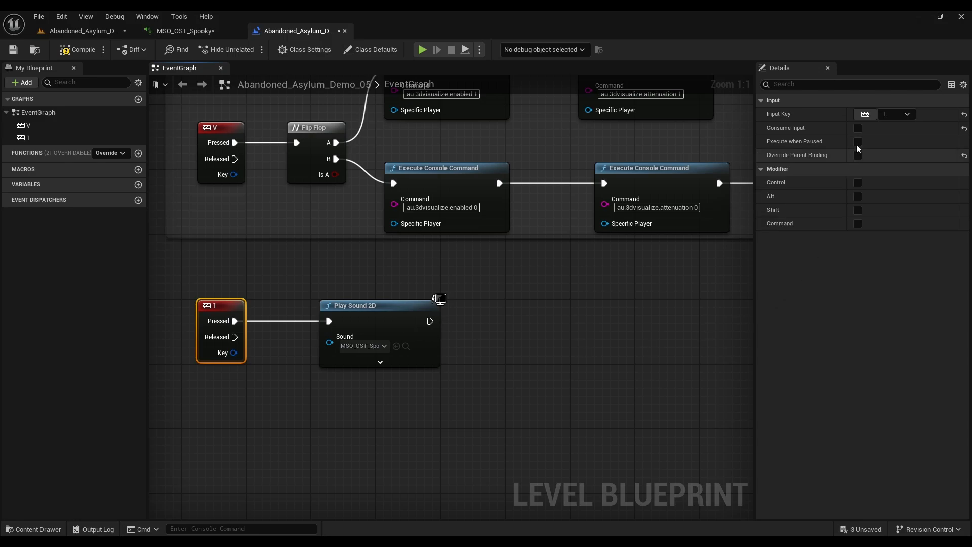
click(229, 120)
click(229, 122)
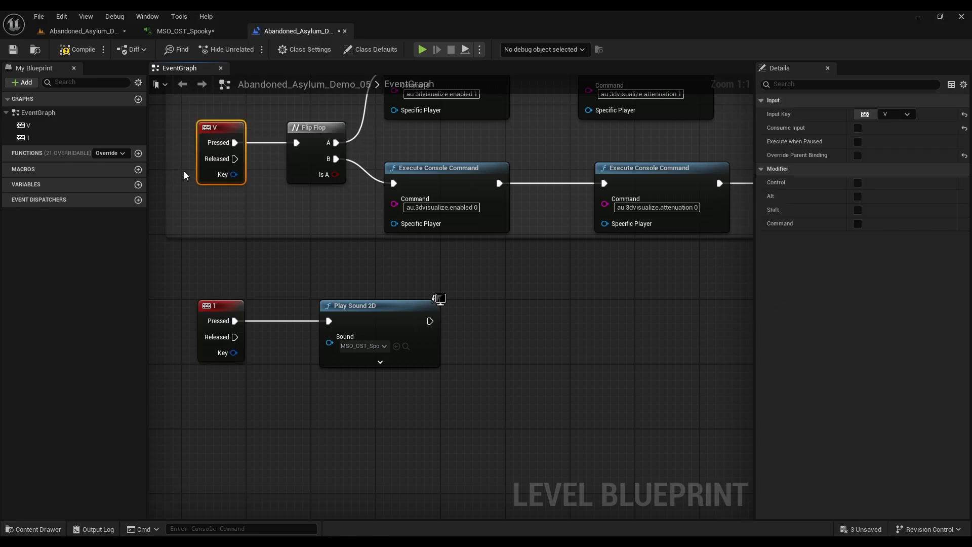
click(411, 240)
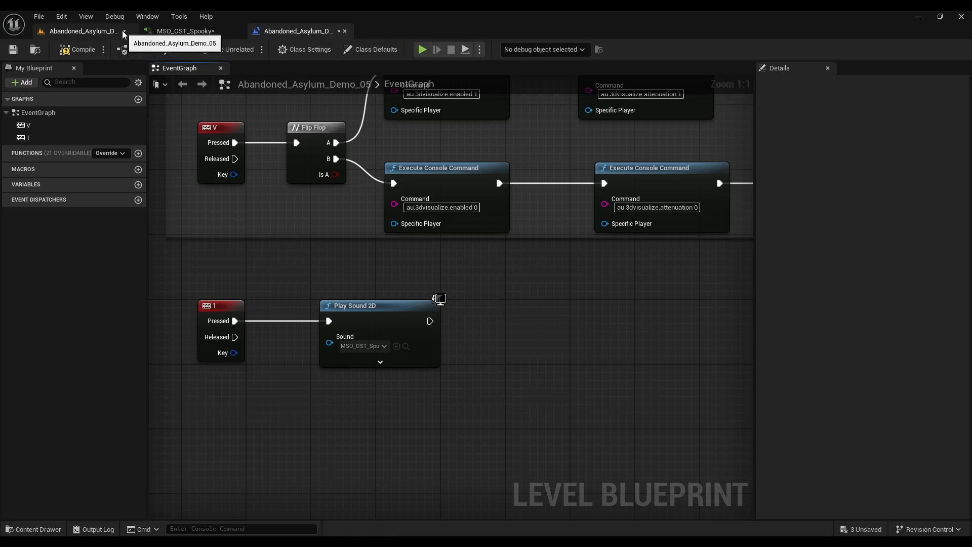
Step: Detach the MSO_OST_Spooky editor into a floating window, make it taller, and enlarge its Output Log
click(201, 31)
drag(202, 30, 521, 40)
drag(324, 30, 529, 165)
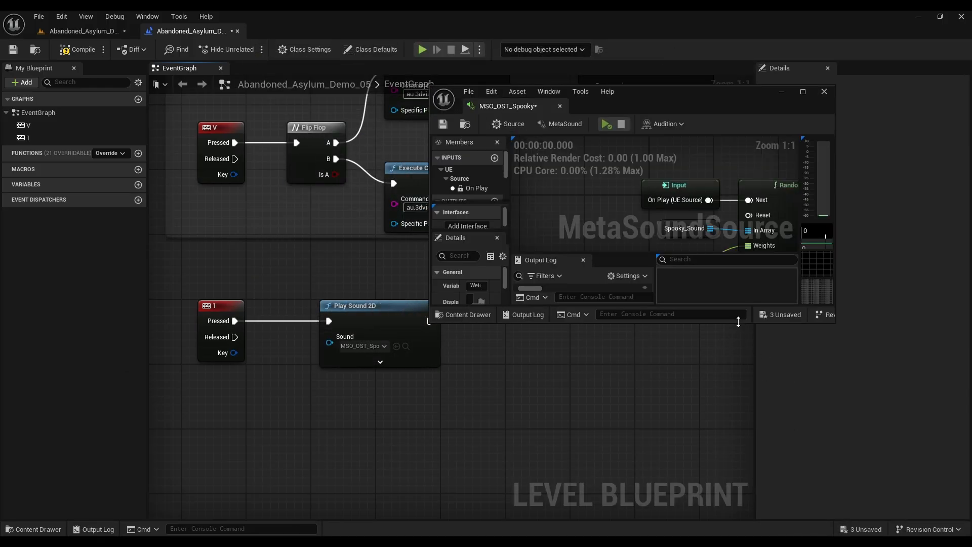
drag(738, 323, 741, 461)
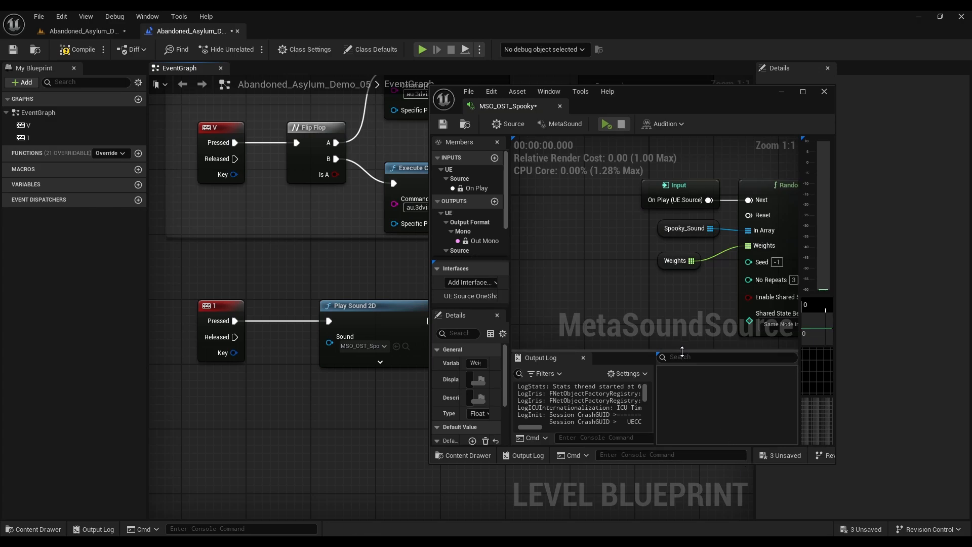
drag(681, 352, 678, 260)
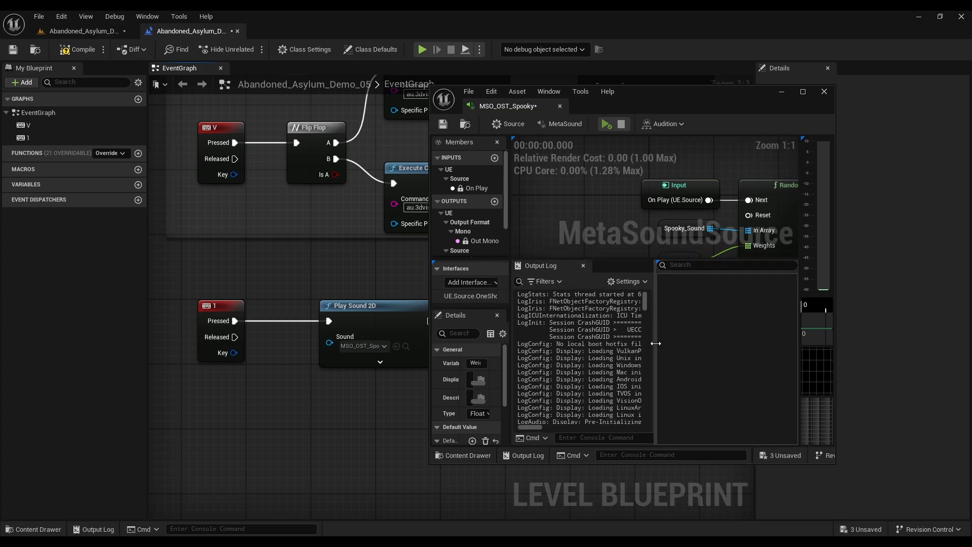
drag(652, 345, 754, 347)
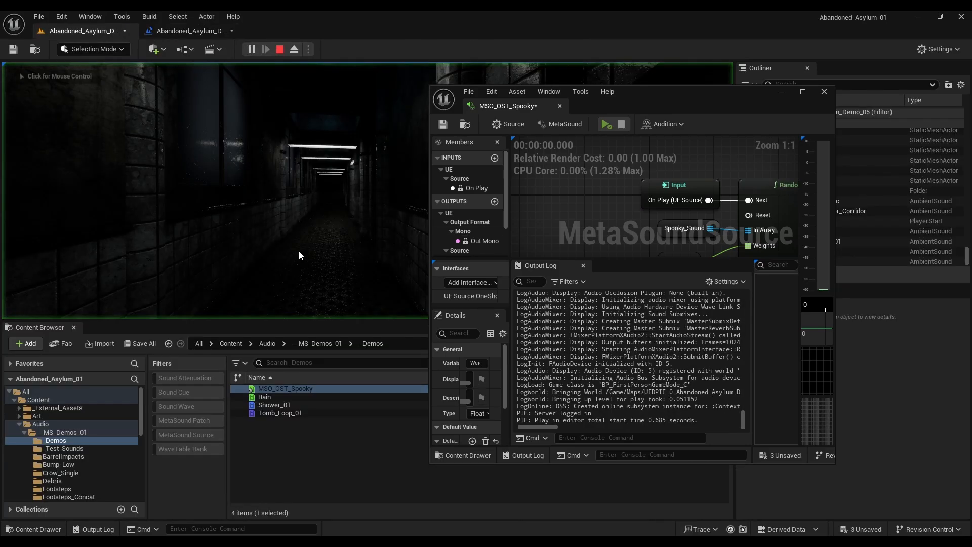
Step: Play-test the level, triggering the creak sound repeatedly with the 1 event while checking the logged wave names, and end the play session
click(299, 252)
key(1)
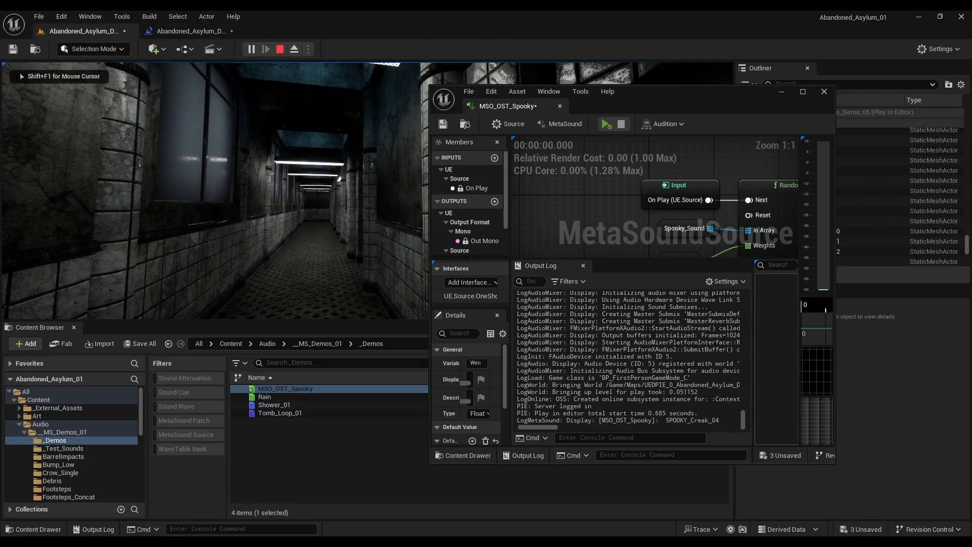
key(1)
key(1)
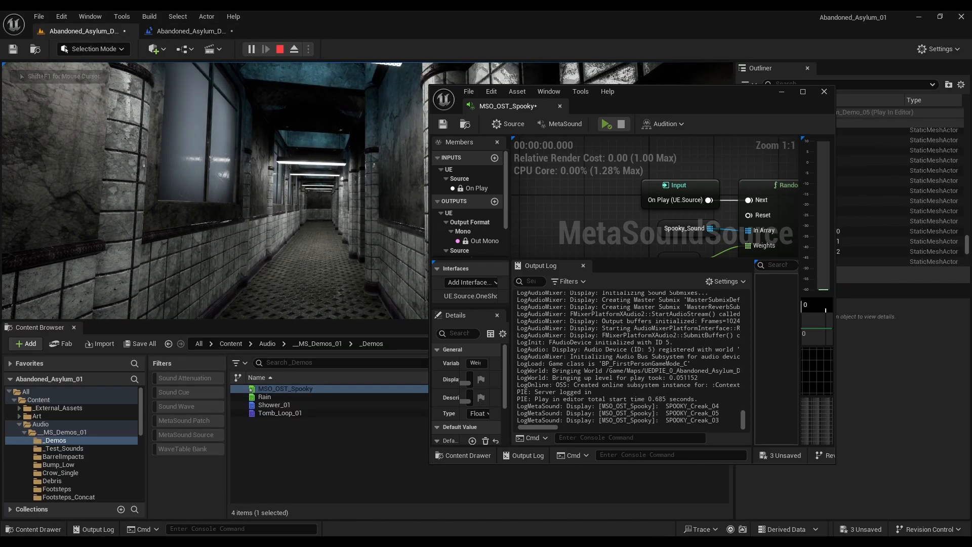
key(1)
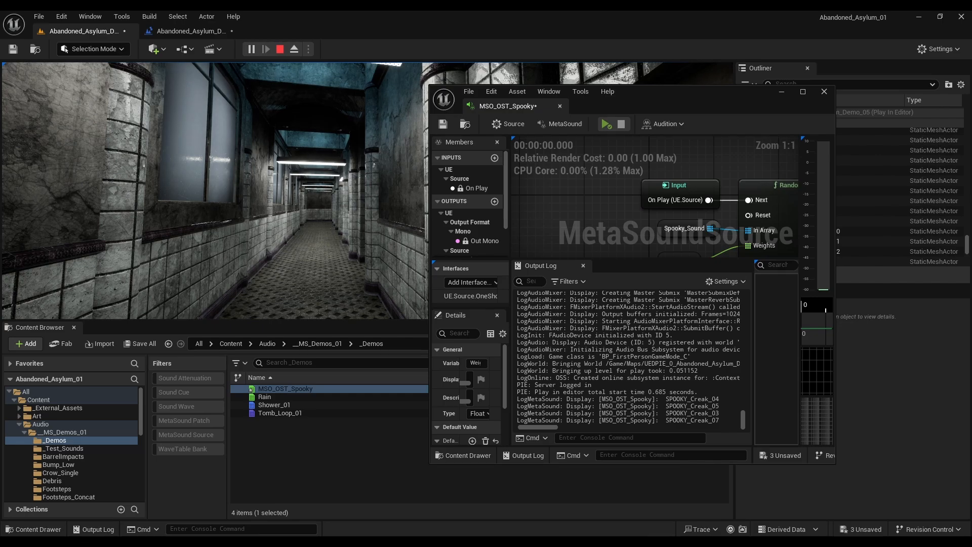
key(1)
key(1)
key(1)
key(1)
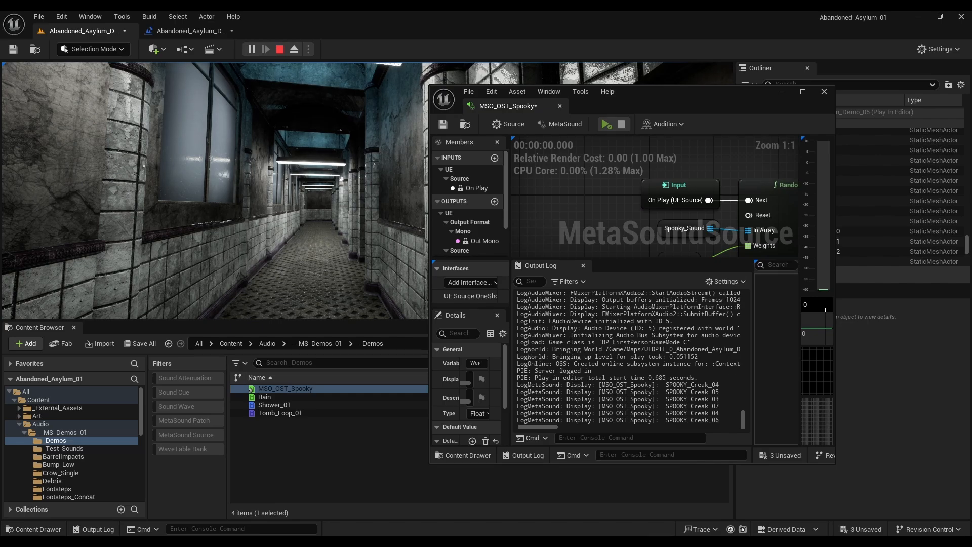
key(1)
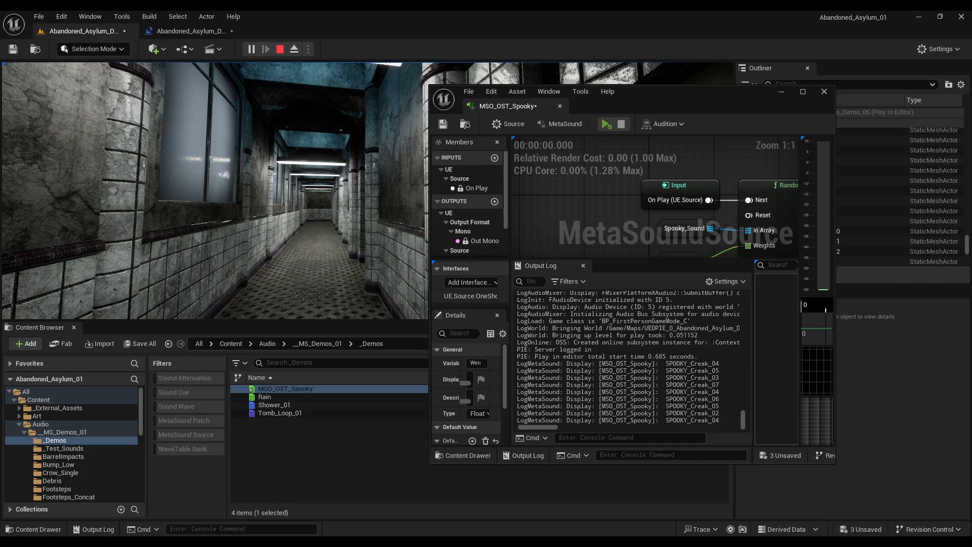
key(1)
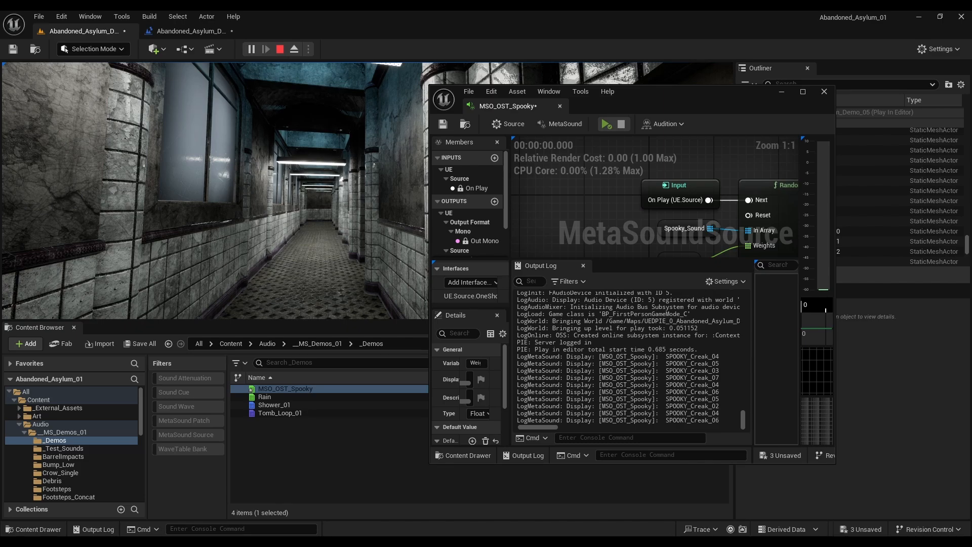
key(1)
key(1)
key(1)
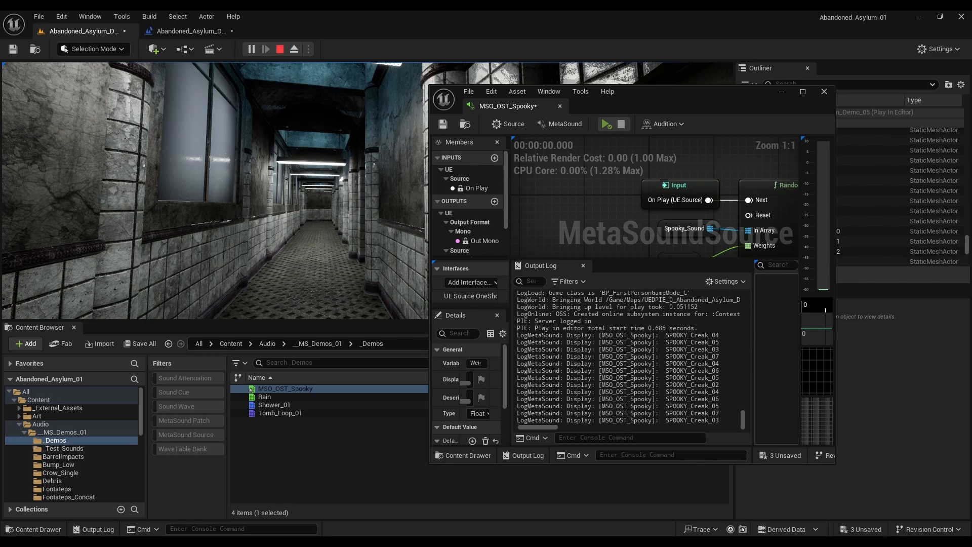
key(1)
key(1)
key(1)
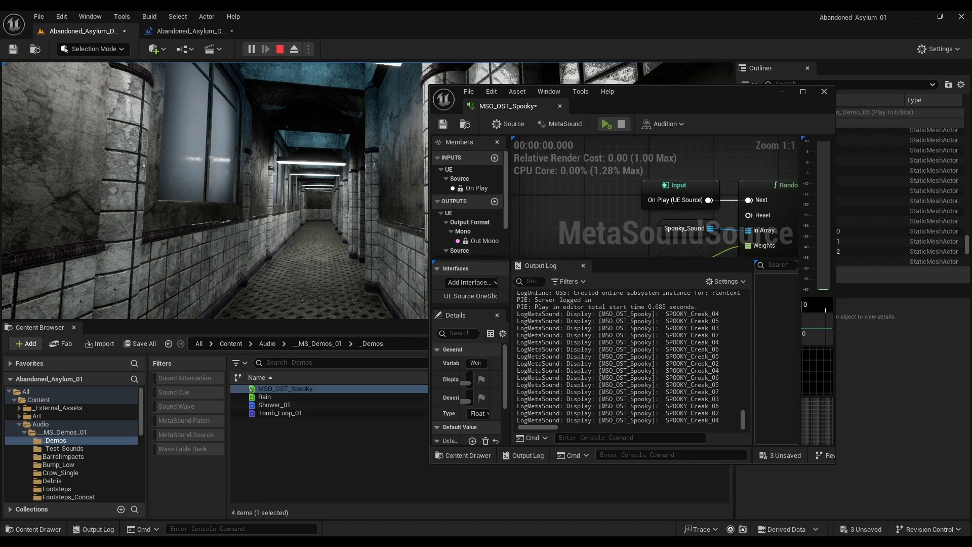
key(1)
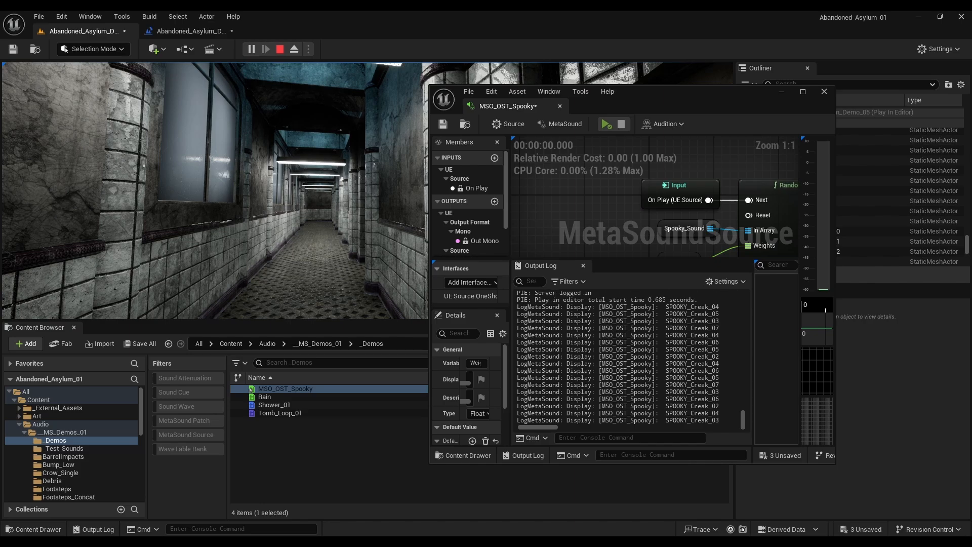
key(1)
key(1)
key(1)
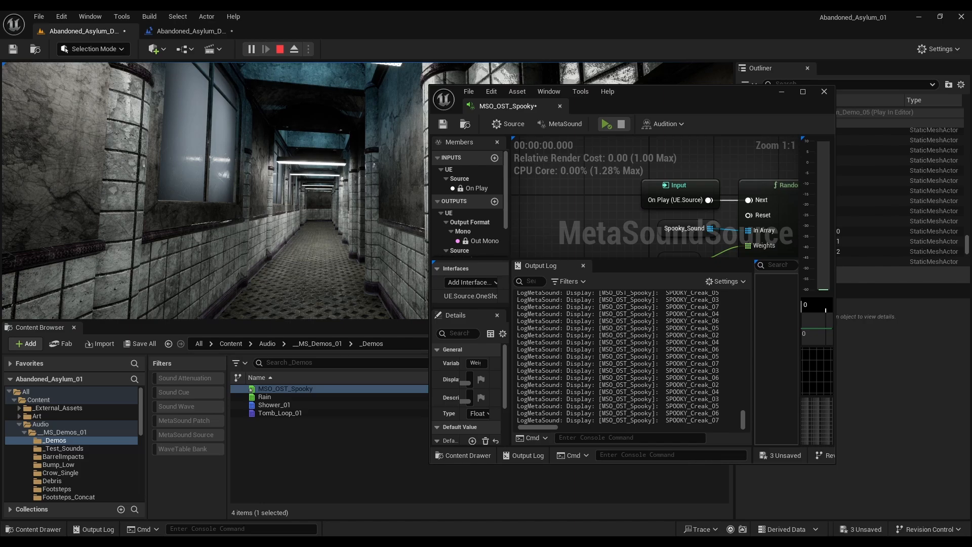
key(1)
key(Escape)
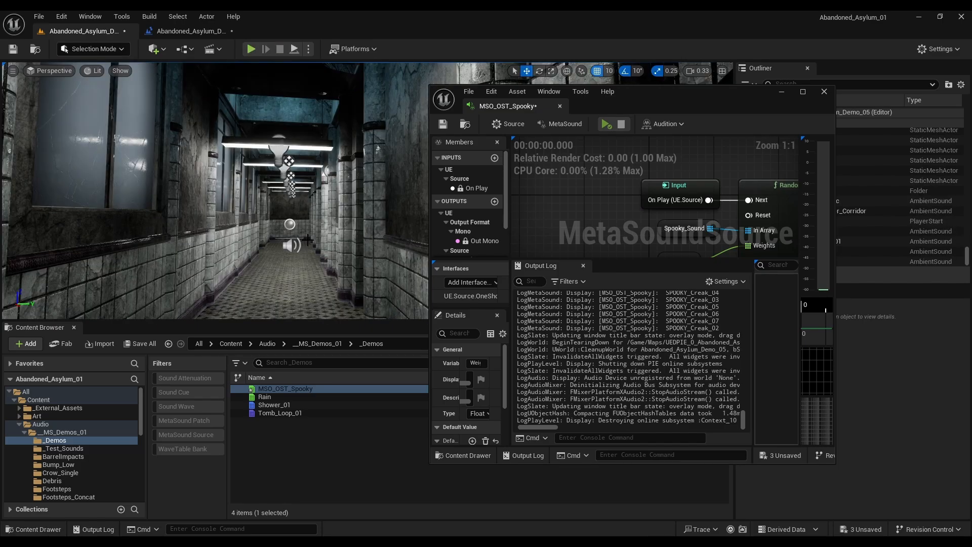
Step: Dock the MSO_OST_Spooky editor back into the main window after the Level Blueprint and reduce its Output Log height to enlarge the graph
click(190, 31)
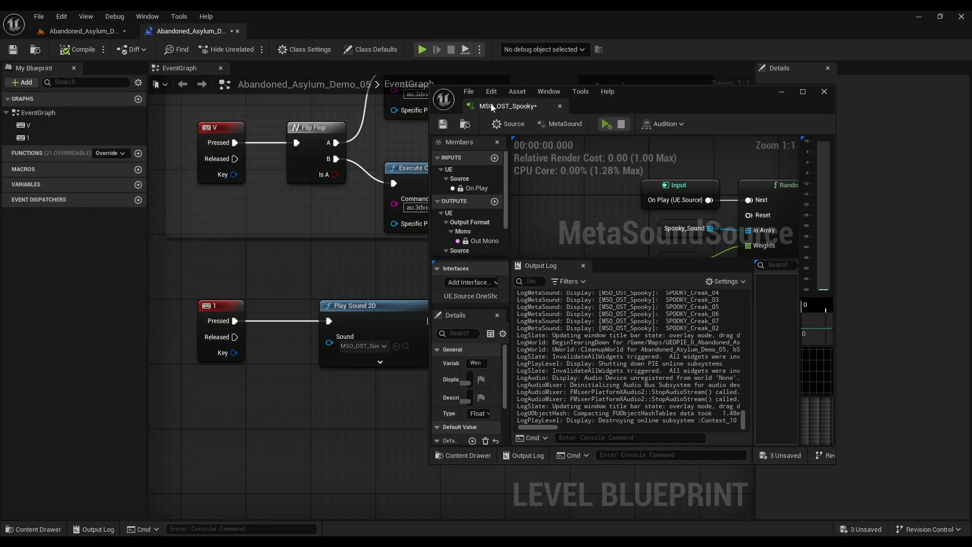
drag(491, 102, 279, 31)
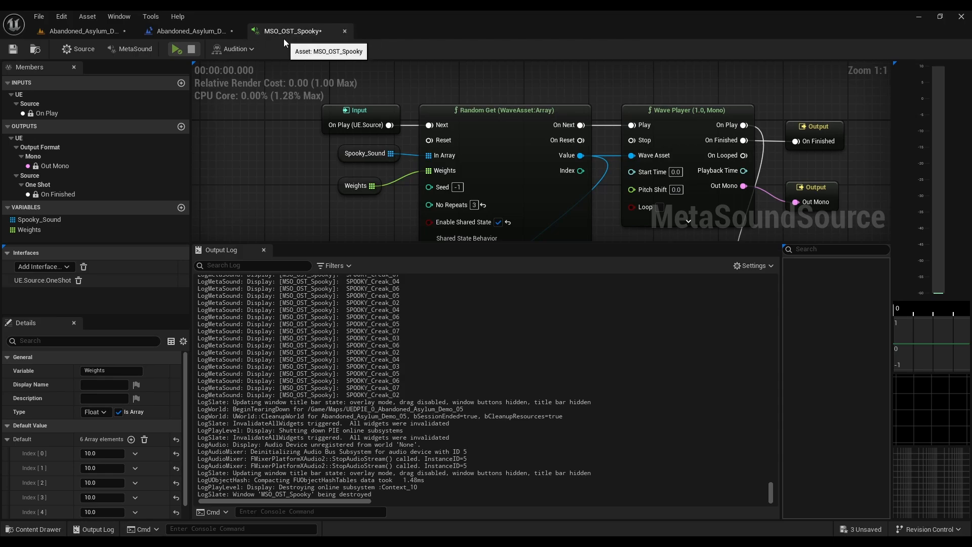
drag(363, 241, 397, 360)
right_drag(406, 285, 368, 286)
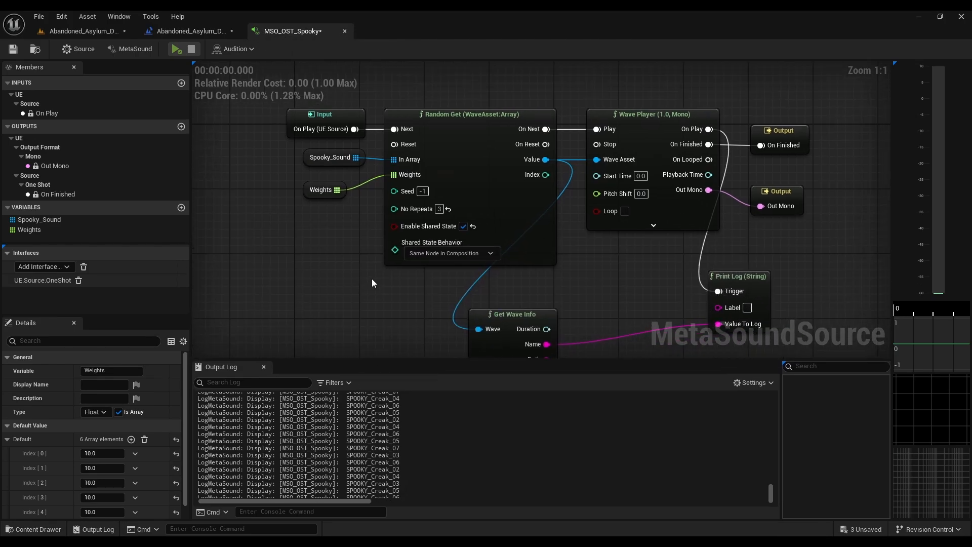